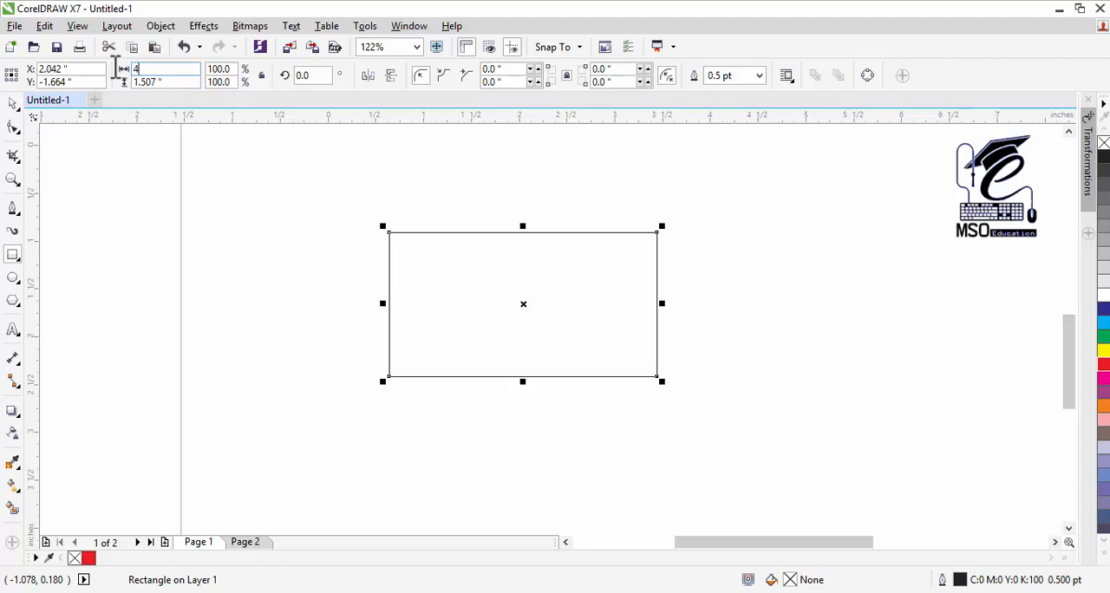
Step: Resize the rectangle to 4 inches wide and 2.5 inches high, then deselect it
type("2.5")
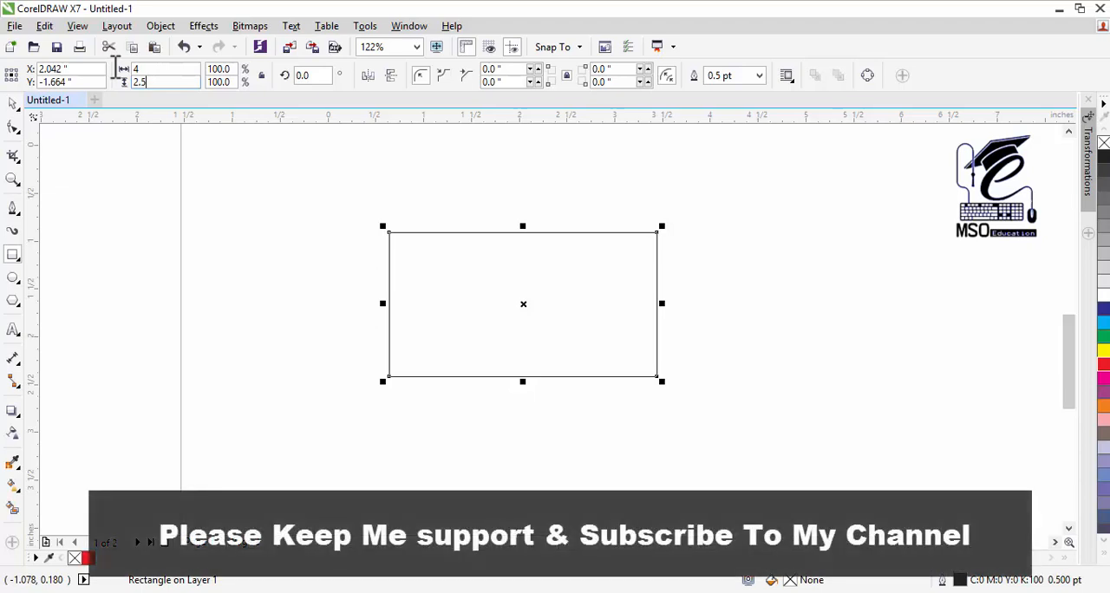
key("Return")
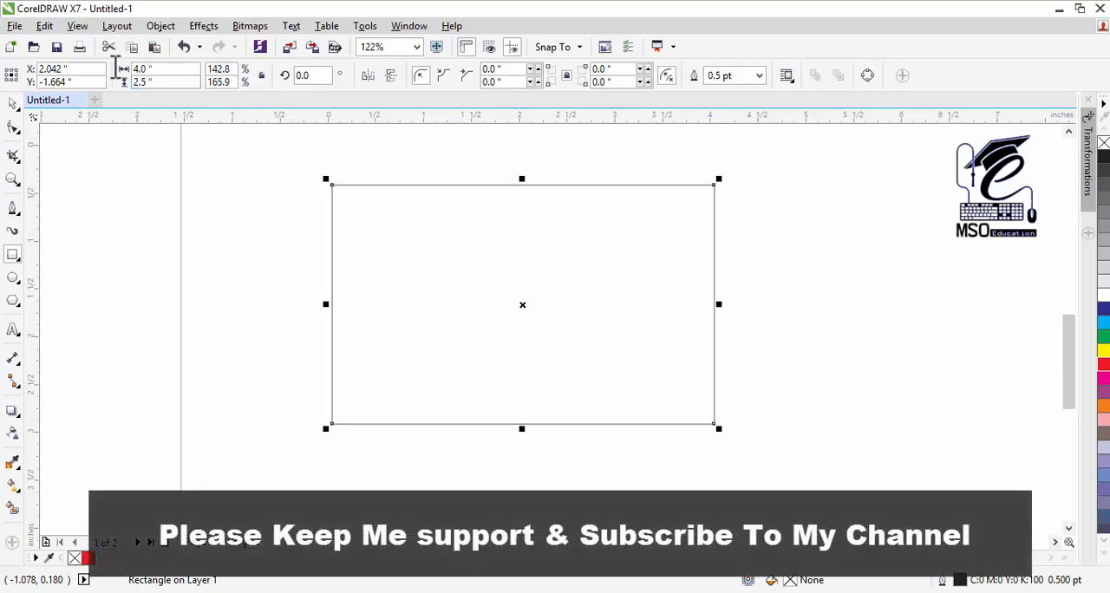
left_click(11, 104)
left_click(273, 236)
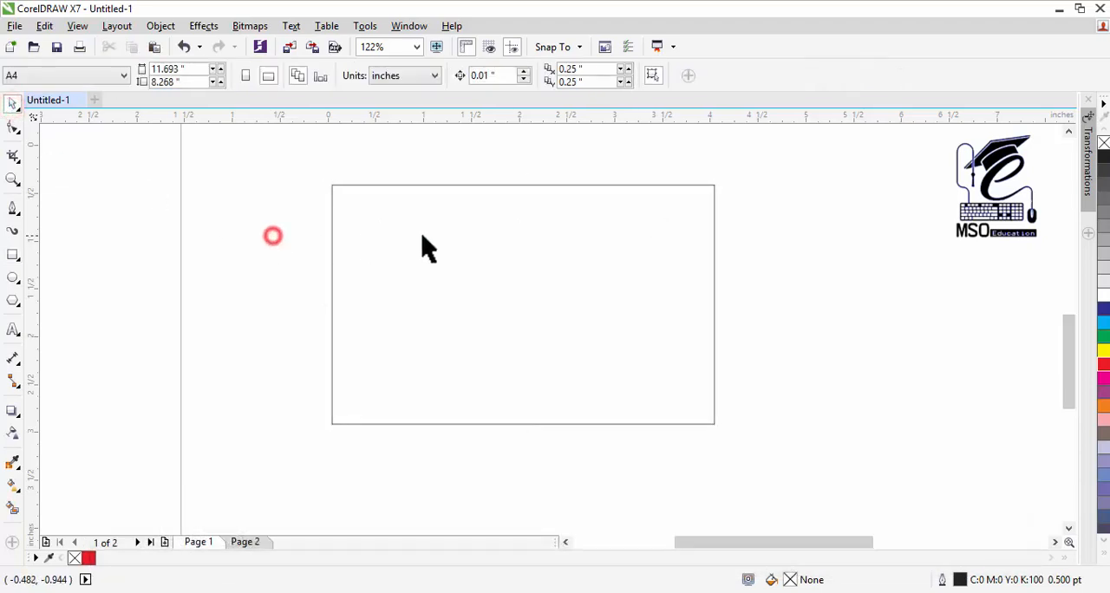
Step: Lock the 4 by 2.5 inch rectangle so it cannot be moved
left_click(423, 236)
right_click(426, 243)
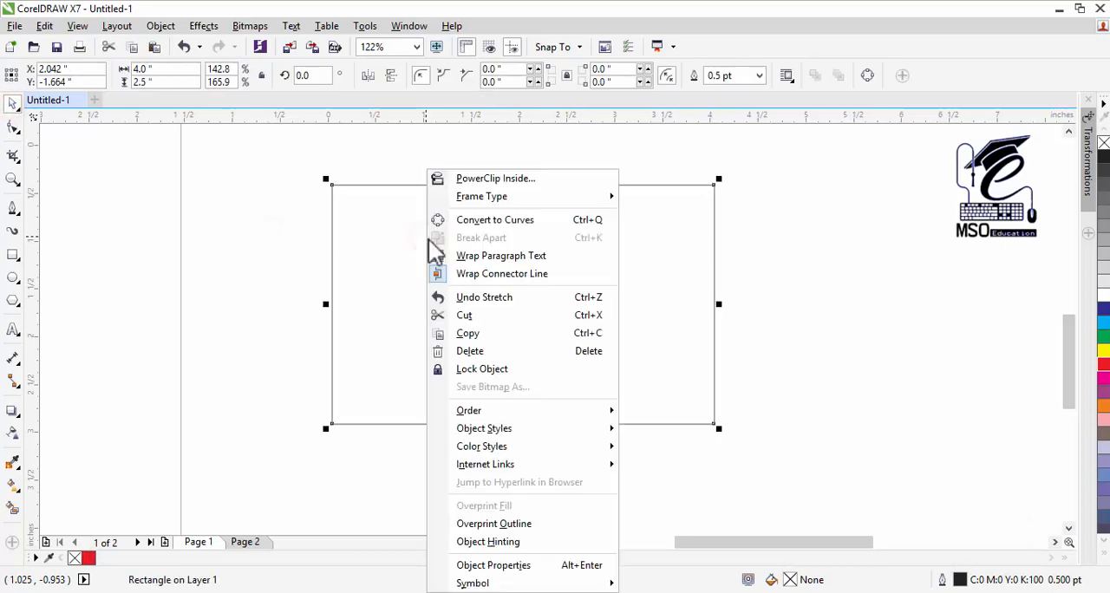
left_click(506, 371)
left_click(213, 225)
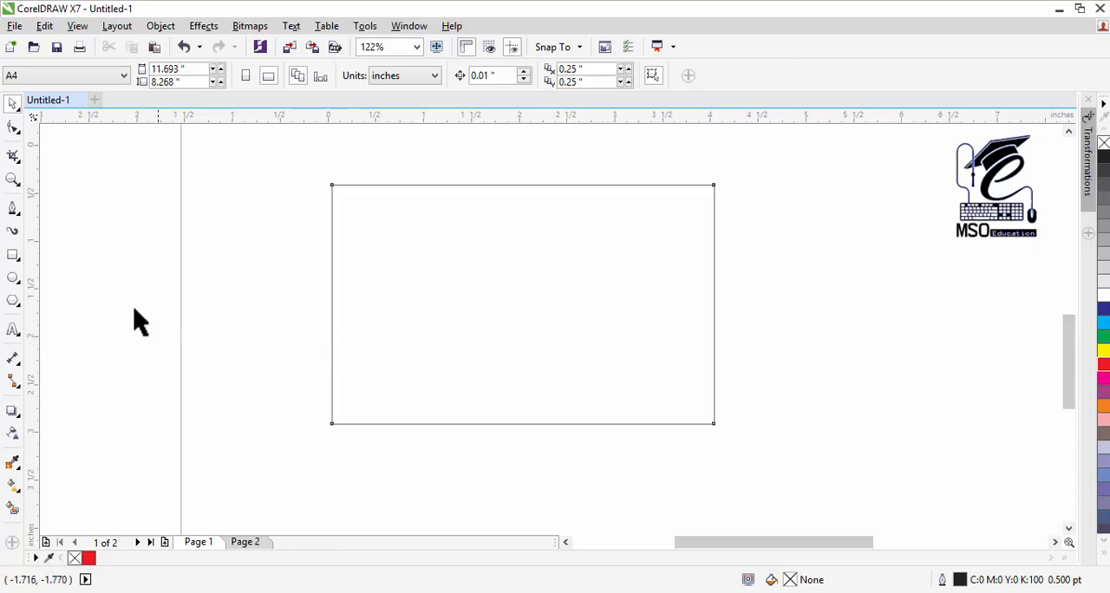
left_click(414, 329)
left_click(466, 184)
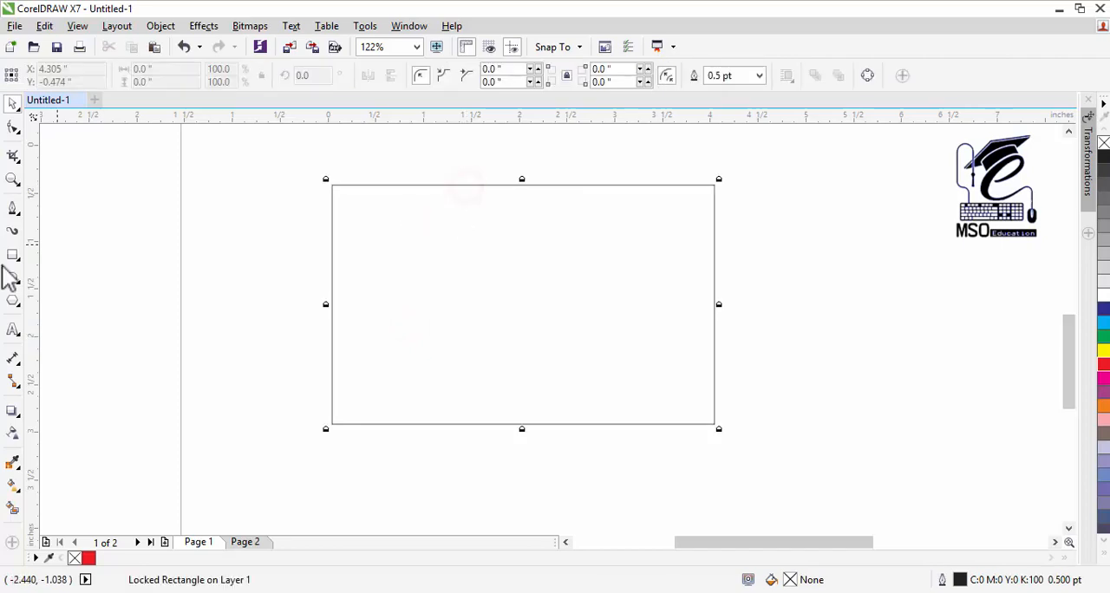
Step: Place a vertical guideline through the horizontal centre of the locked rectangle
left_click_drag(32, 295, 456, 290)
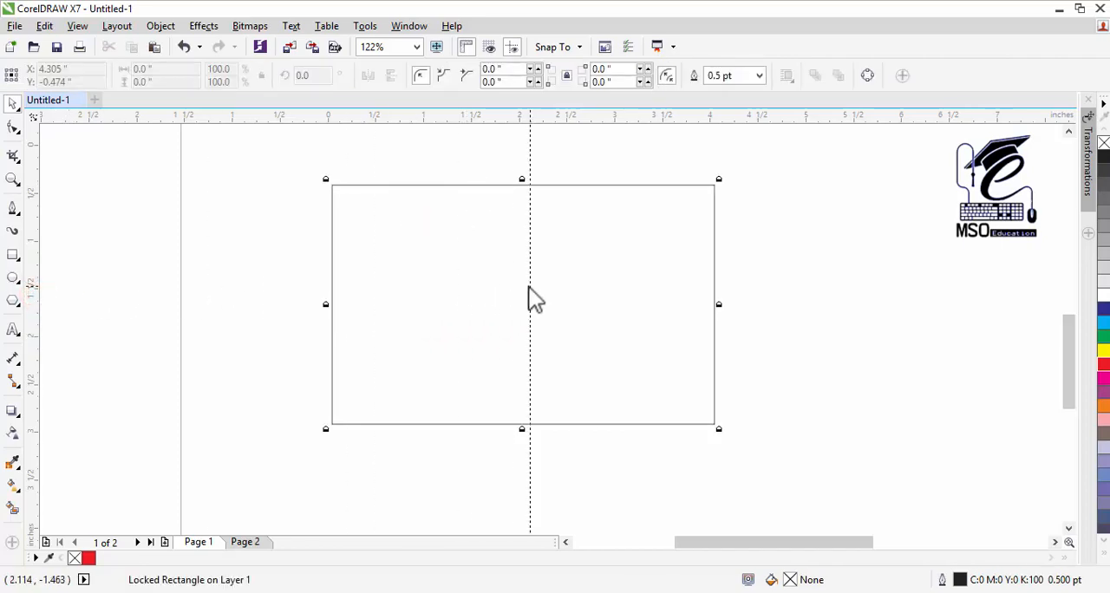
left_click_drag(528, 286, 523, 289)
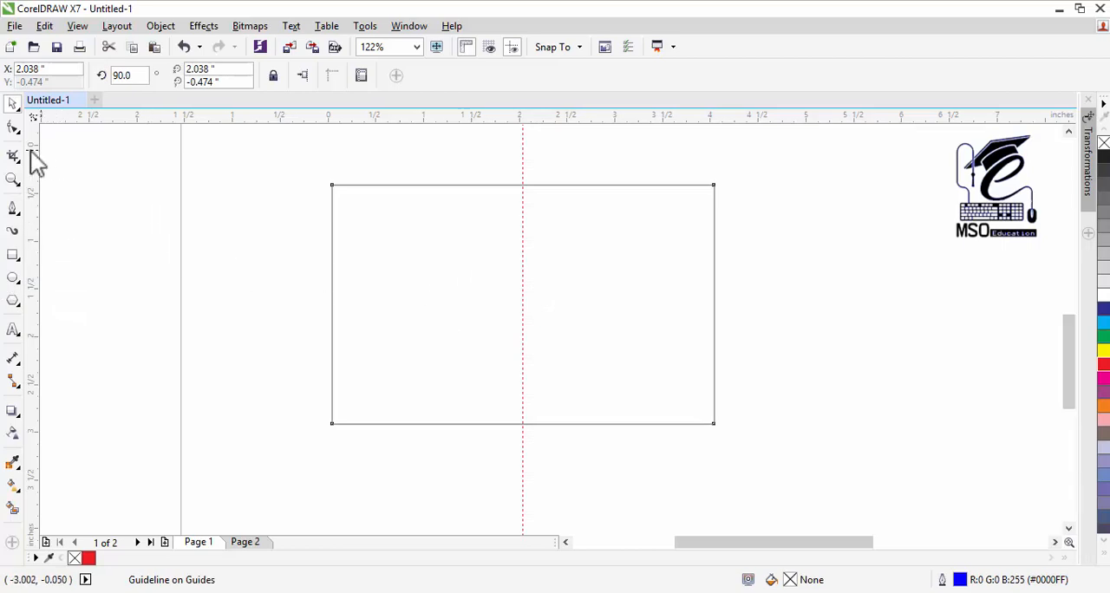
left_click(338, 276)
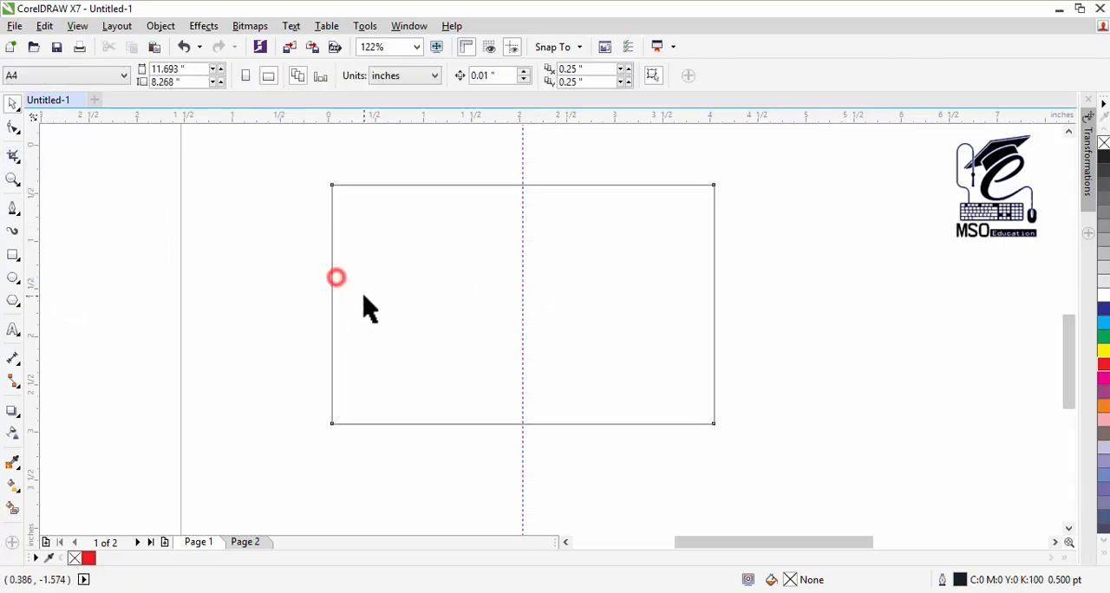
left_click(364, 295)
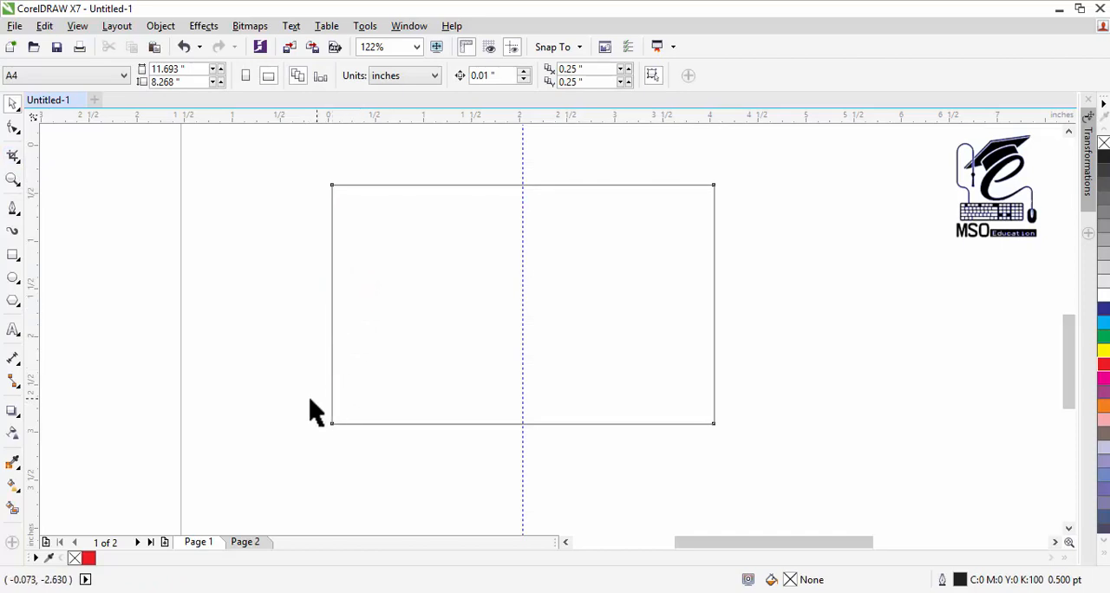
Step: Draw a small rectangle about 0.225 by 0.145 inches against the inside of the locked rectangle's left edge
left_click(13, 256)
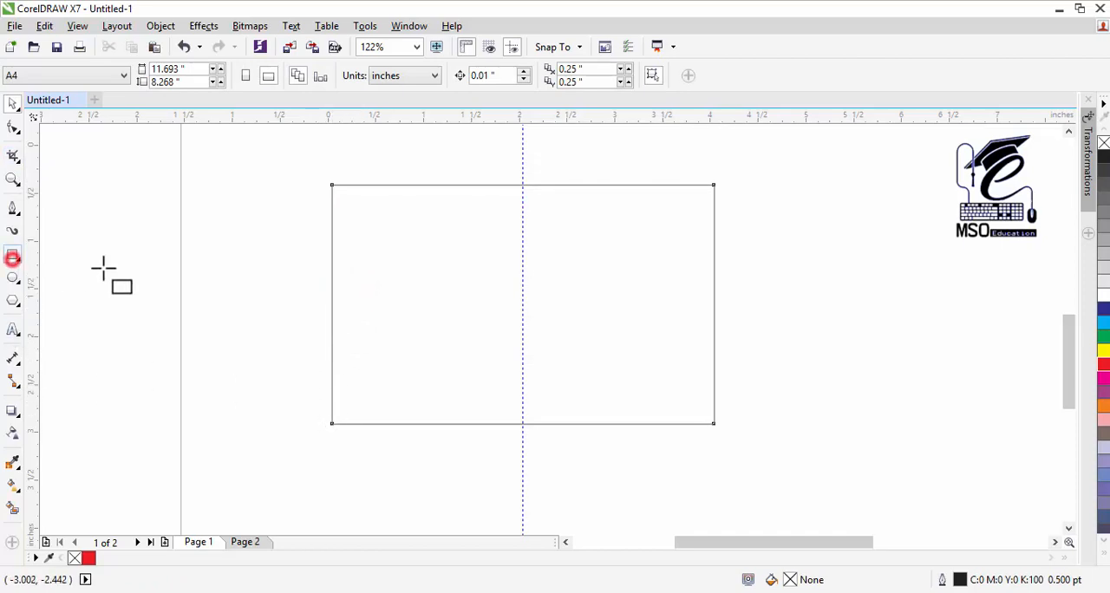
left_click_drag(331, 346, 353, 359)
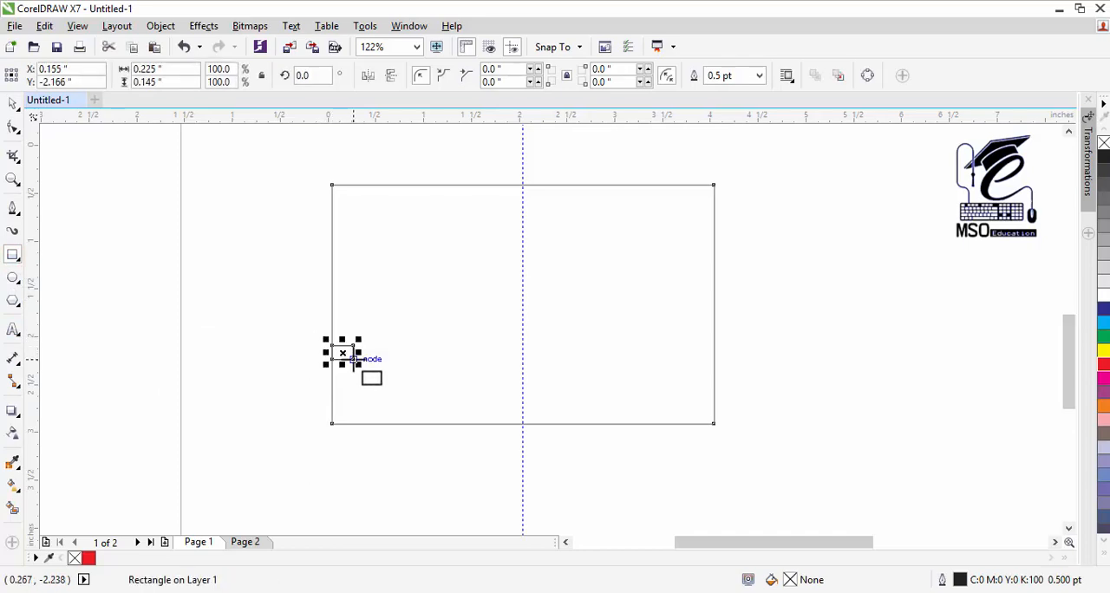
Step: Try a width of 240 inches on the small rectangle and return it to 0.225 inches
left_click_drag(181, 69, 113, 70)
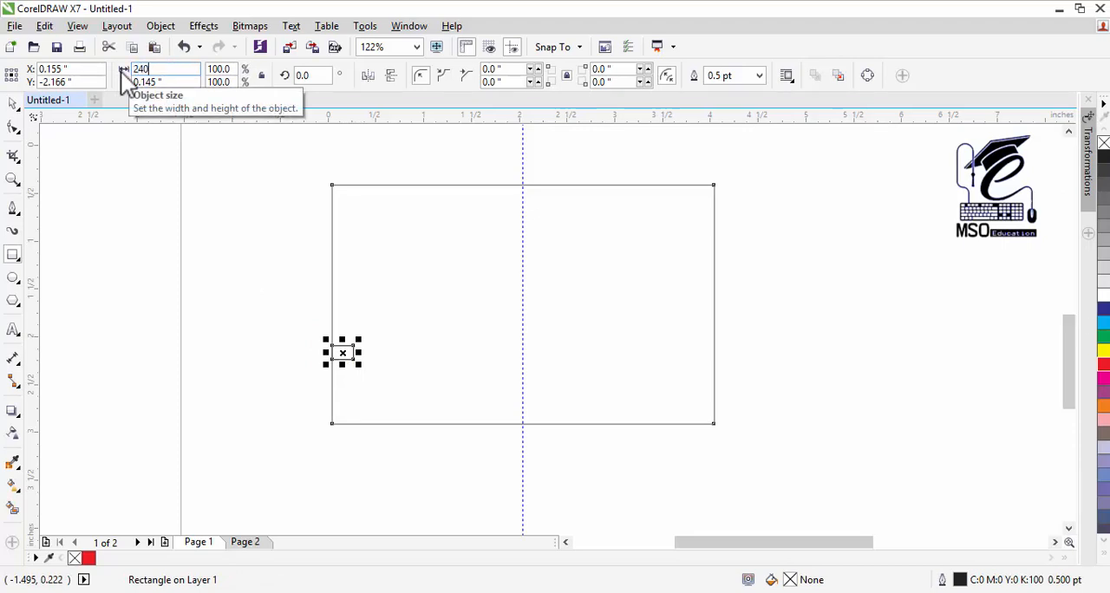
type("240")
key("Return")
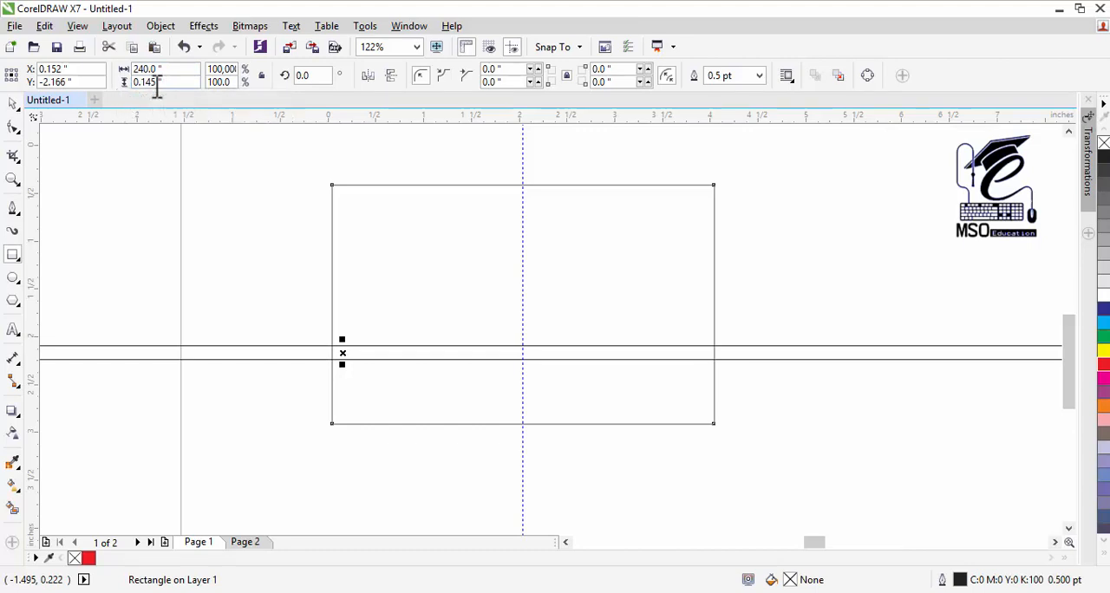
left_click_drag(173, 70, 93, 68)
type("0.")
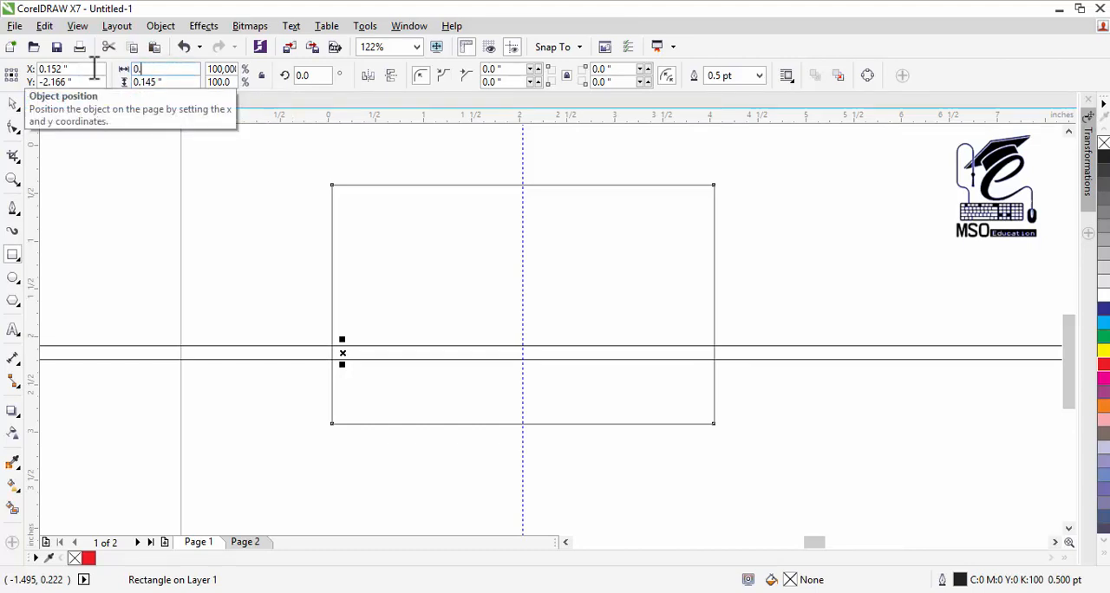
type("240")
key("Return")
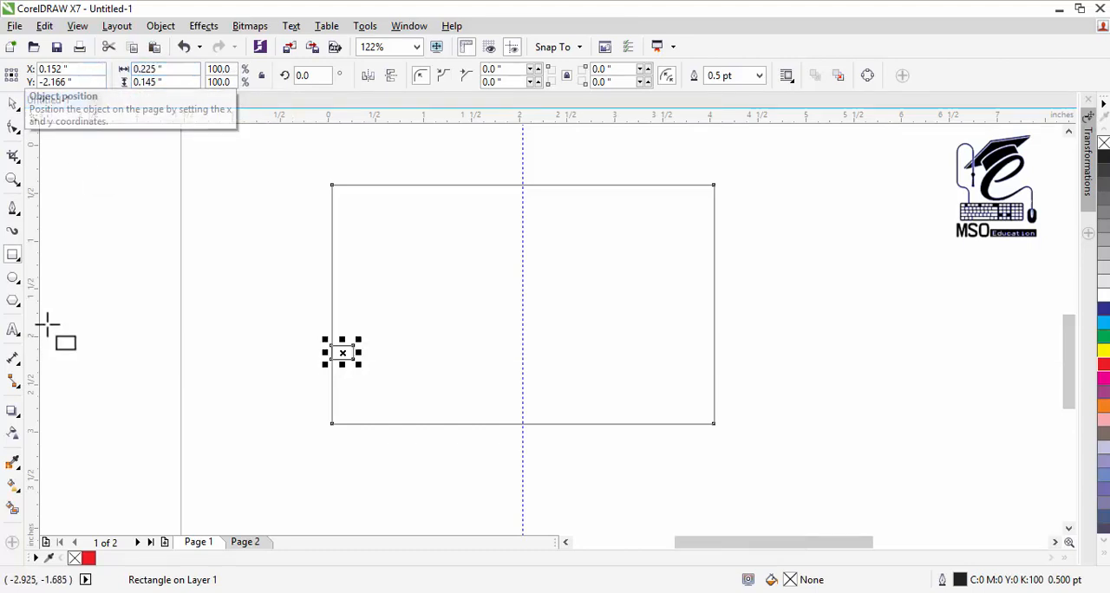
Step: Using the small rectangle as a spacer, place vertical guidelines one spacer width inside the locked rectangle's left and right edges
left_click_drag(196, 364, 354, 395)
left_click(13, 103)
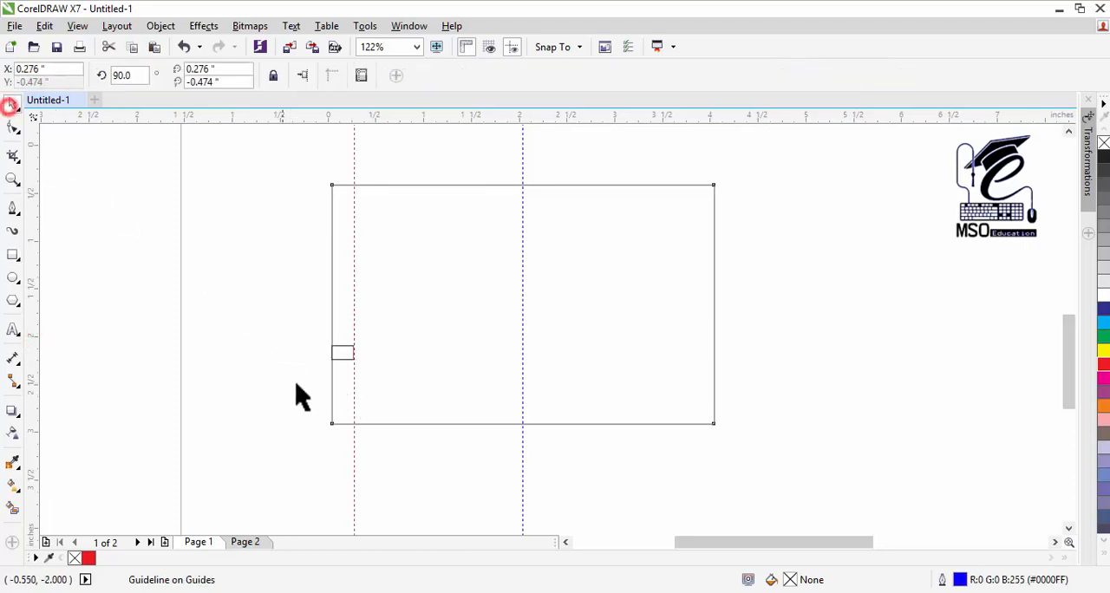
left_click_drag(343, 355, 704, 361)
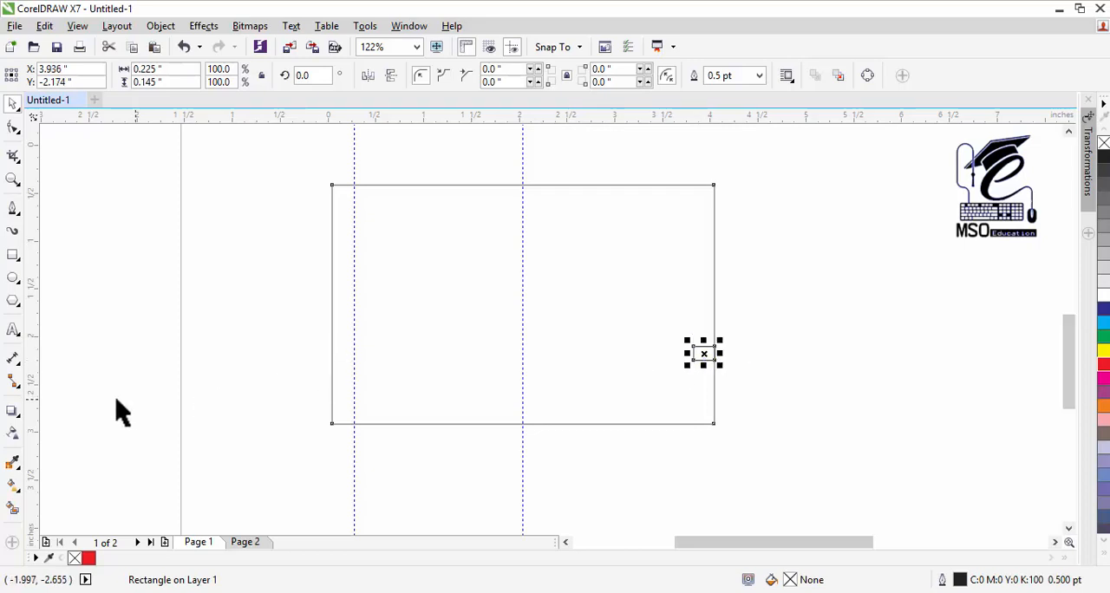
left_click_drag(603, 444, 692, 435)
left_click(753, 345)
Step: Move the small rectangle to the locked rectangle's bottom edge, set its height to 0.7 inches and align the two bottom edges
left_click_drag(699, 354, 605, 370)
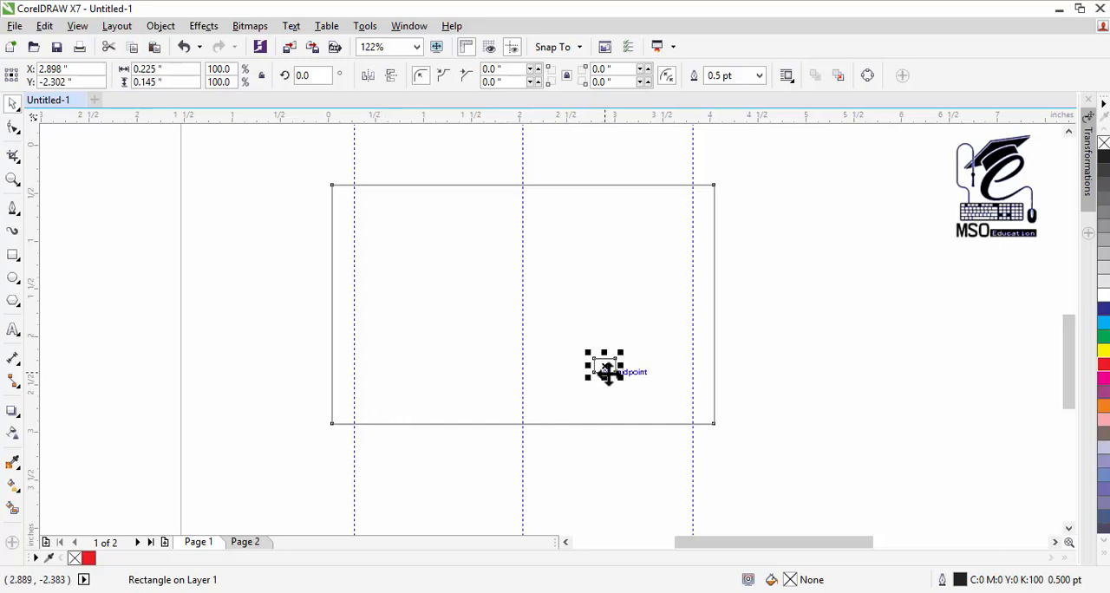
left_click_drag(607, 371, 461, 415)
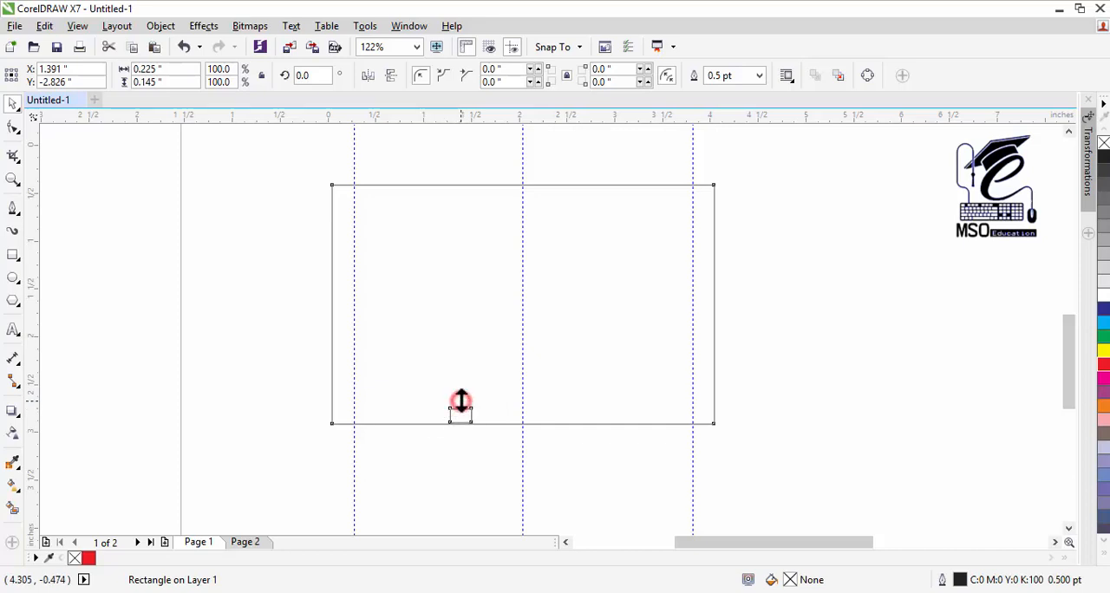
left_click(187, 83)
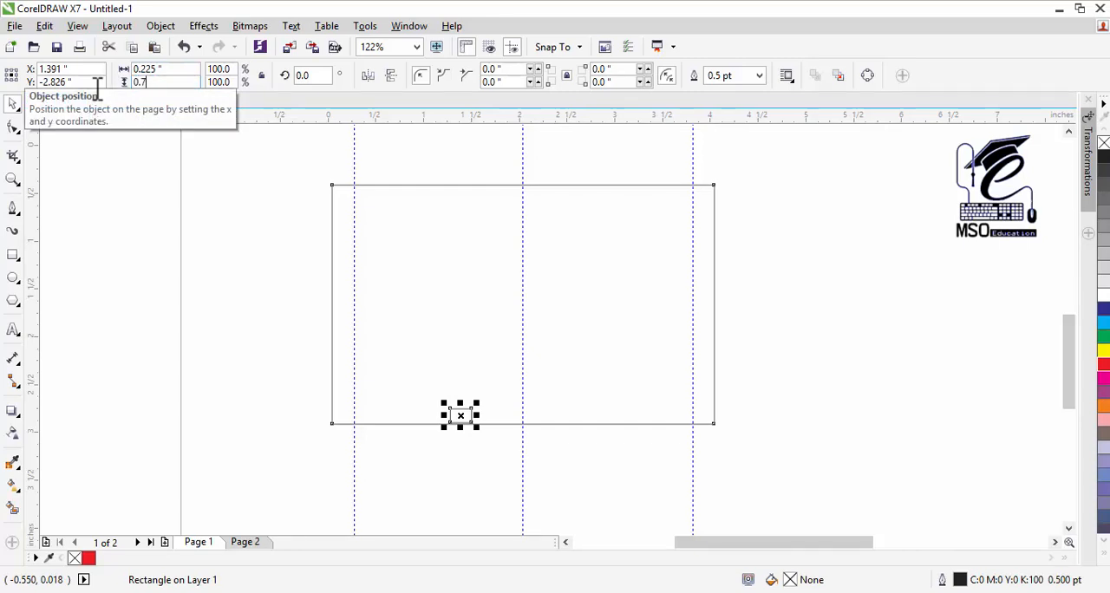
key("Return")
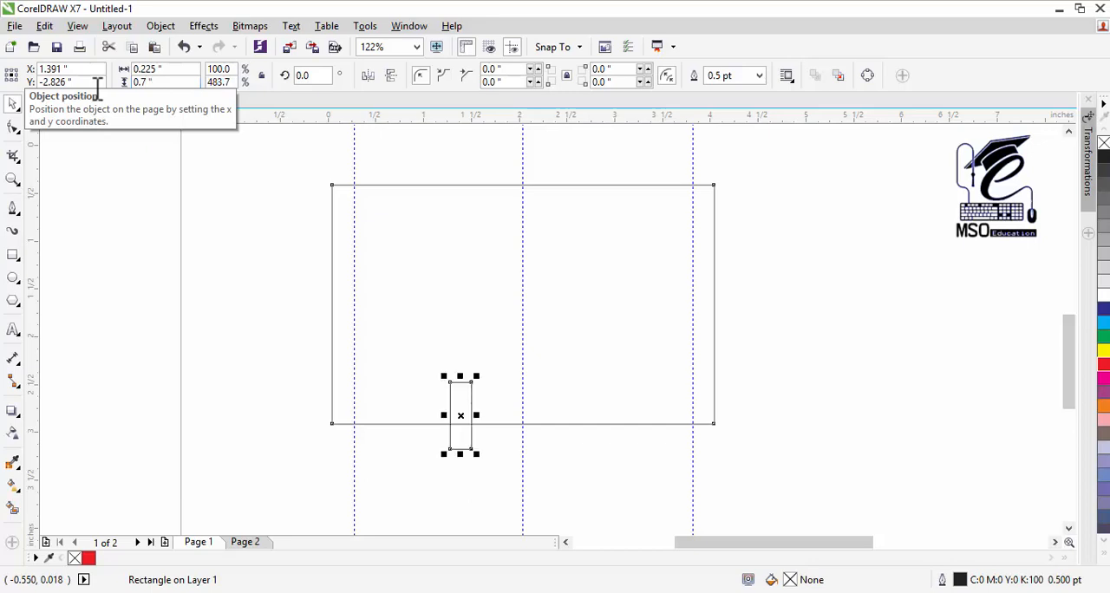
key("Up")
key("Up")
key("Up")
key("Up")
key("Up")
key("Up")
key("Up")
key("Up")
key("Up")
key("Up")
key("Up")
key("Up")
key("Up")
key("Up")
key("Up")
key("Up")
key("Up")
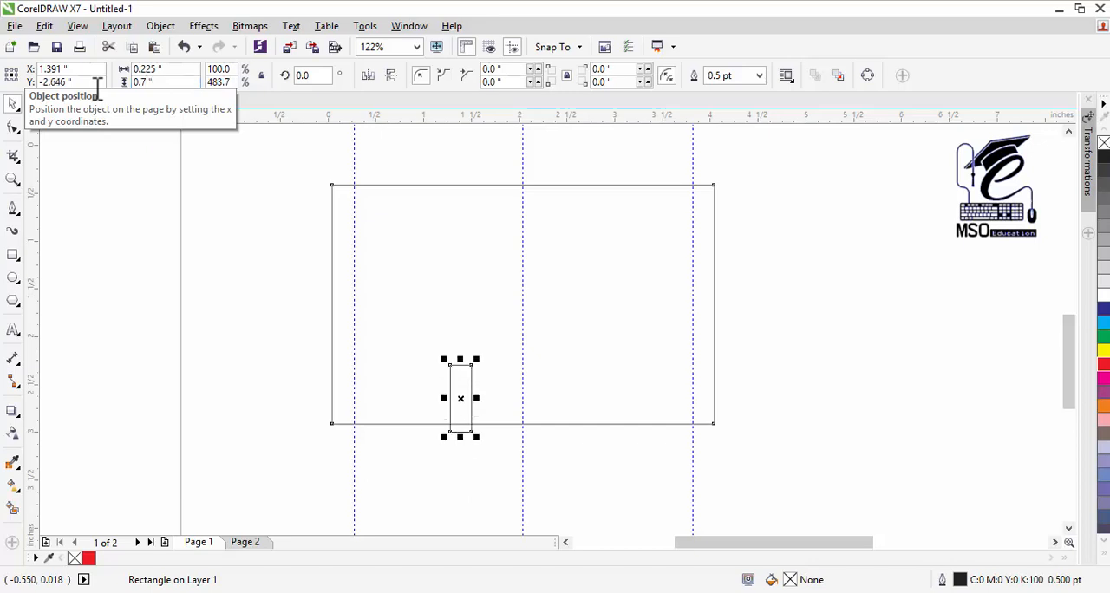
key("Up")
key("Up")
key("Up")
key("Up")
key("Up")
key("Up")
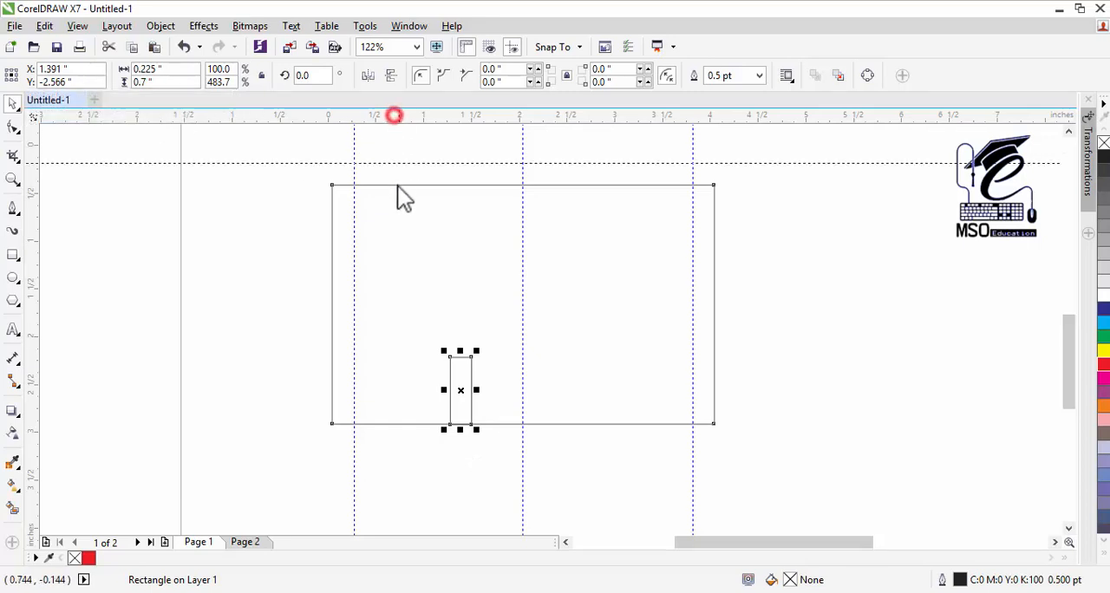
Step: Place horizontal guidelines at the top edge and at the vertical centre of the 0.7 inch high rectangle
left_click(395, 355)
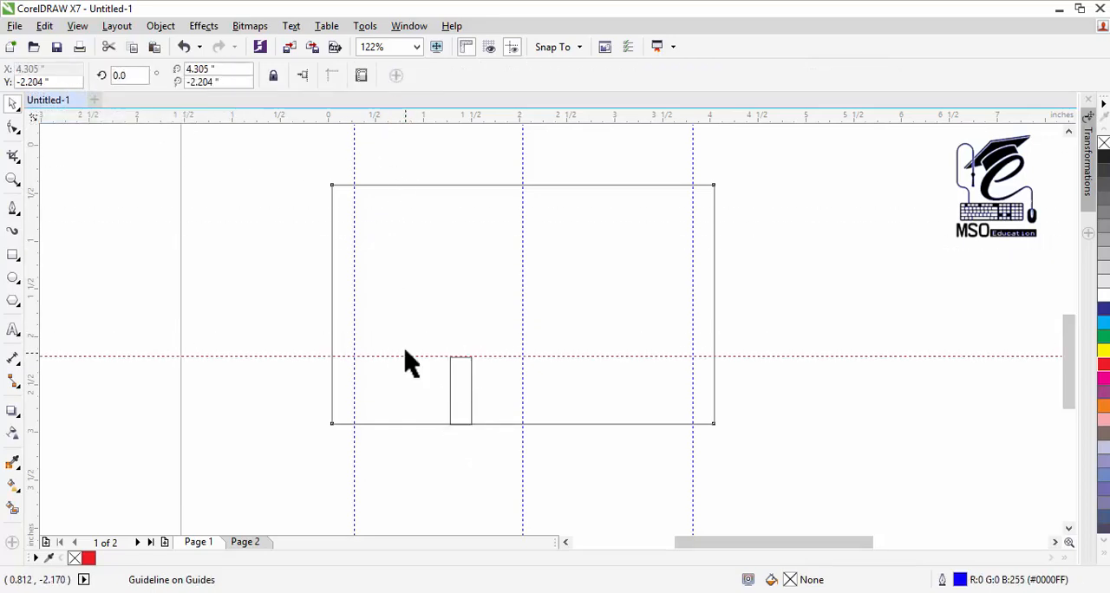
left_click(449, 391)
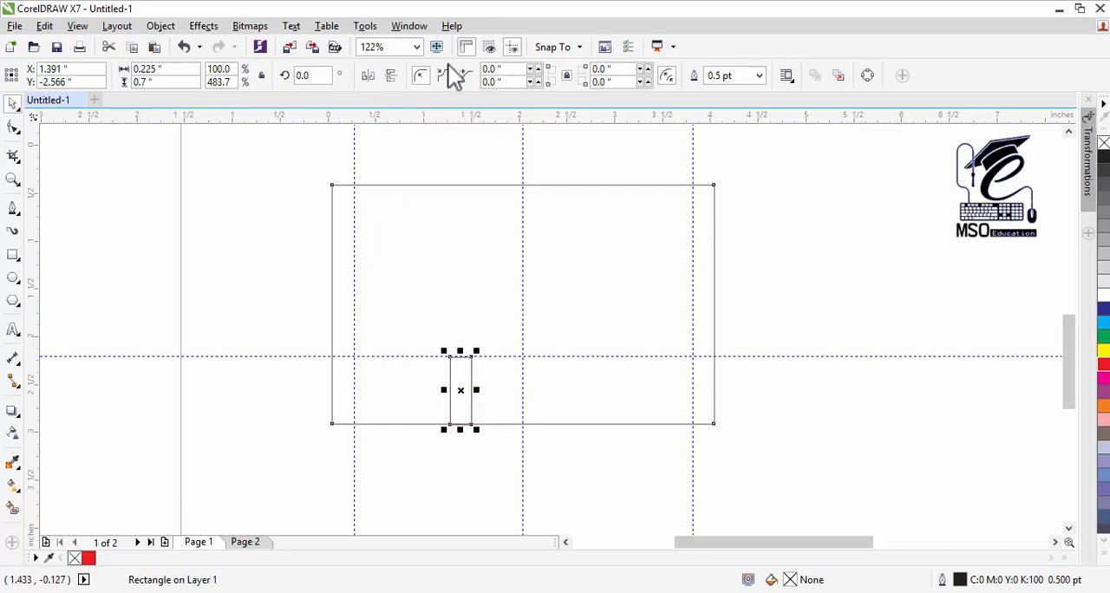
left_click_drag(441, 117, 443, 390)
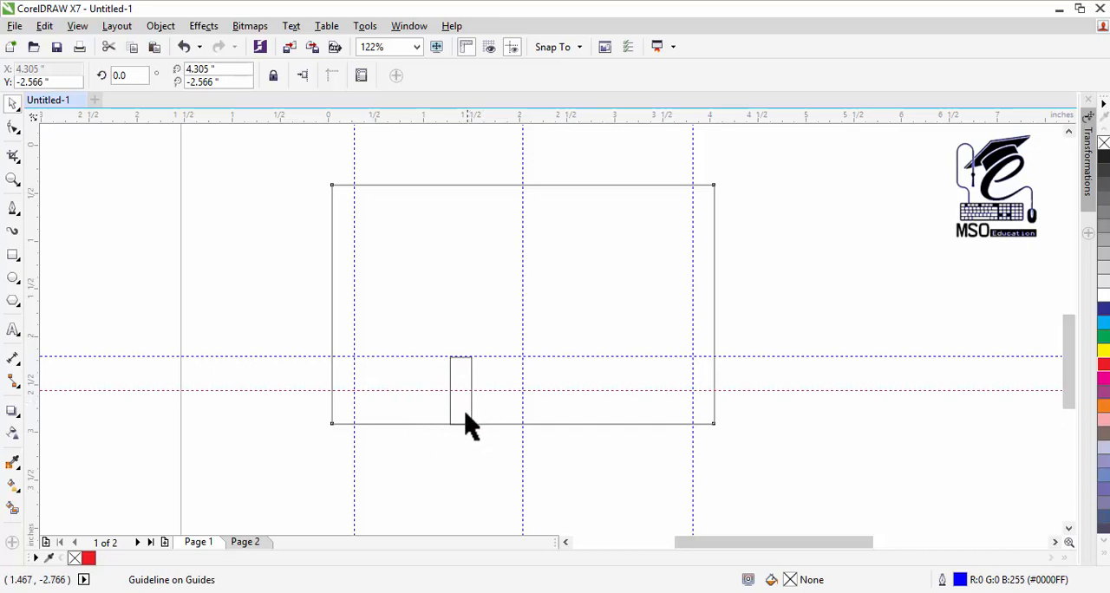
Step: Move the small rectangle beside the left vertical guideline, set its height to 0.5 inches and align it to the locked rectangle's bottom edge
left_click_drag(471, 413, 872, 285)
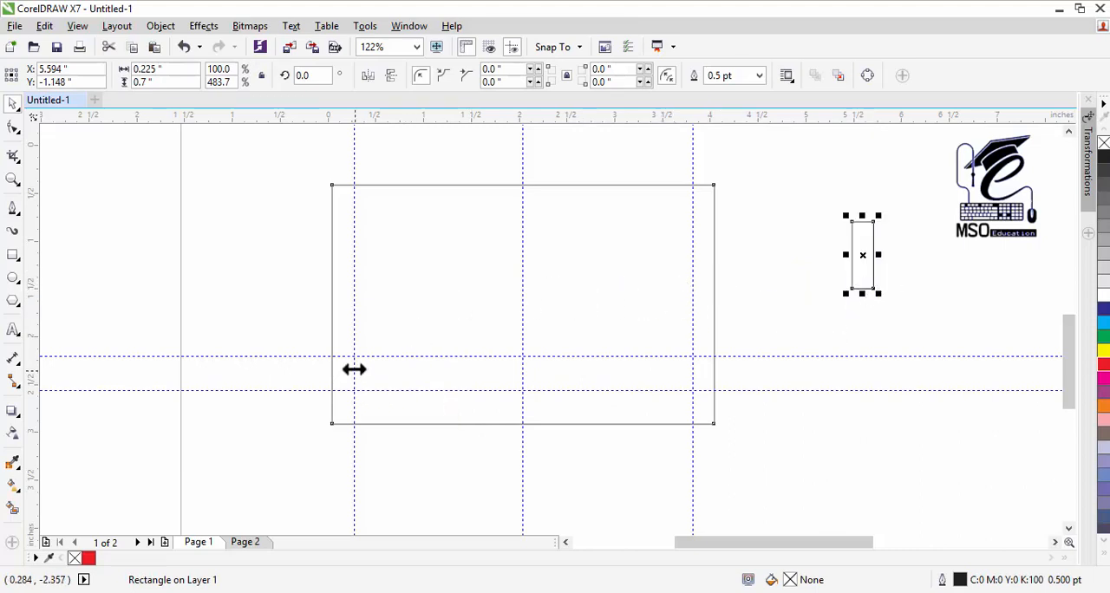
left_click_drag(858, 261, 363, 399)
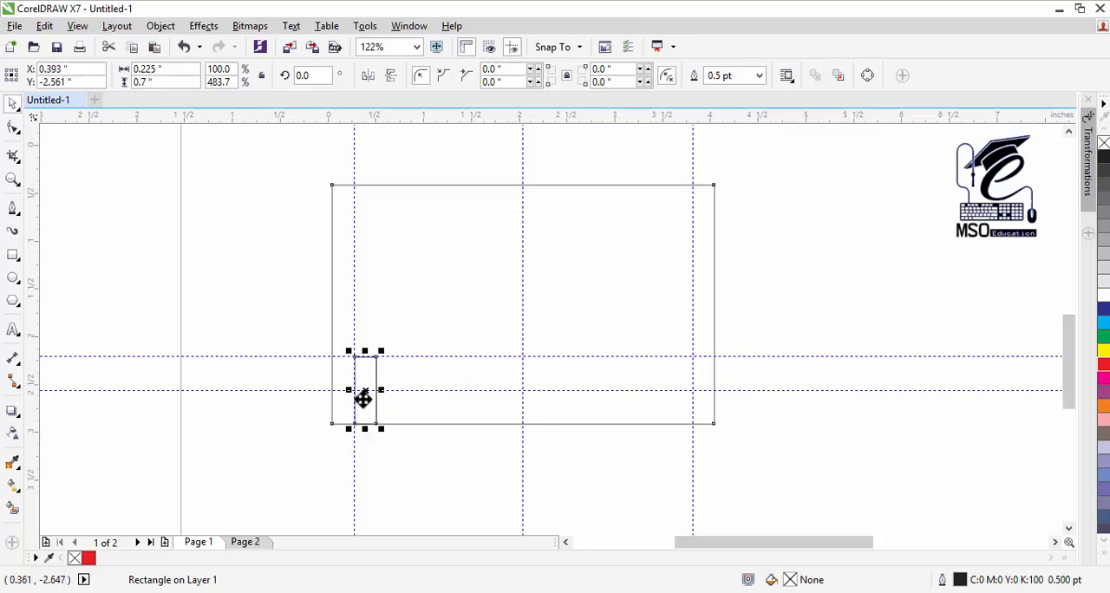
left_click(182, 82)
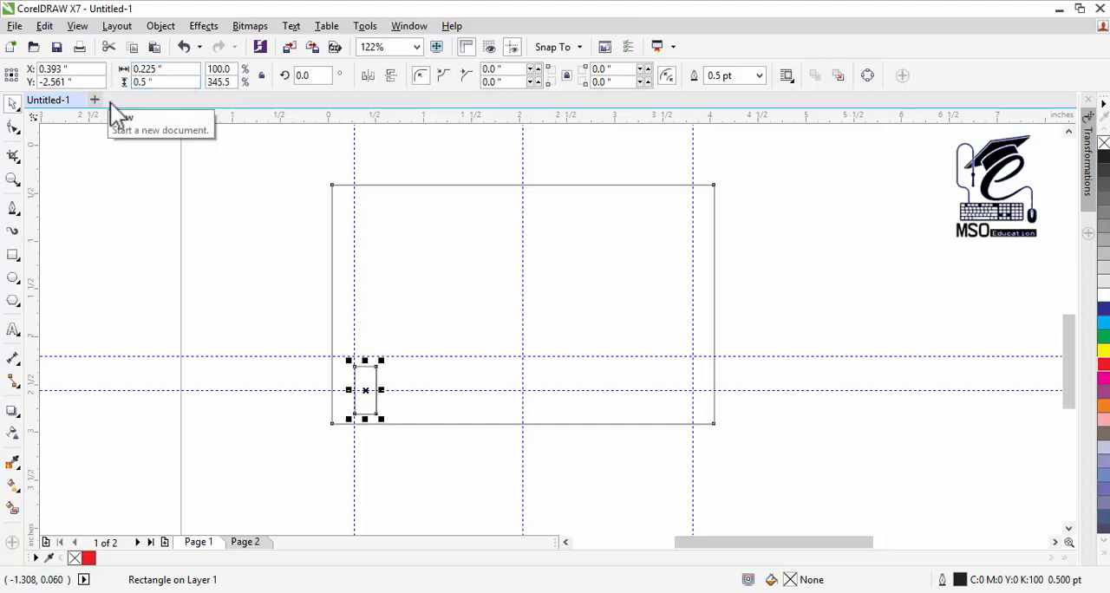
key("Return")
key("Down")
key("Down")
key("Down")
key("Down")
key("Down")
key("Down")
key("Down")
key("Down")
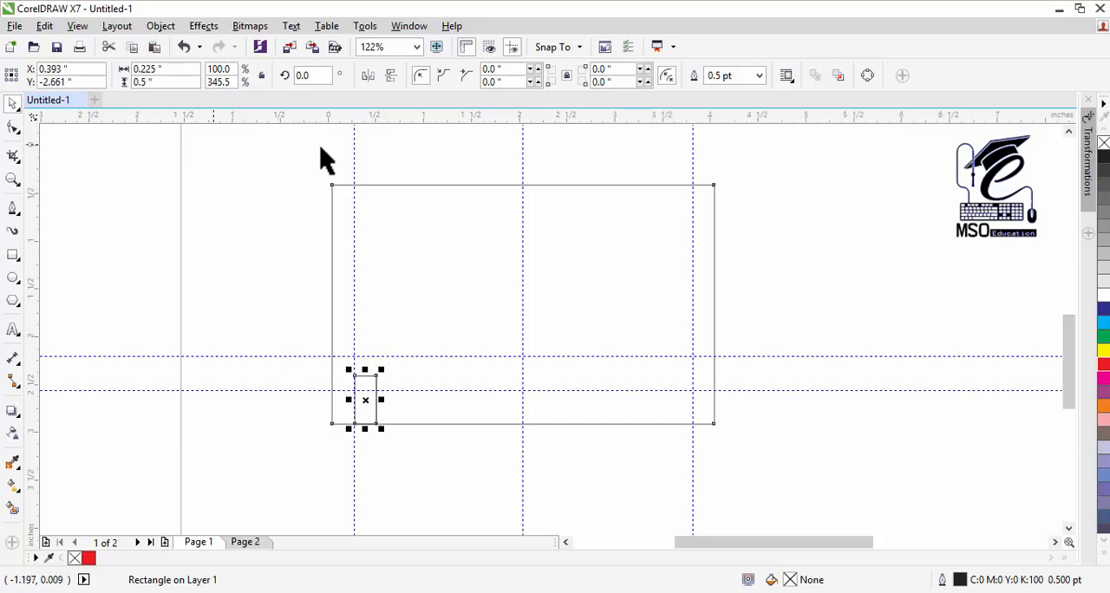
Step: Place a horizontal guideline at the small rectangle's top edge and delete that rectangle
left_click_drag(380, 119, 381, 382)
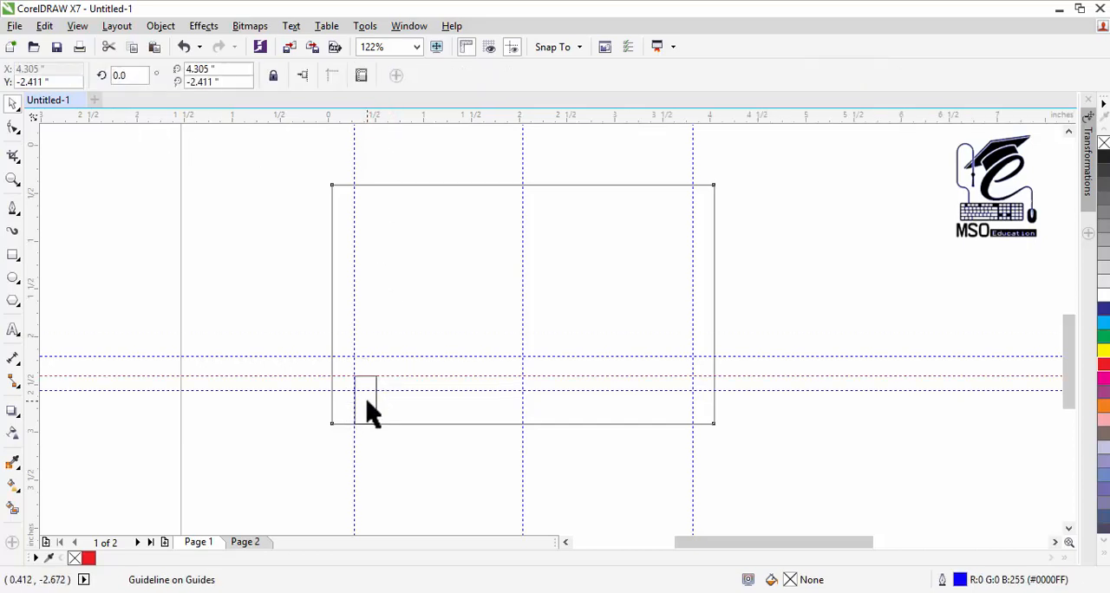
left_click(367, 404)
key("Delete")
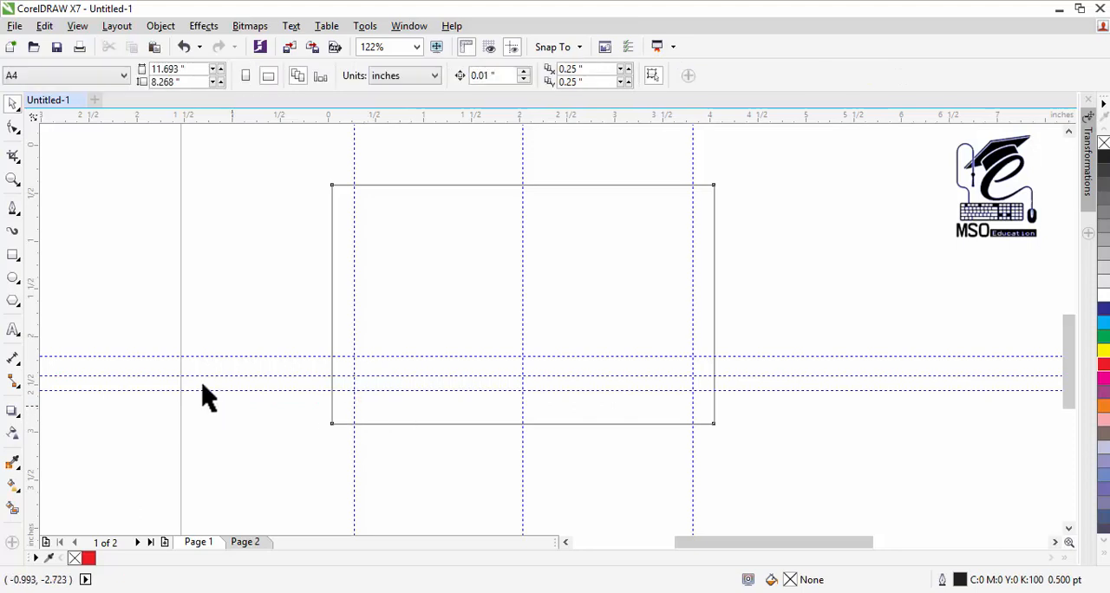
Step: Draw two adjoining Pen tool arcs from the left to the right vertical guideline, meeting at the centre guideline and peaking at the upper horizontal guideline
left_click(14, 213)
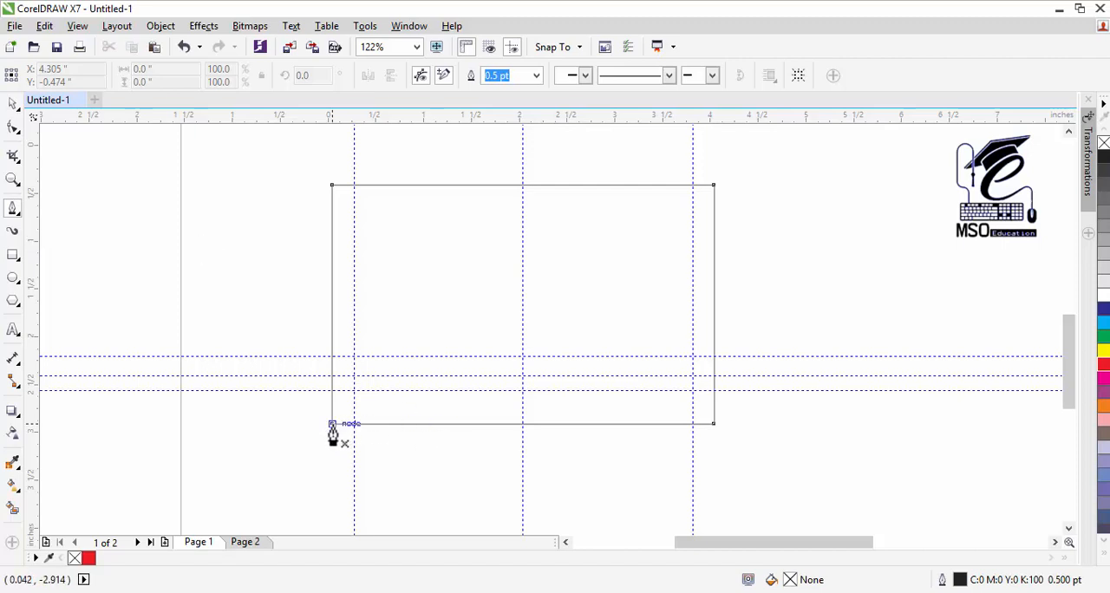
left_click(353, 374)
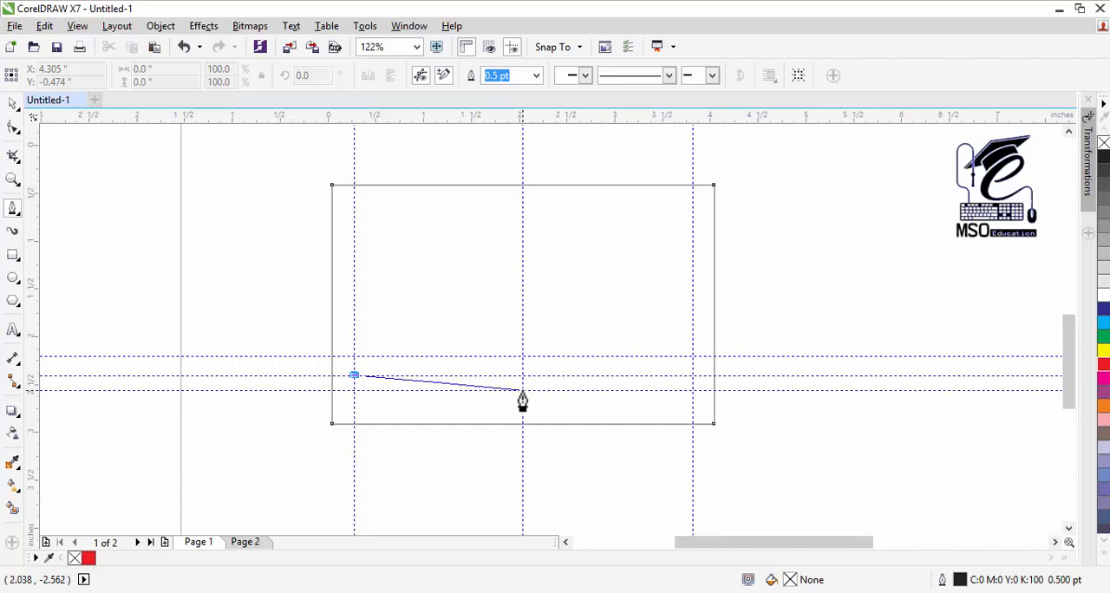
left_click_drag(522, 390, 569, 459)
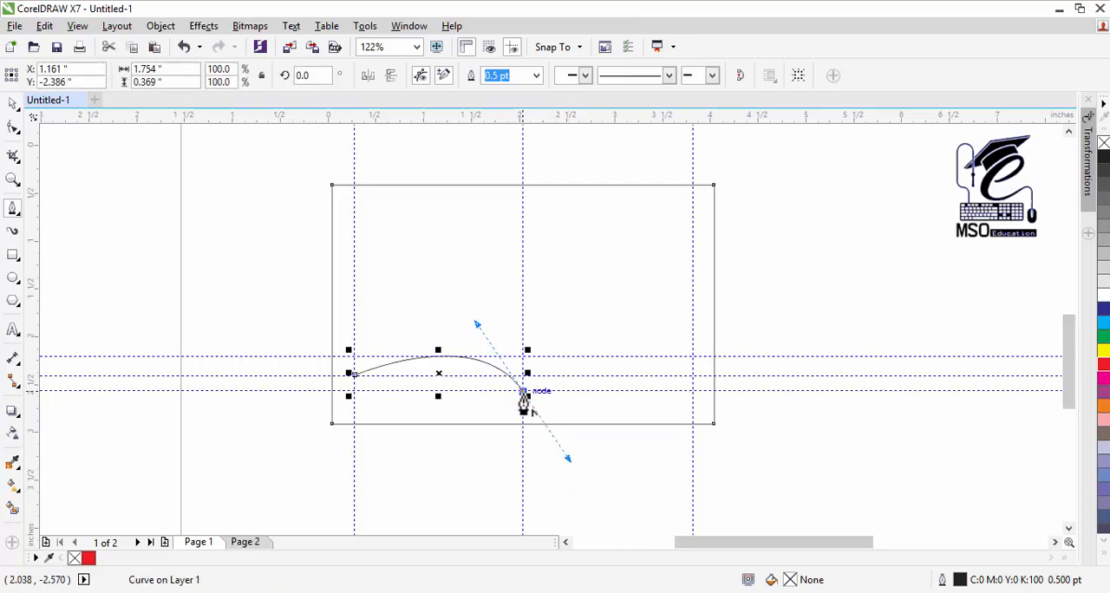
left_click(522, 392)
left_click(523, 393, "alt")
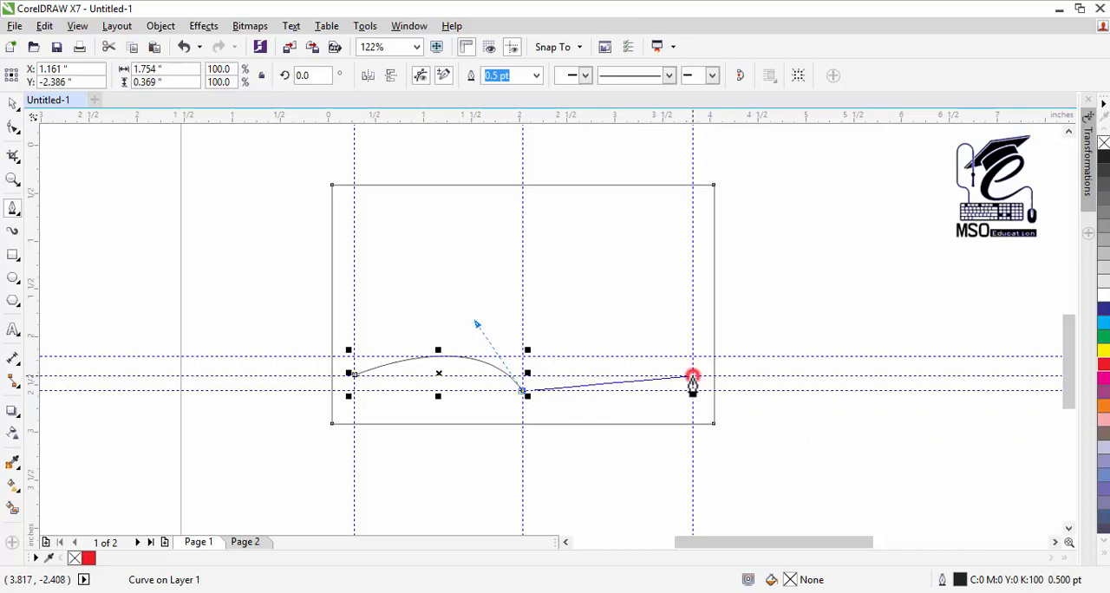
left_click_drag(692, 377, 769, 405)
mouse_move(815, 405)
left_mouse_down()
mouse_move(838, 426)
mouse_move(813, 427)
left_mouse_up()
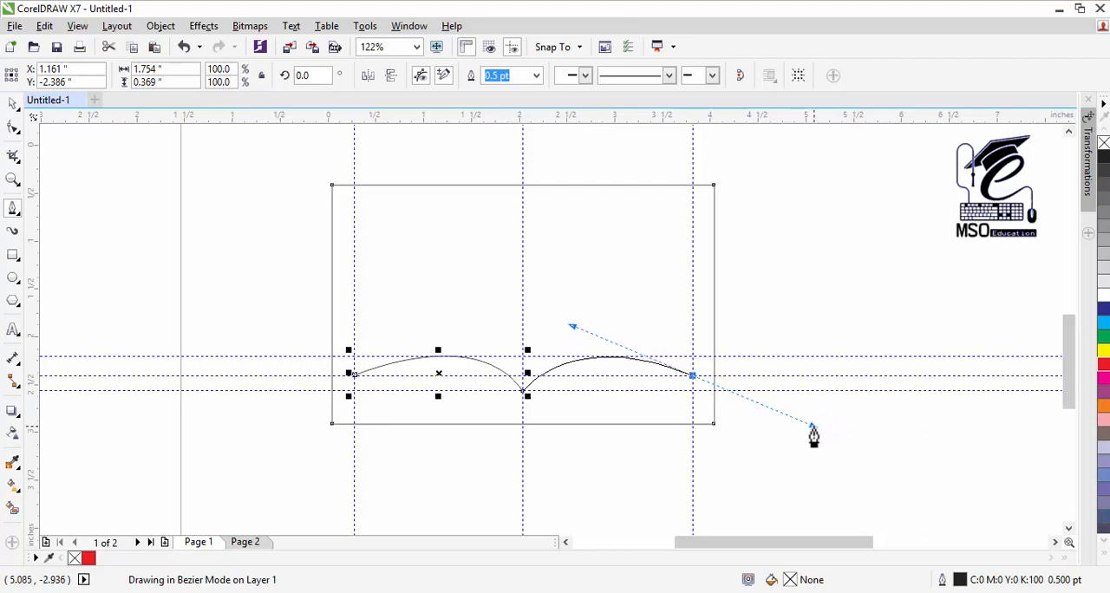
left_click_drag(813, 435, 813, 432)
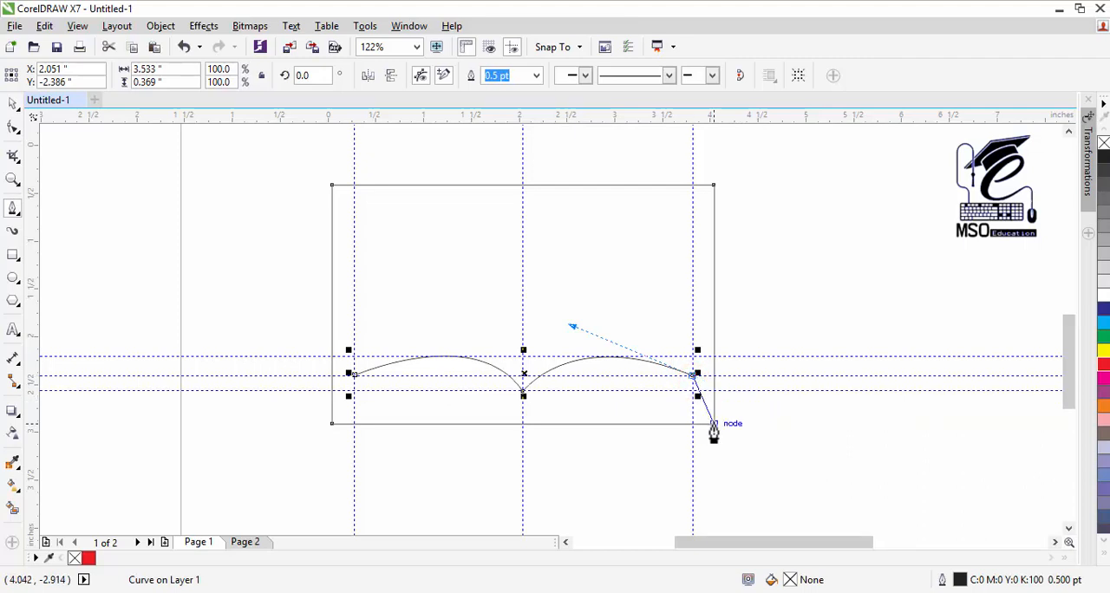
Step: Continue the path straight to the rectangle's bottom-right corner and arc back to the bottom edge just right of the centre guideline
left_click(713, 425)
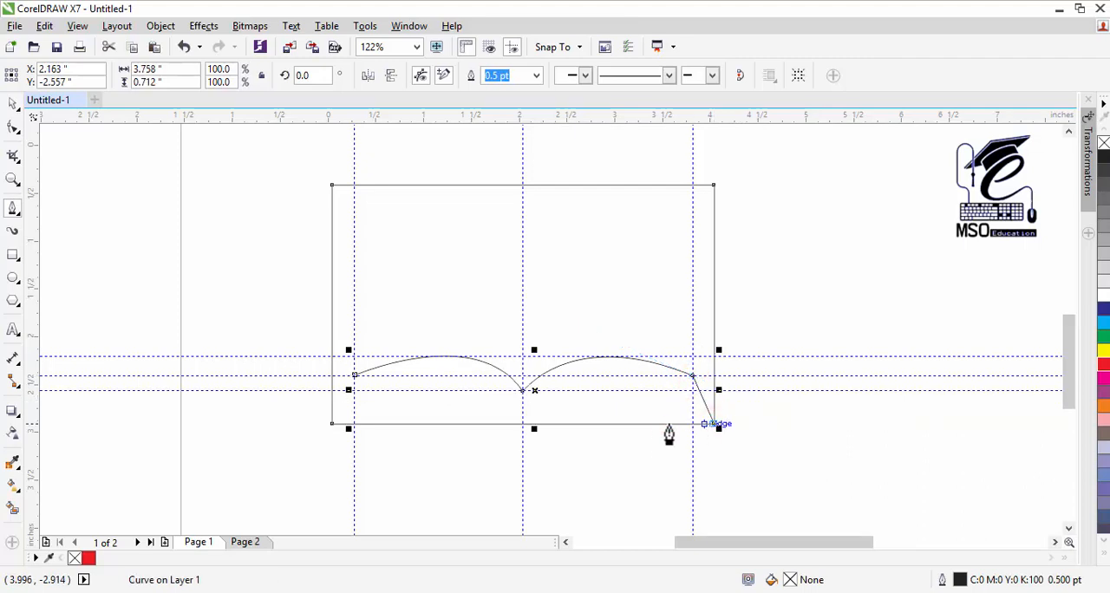
left_click(540, 425)
left_click_drag(539, 425, 492, 498)
left_click(540, 427)
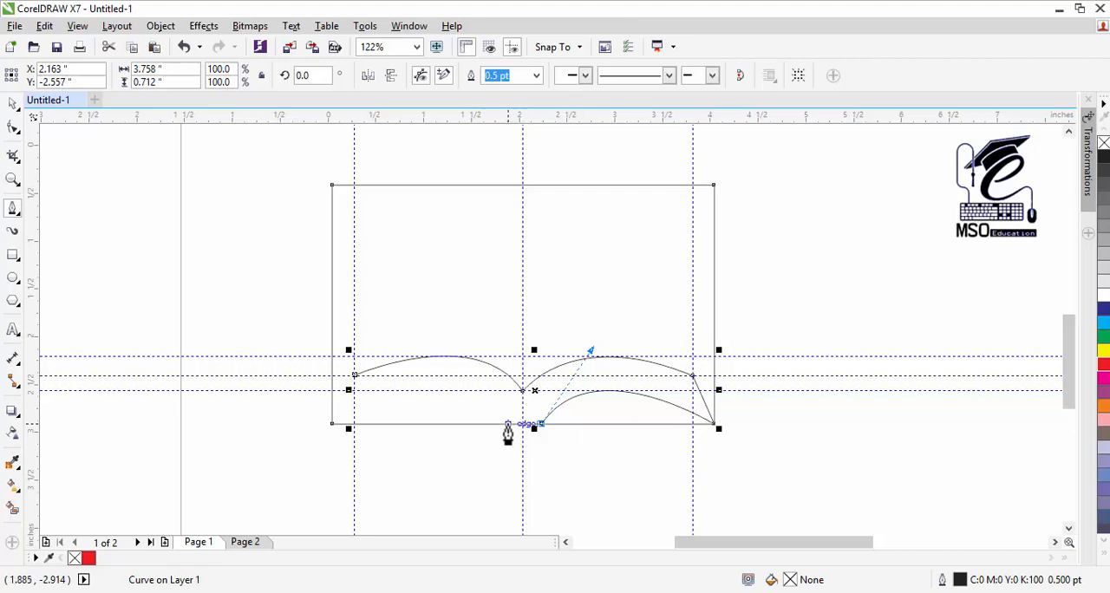
Step: Add a short straight segment along the bottom edge, arc to the rectangle's bottom-left corner and close the path at its starting node
left_click(507, 425)
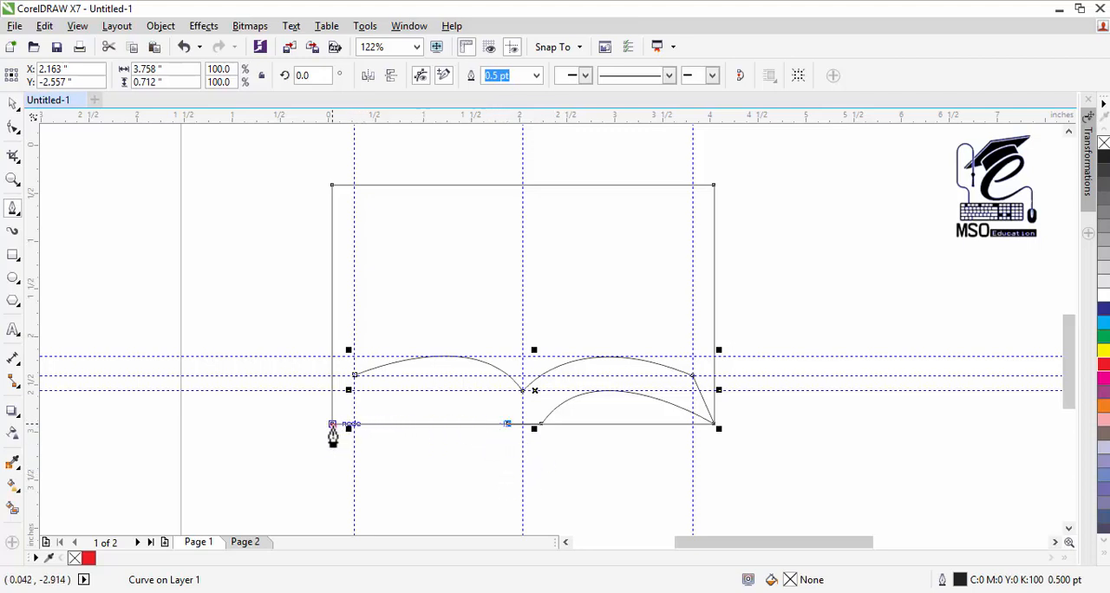
left_click_drag(332, 425, 218, 510)
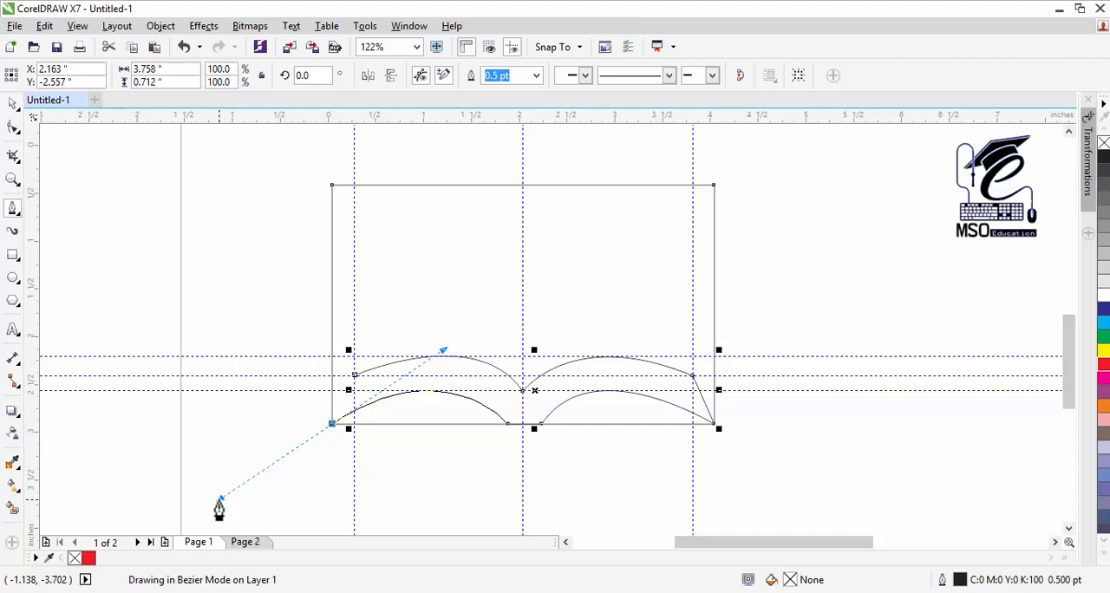
left_click_drag(219, 510, 219, 509)
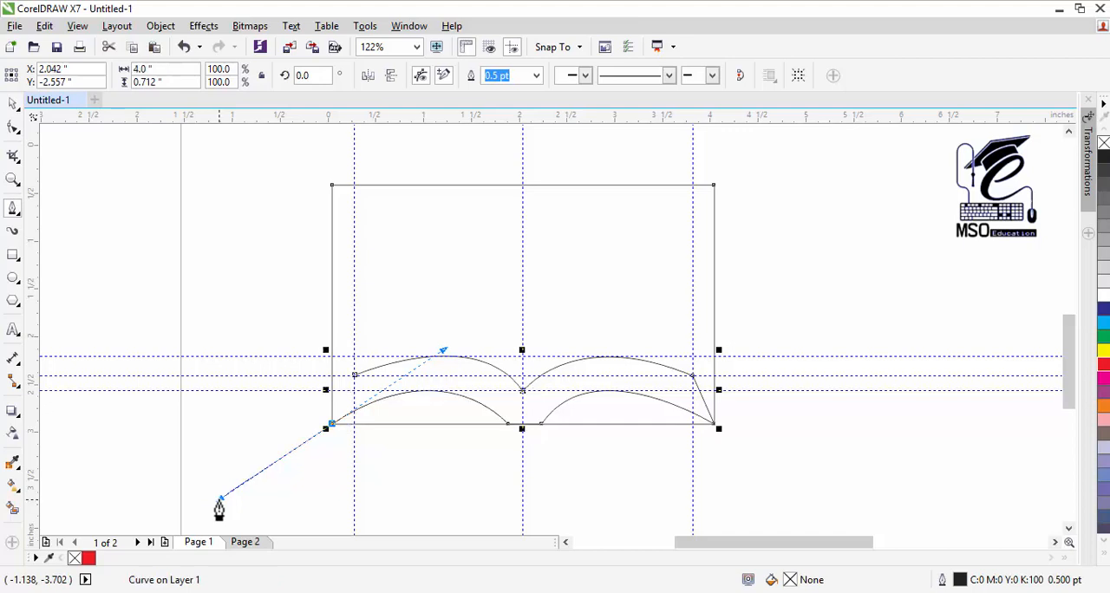
left_click(332, 426)
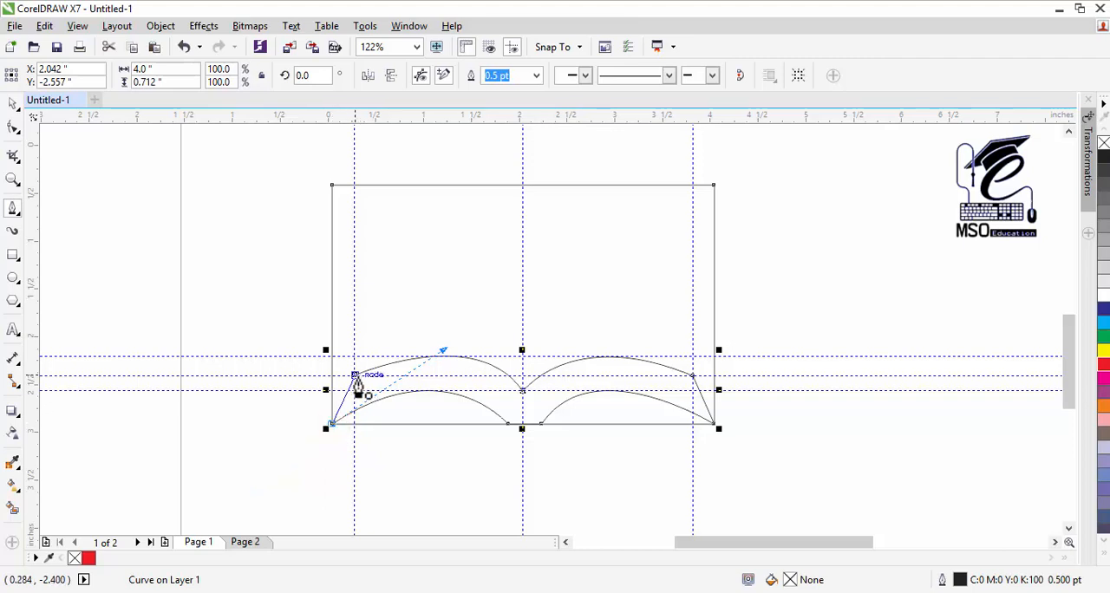
left_click(354, 376)
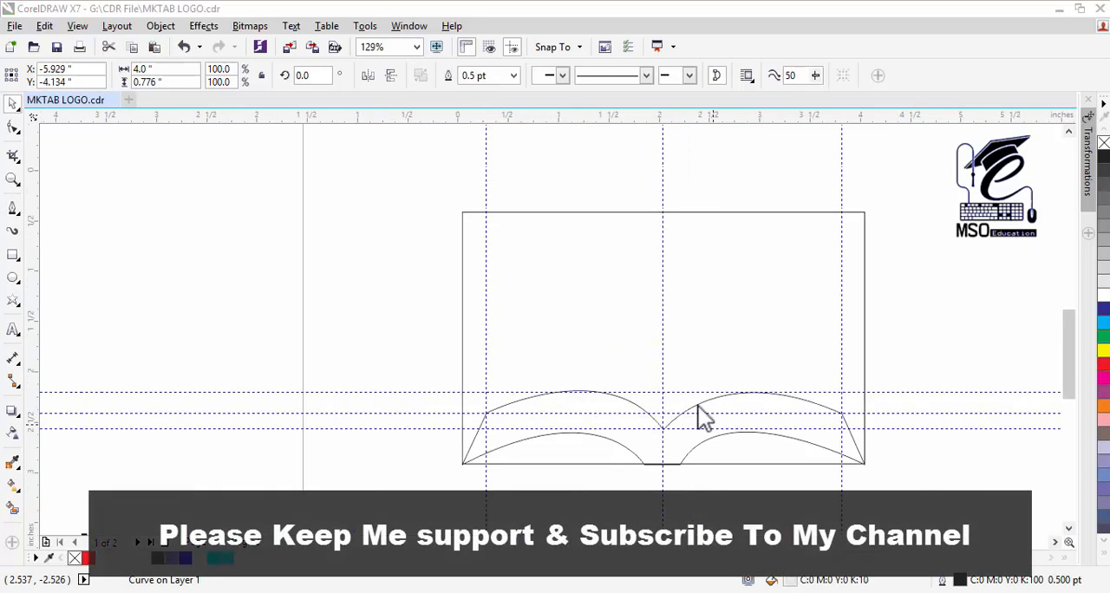
Step: Add a node on the upper left arc of the book shape and bend the arc into an S-curve with a dipped outer end
left_click(698, 406)
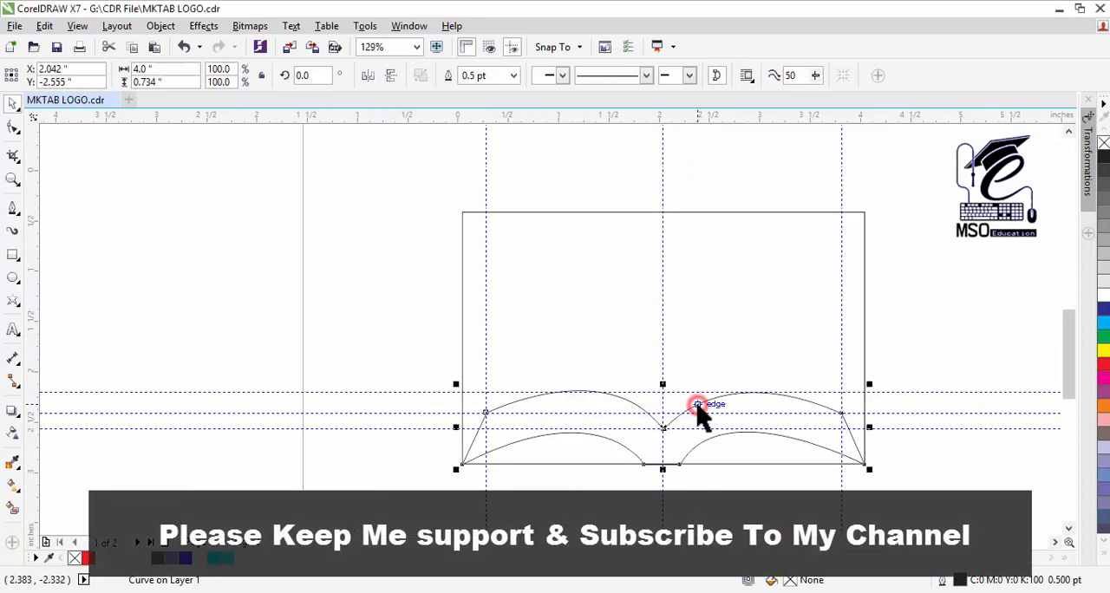
left_click(13, 128)
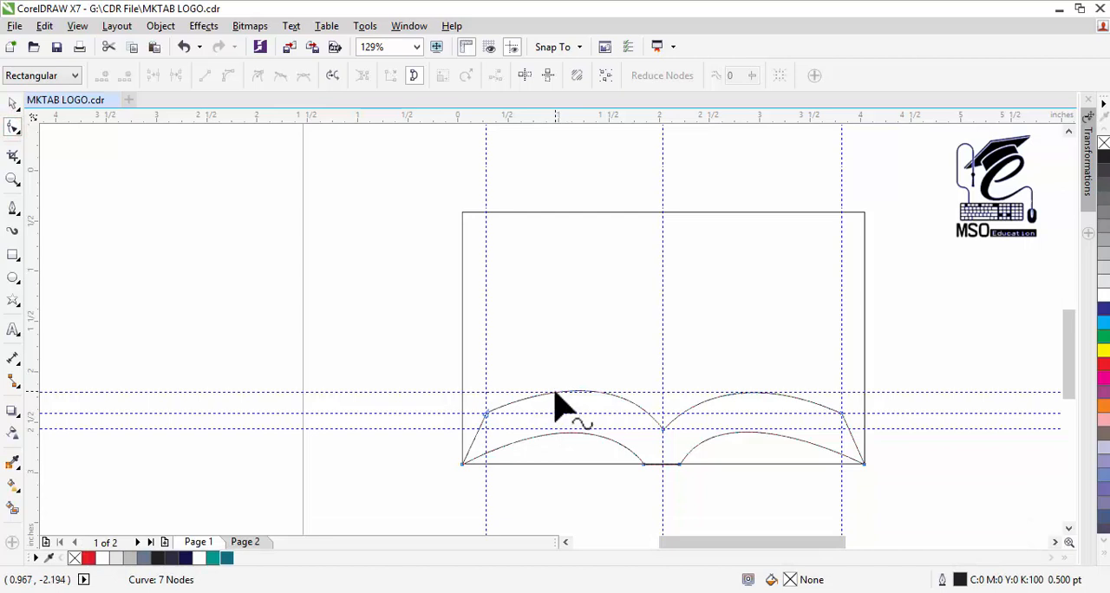
left_click(552, 394)
double_click(551, 395)
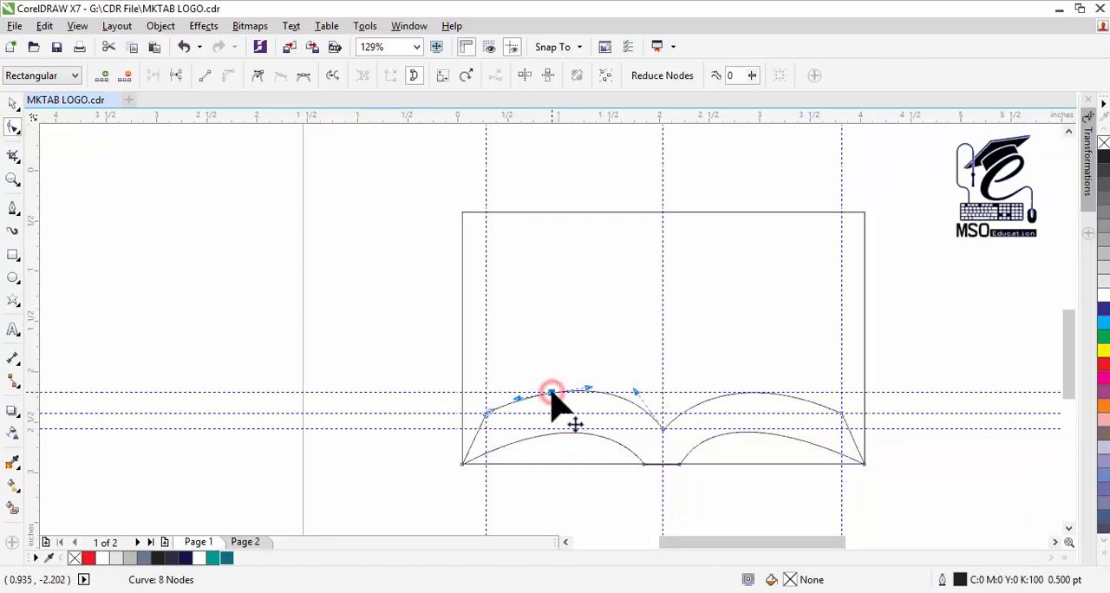
left_click_drag(516, 400, 500, 441)
left_click(550, 393)
left_click_drag(582, 391, 589, 387)
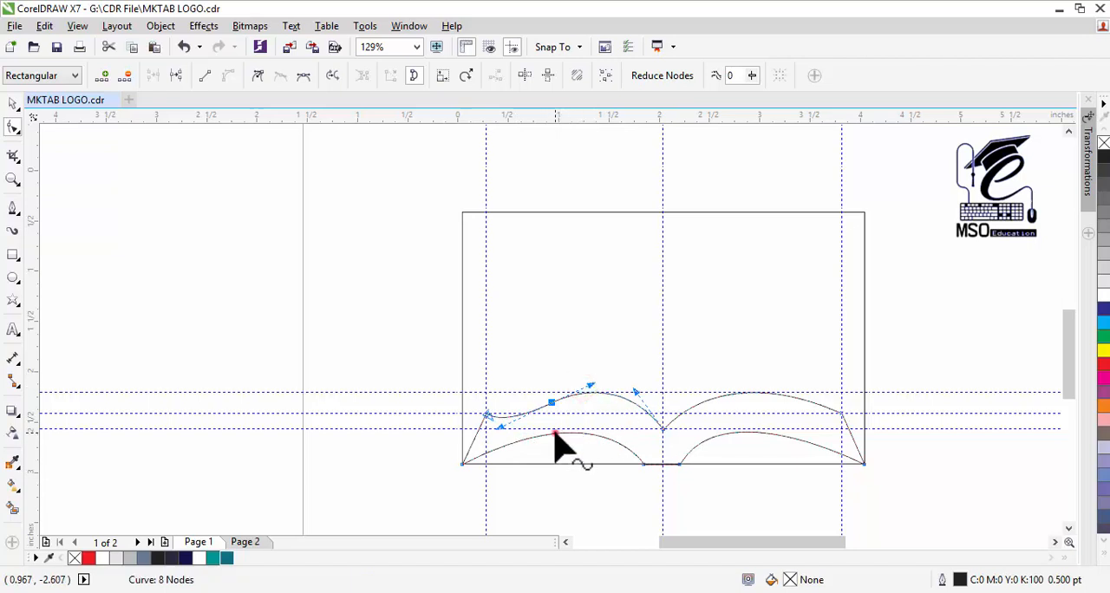
Step: Add a node on the lower left arc and adjust its handles to form an S-curve following the upper left edge
left_click(555, 434)
double_click(553, 433)
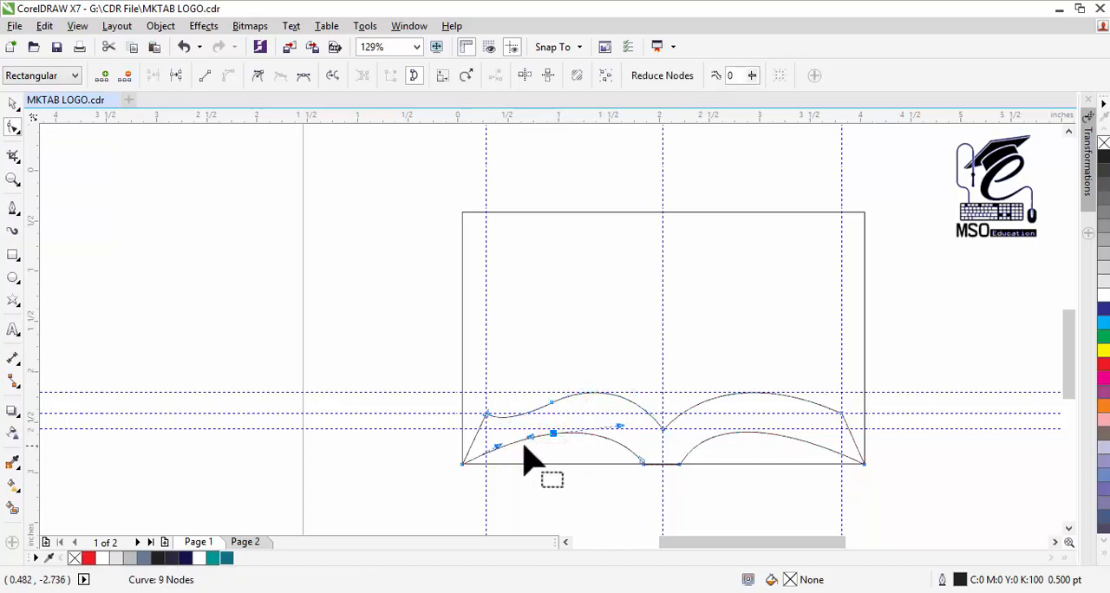
mouse_move(497, 447)
left_mouse_down()
mouse_move(490, 483)
mouse_move(517, 484)
mouse_move(493, 464)
left_mouse_up()
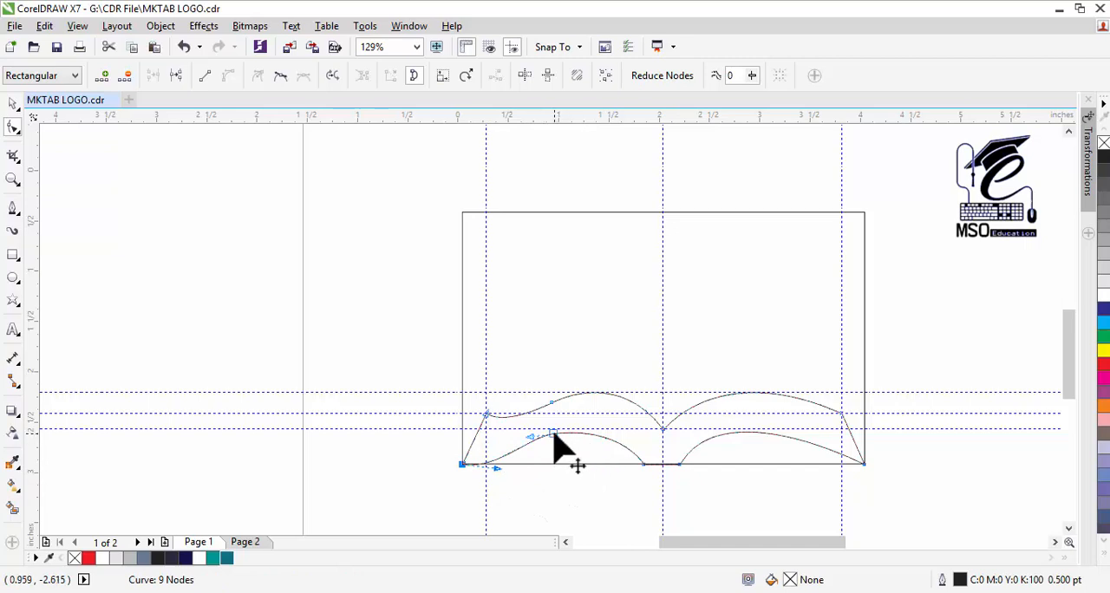
left_click(553, 433)
left_click_drag(619, 426, 624, 399)
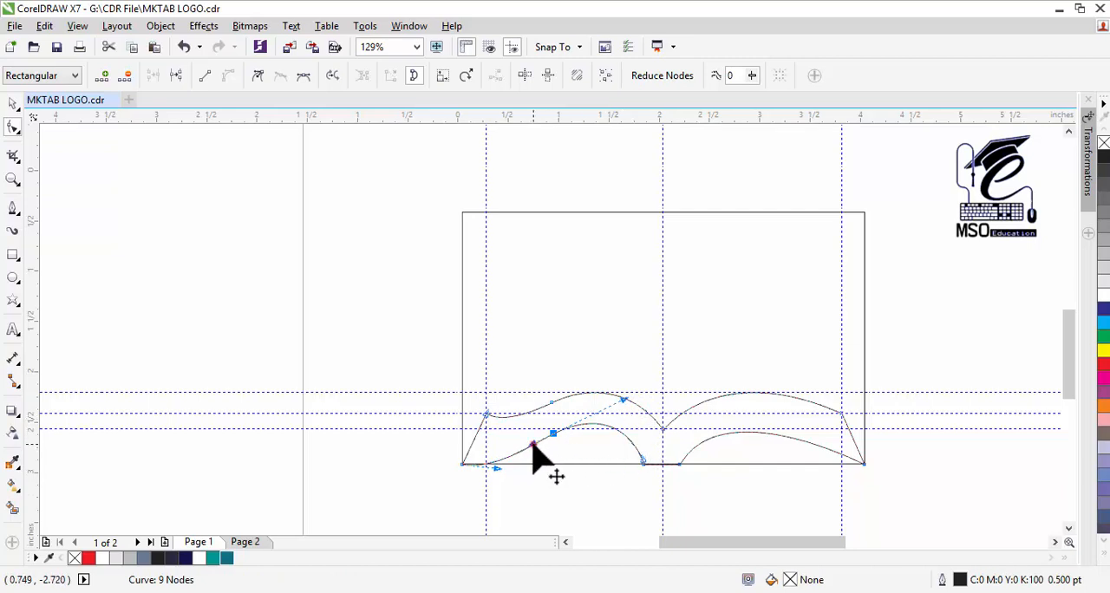
left_click_drag(532, 444, 530, 451)
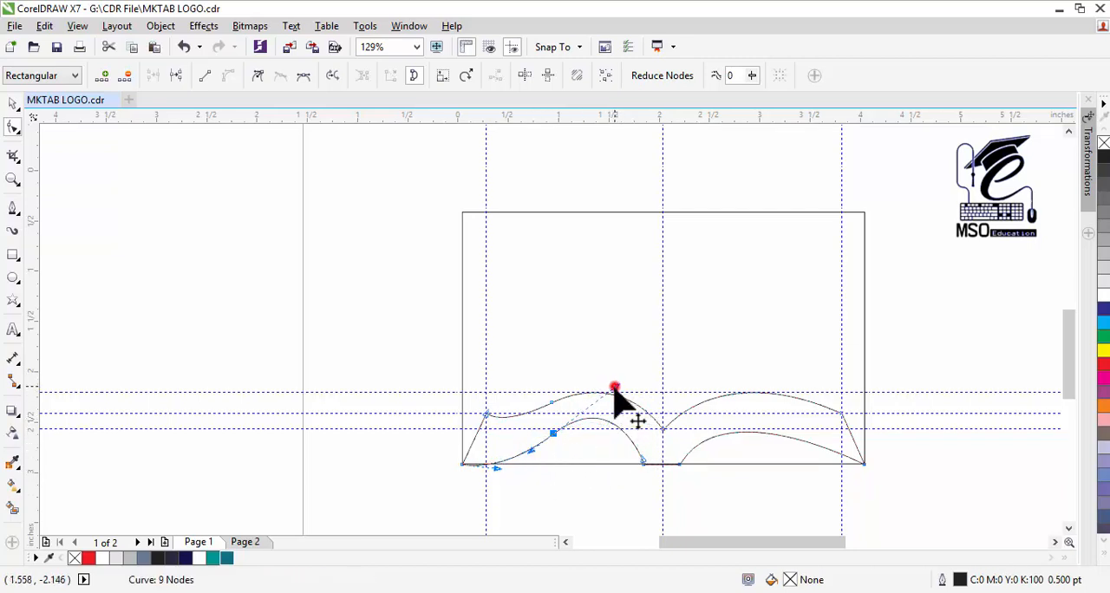
left_click_drag(614, 387, 614, 406)
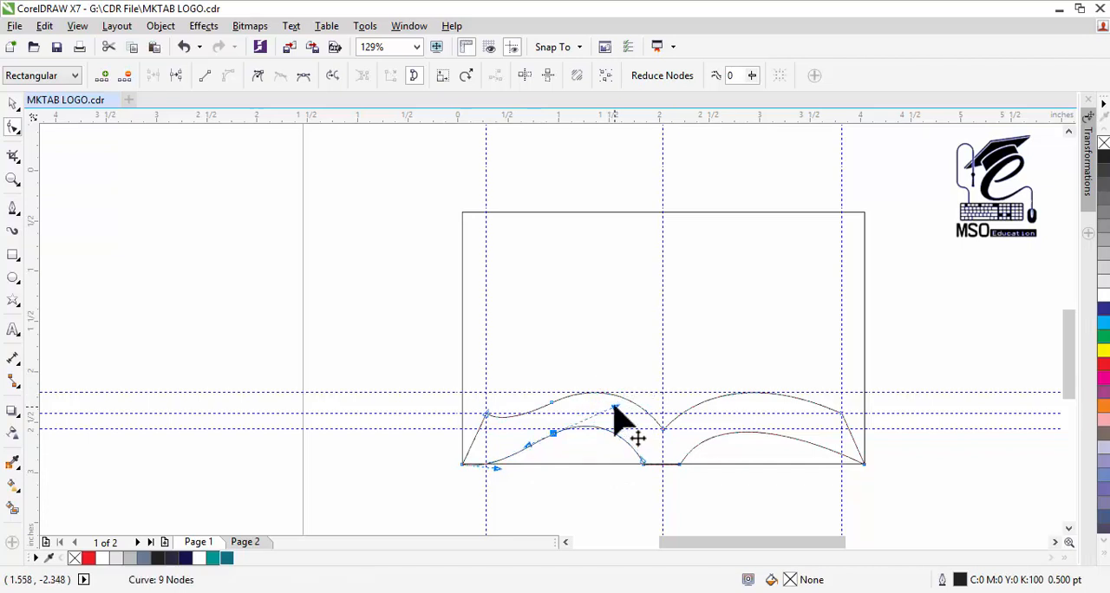
left_click_drag(498, 467, 524, 470)
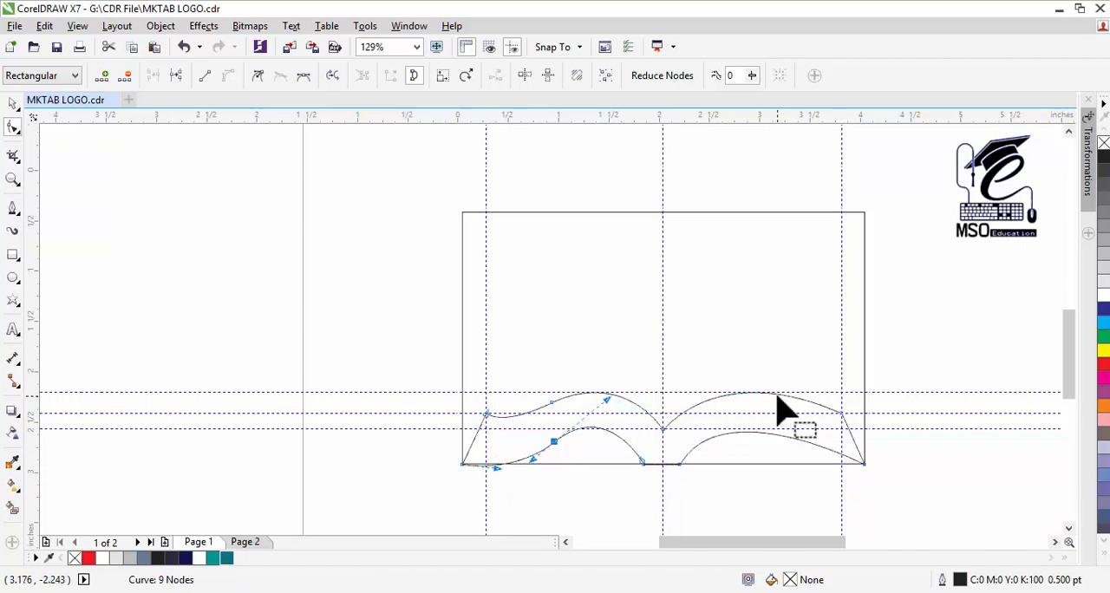
Step: Add a node on the upper right arc, lower it slightly and tilt its handles to mirror the left page's S-curve
double_click(779, 395)
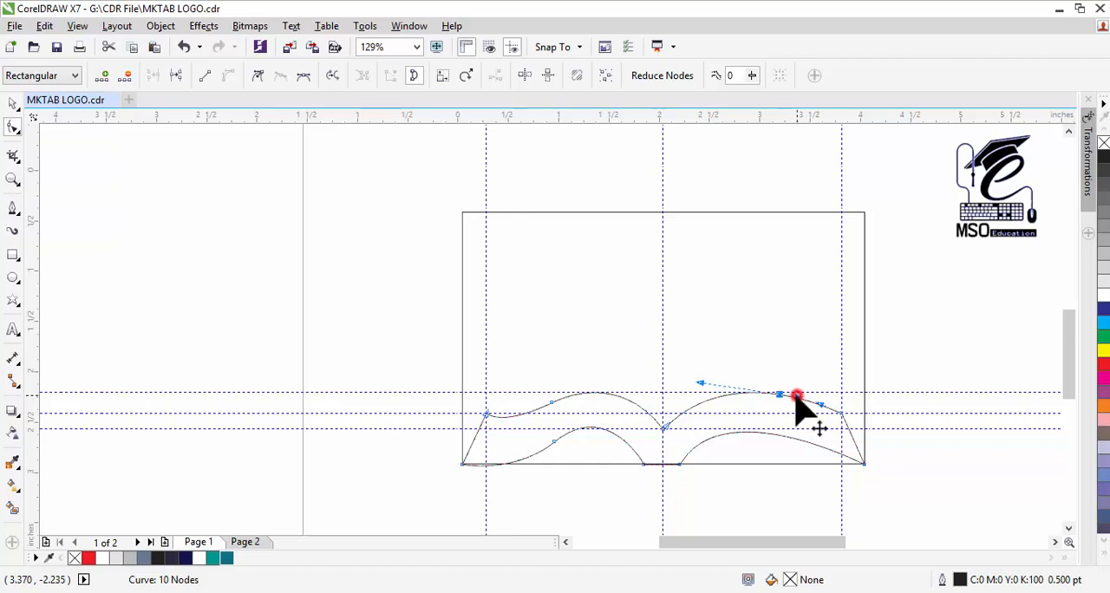
mouse_move(796, 396)
left_mouse_down()
mouse_move(787, 418)
mouse_move(814, 422)
mouse_move(804, 400)
mouse_move(806, 417)
mouse_move(778, 405)
left_mouse_up()
key("ctrl+z")
left_click(780, 394)
key("ctrl+z")
left_click_drag(700, 386, 716, 367)
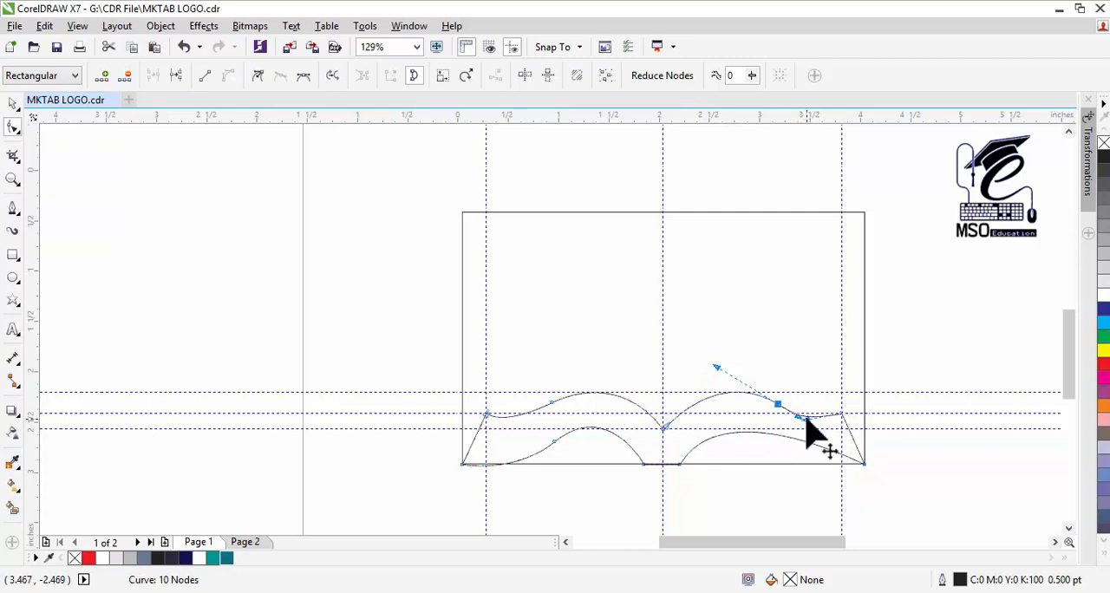
Step: Add a node on the lower right arc and reshape it into an S-curve ending at the rectangle's bottom-right corner
double_click(793, 439)
left_click_drag(795, 438, 828, 472)
key("ctrl+z")
left_click(863, 463)
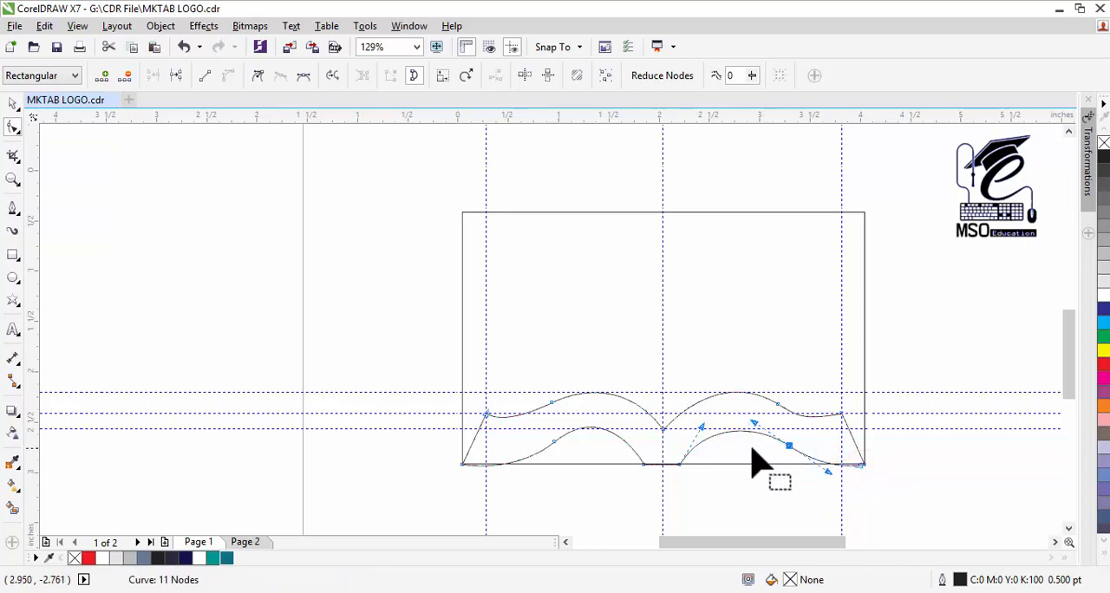
Step: Reselect the book curve and raise the lower right arc's peak slightly with the handle of its added node
left_click(13, 103)
left_click(374, 448)
left_click(743, 432)
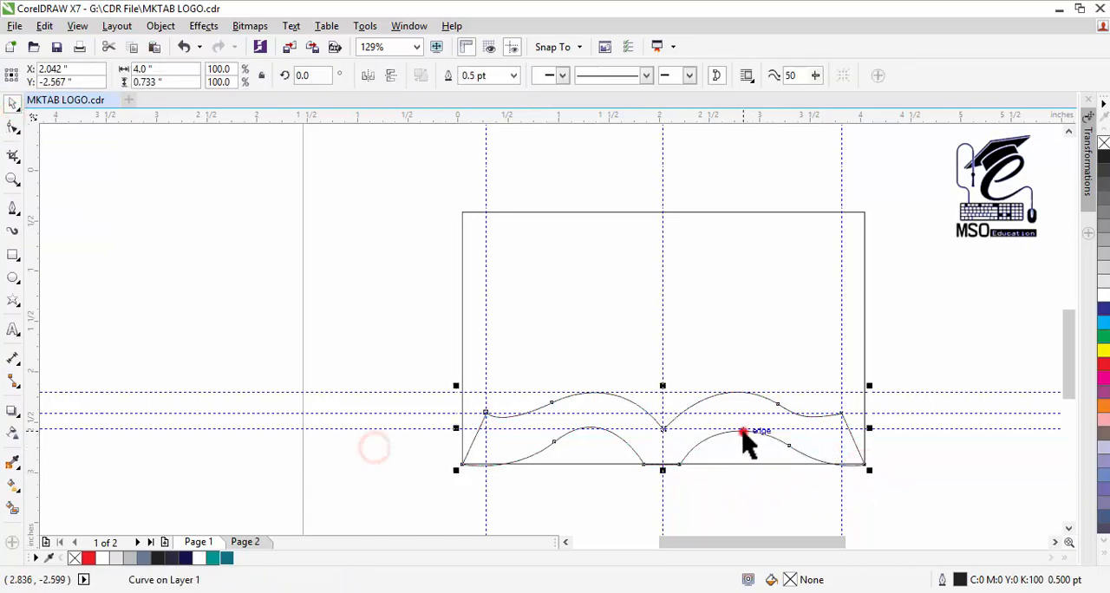
left_click(13, 127)
left_click(790, 445)
left_click_drag(754, 425, 754, 420)
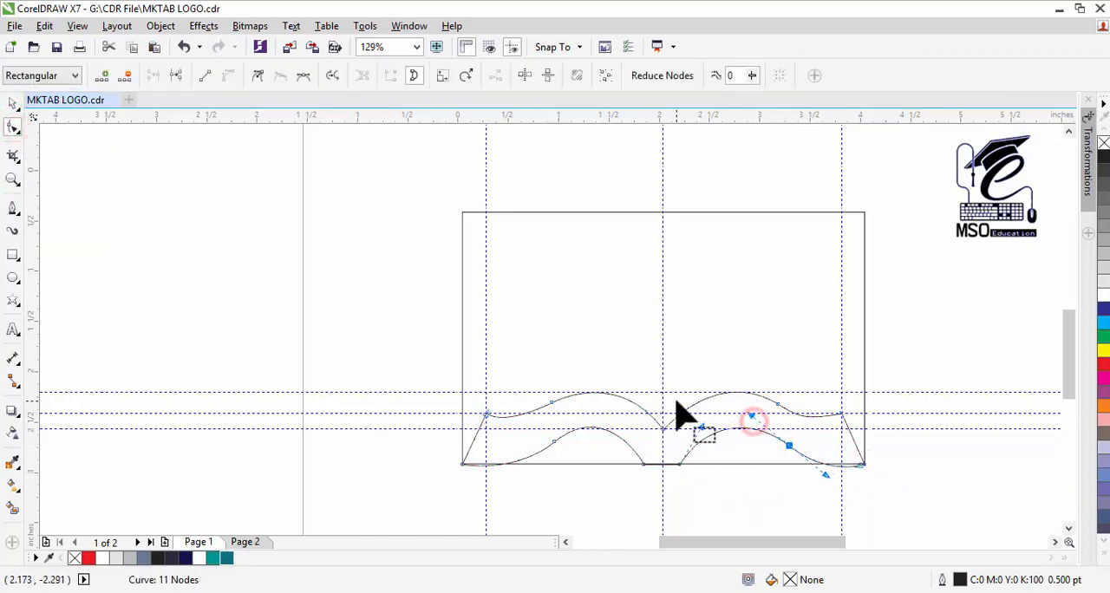
Step: Fill the book-shaped curve with 30% black
left_click(13, 103)
left_click(127, 267)
left_click(691, 447)
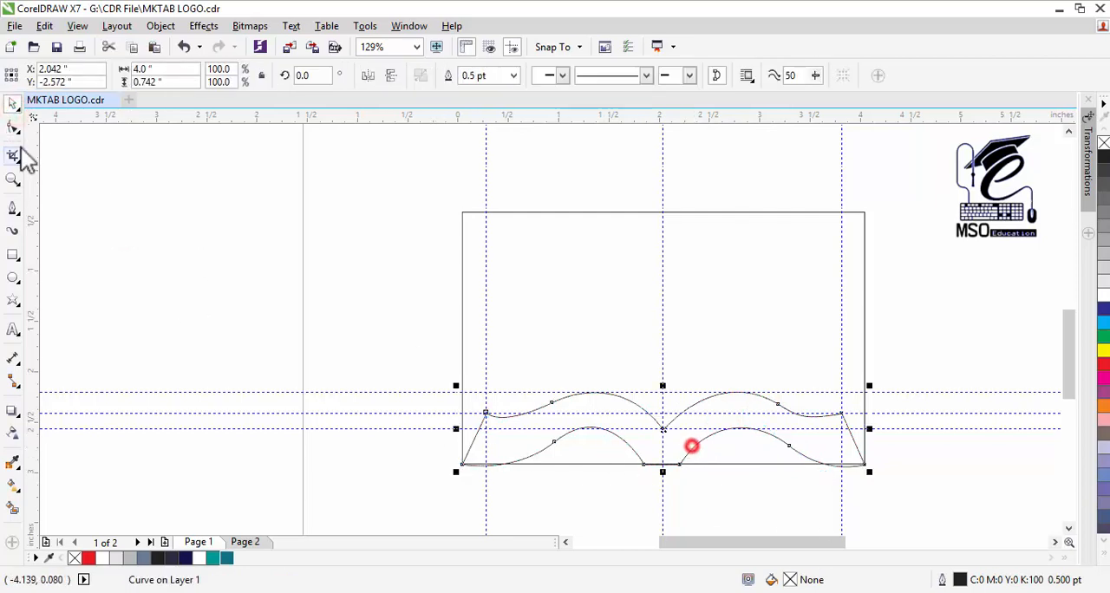
left_click(13, 128)
left_click(789, 446)
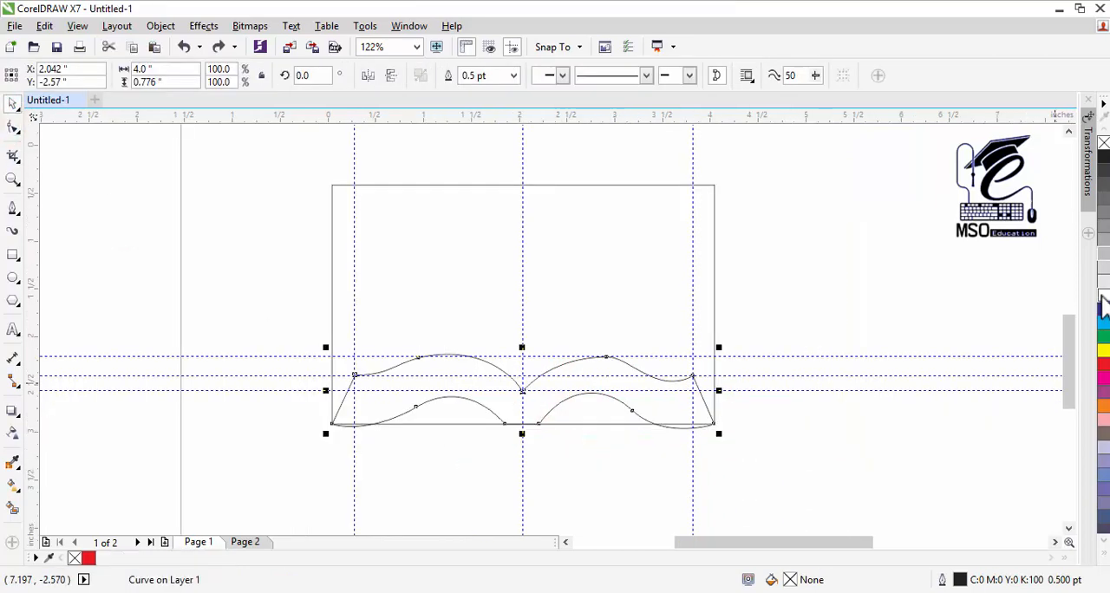
left_click(1101, 288)
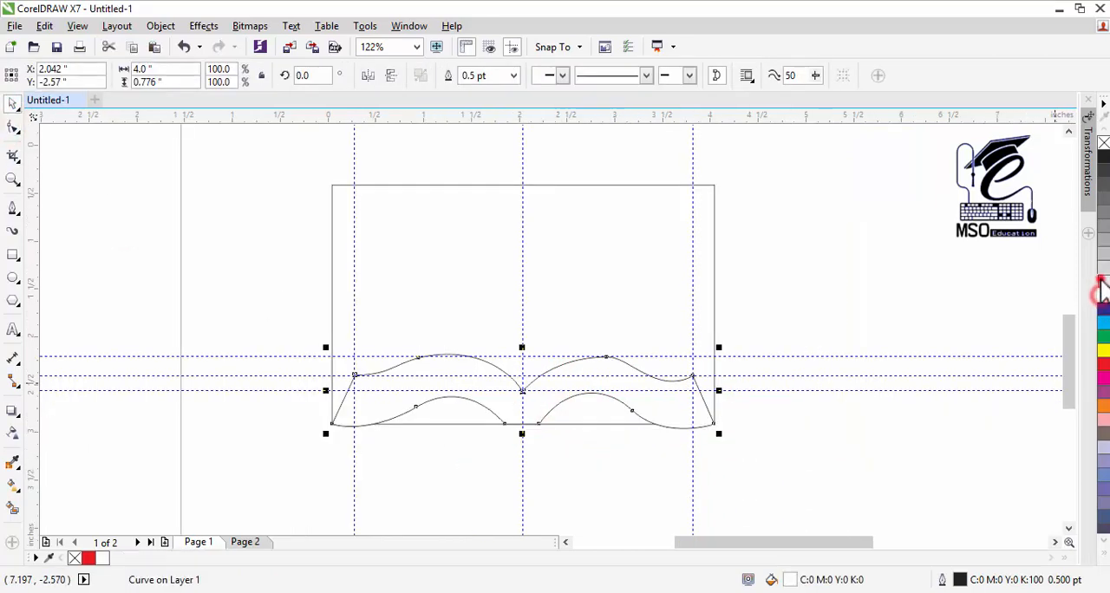
left_click(1099, 288)
left_click(1102, 263)
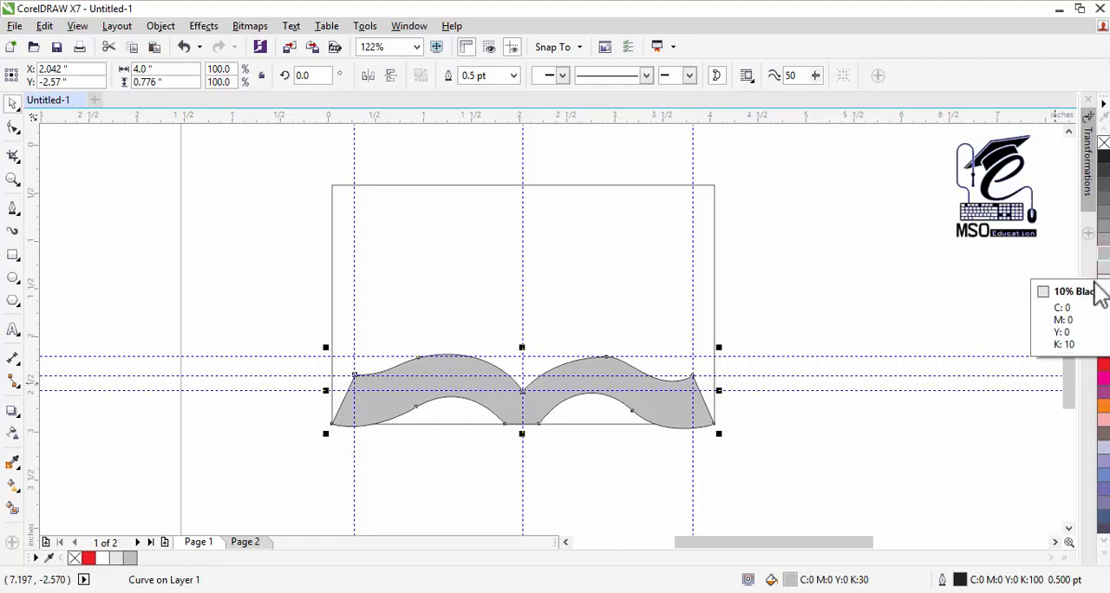
Step: Lengthen the right handle of the upper right arc's node and pull the upper left page's handles down for a deeper S-curve
left_click(13, 127)
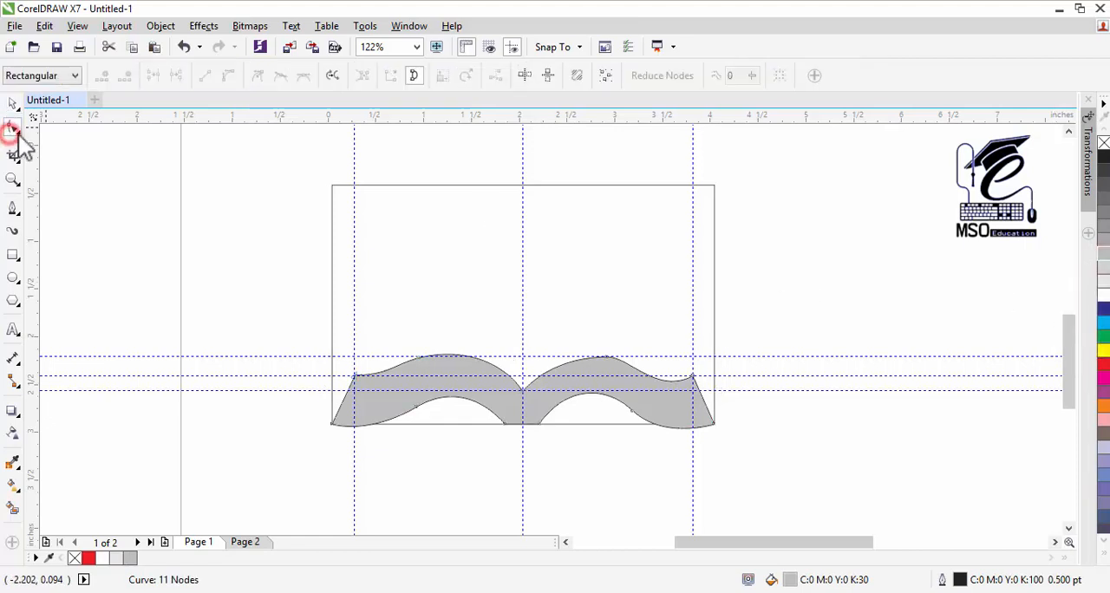
left_click(606, 356)
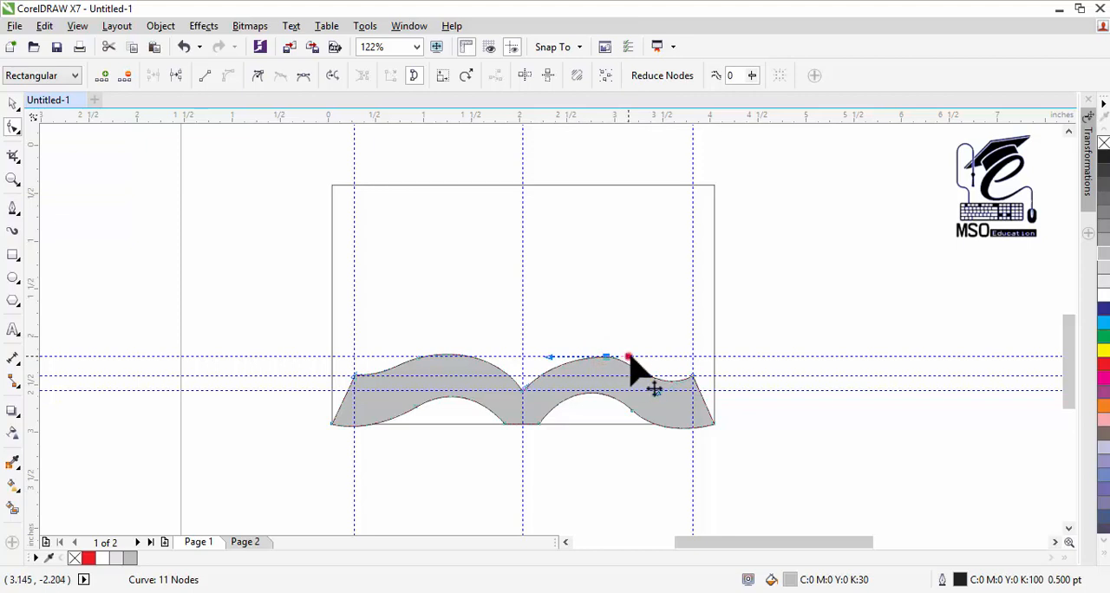
left_click_drag(629, 356, 644, 359)
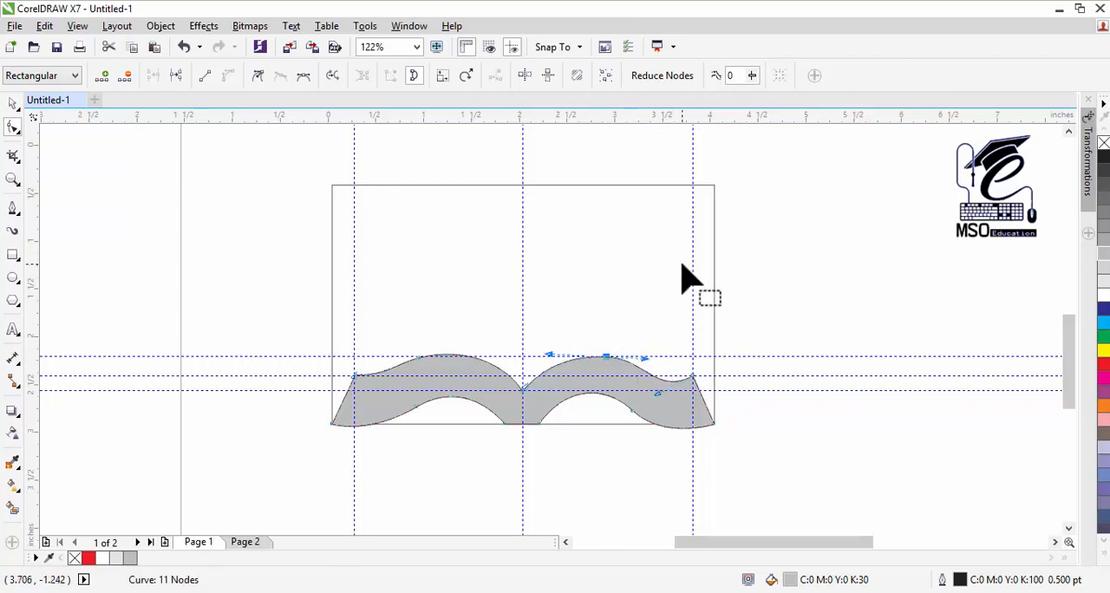
left_click(418, 358)
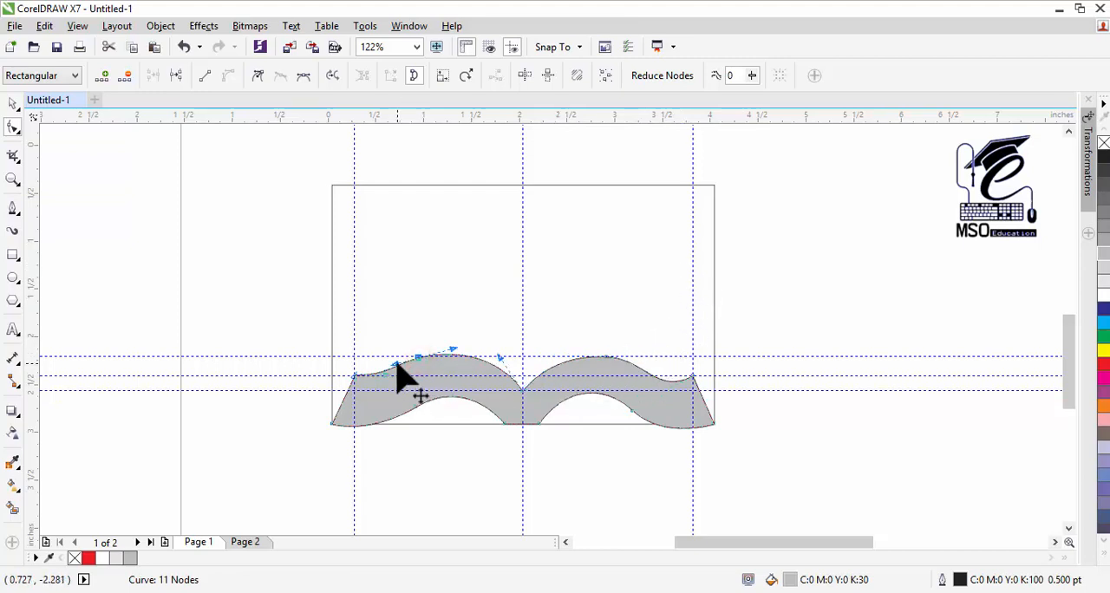
left_click_drag(396, 364, 387, 380)
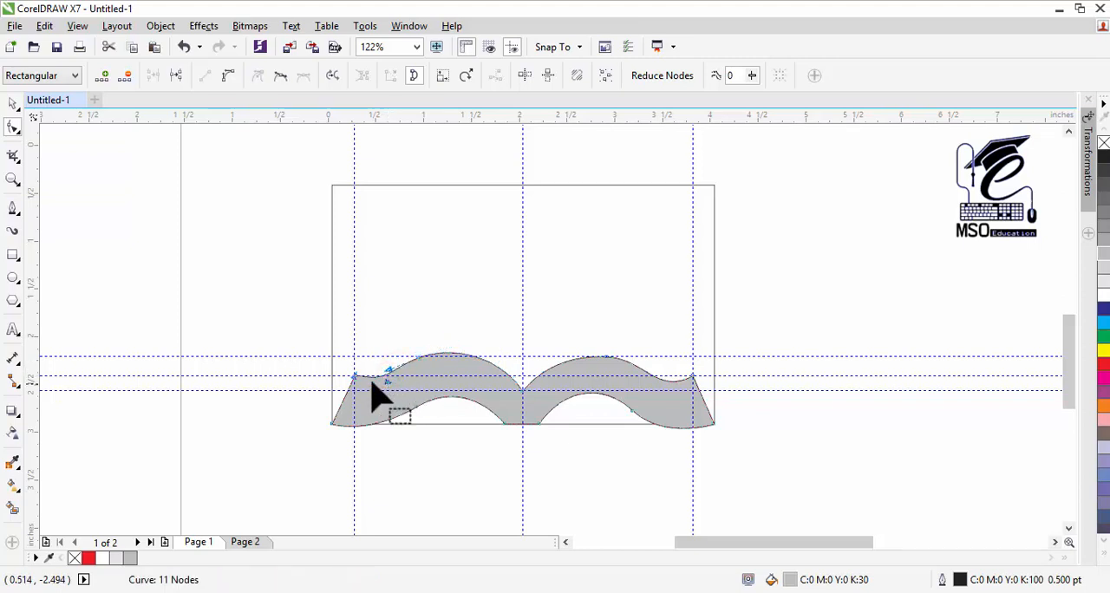
left_click(13, 103)
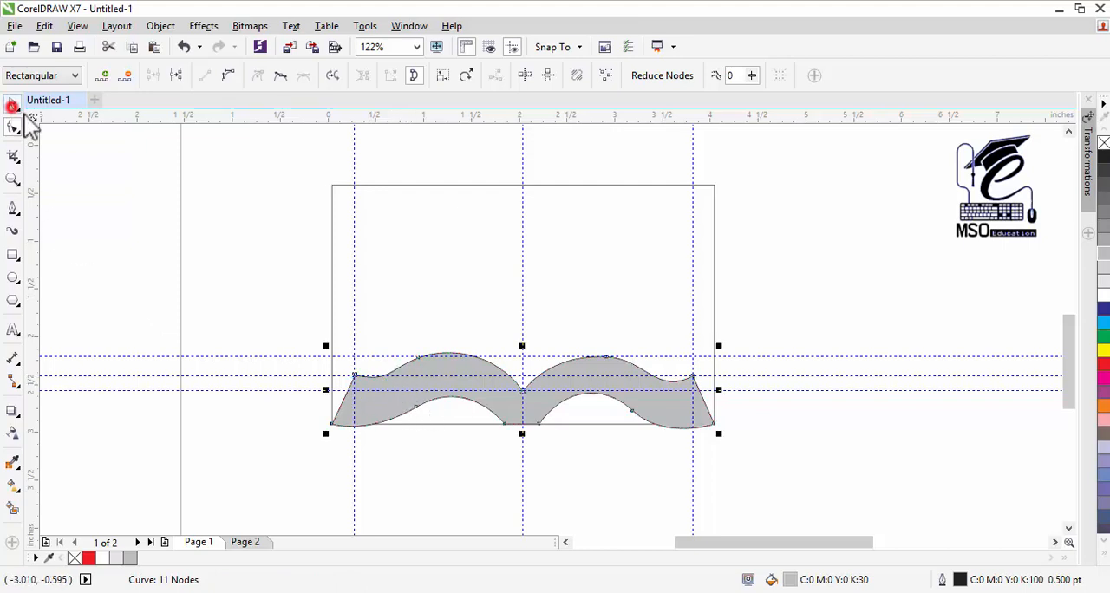
left_click(157, 223)
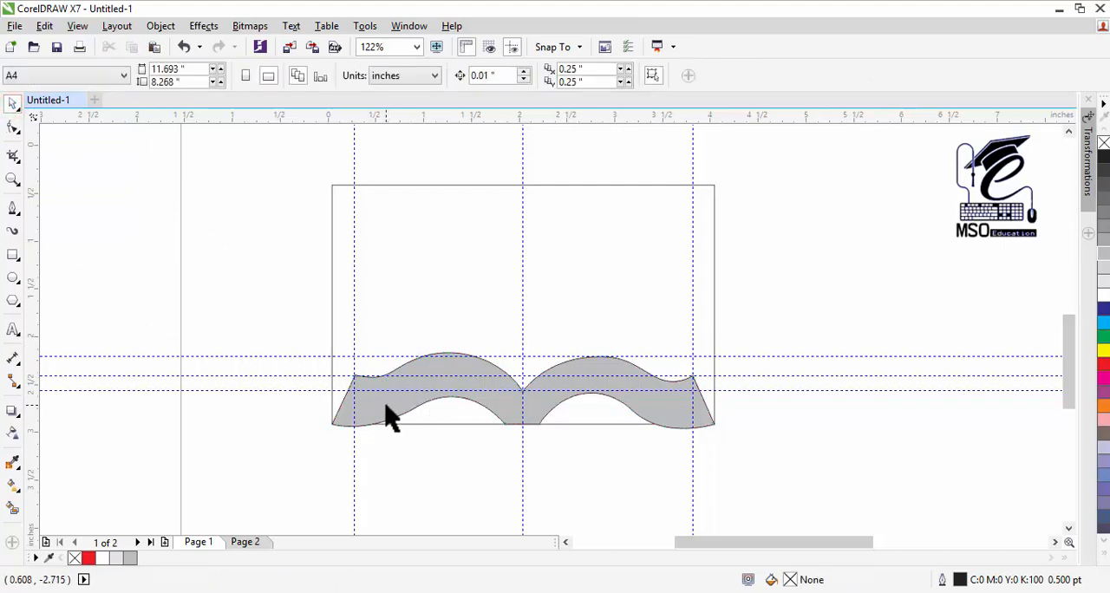
Step: Draw a closed curved wedge about 0.29 by 0.13 inch across the book's slanted right edge with the Pen tool and smooth its lower curve
left_click(495, 401)
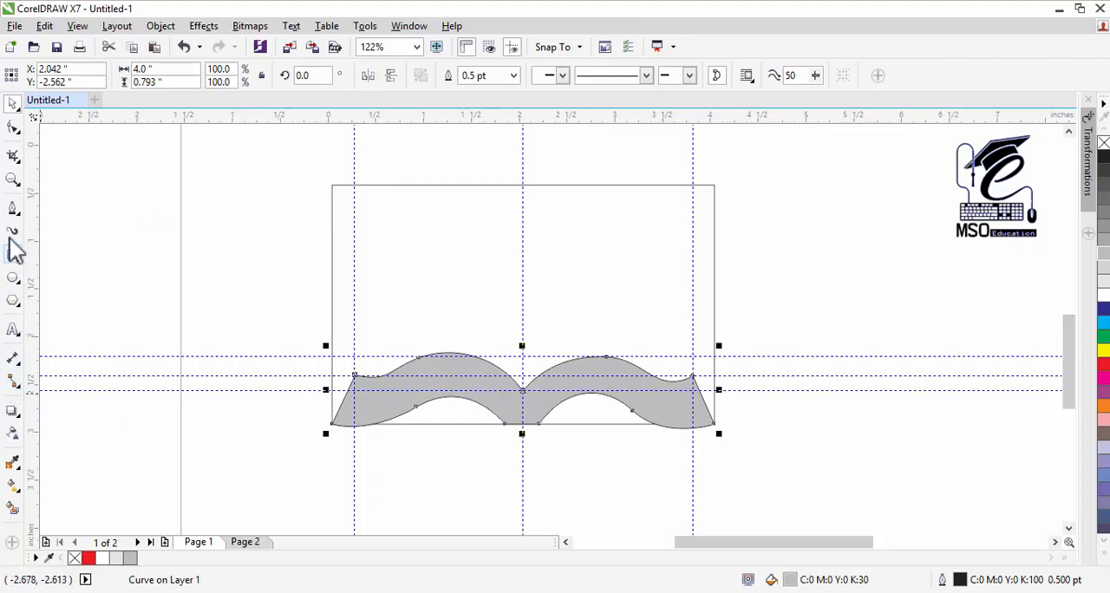
left_click(12, 208)
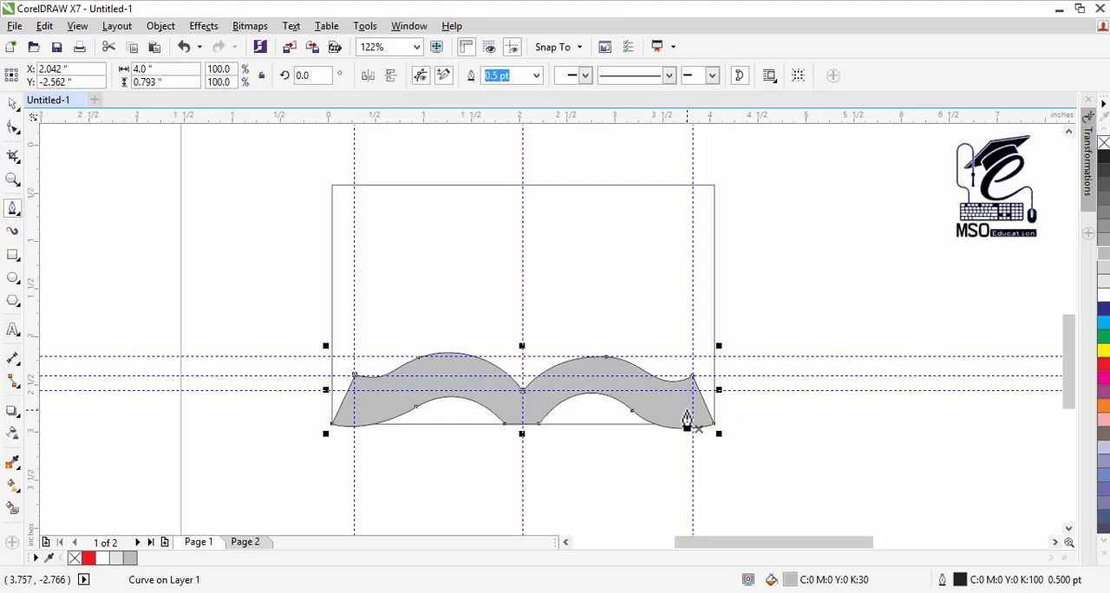
left_click(686, 410)
mouse_move(714, 404)
left_mouse_down()
mouse_move(731, 391)
mouse_move(725, 403)
left_mouse_up()
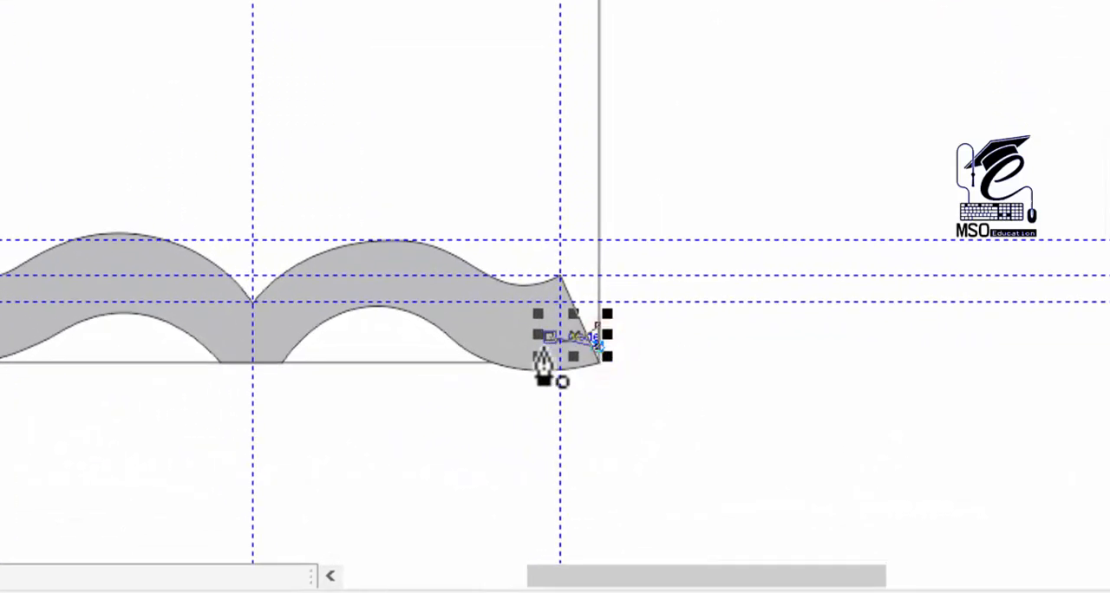
scroll(555, 342, "up", 2)
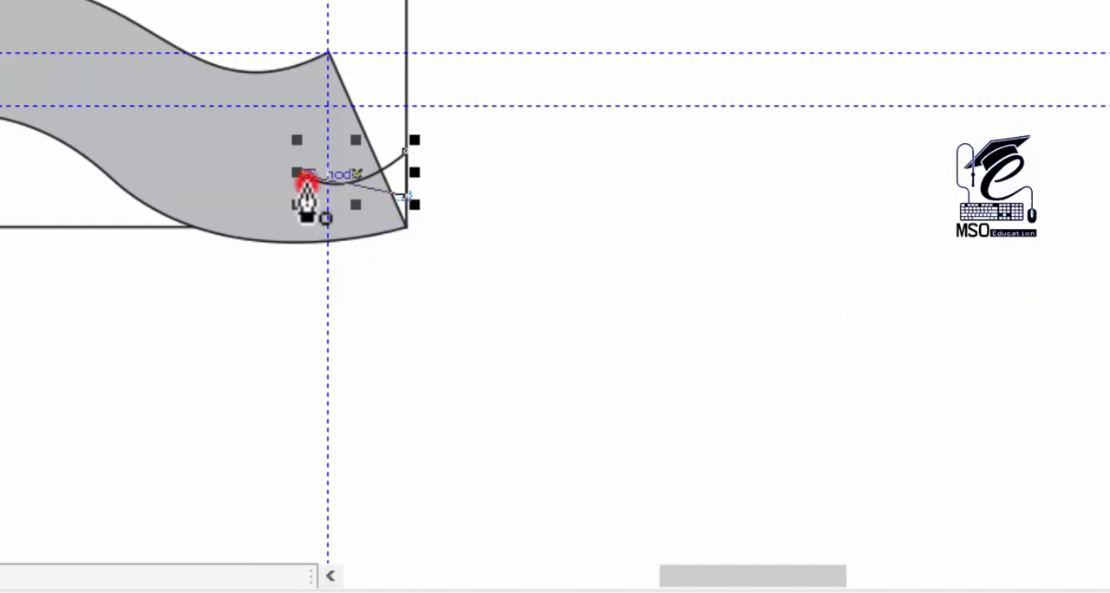
mouse_move(307, 179)
left_mouse_down()
mouse_move(290, 161)
mouse_move(300, 207)
mouse_move(349, 223)
mouse_move(338, 219)
left_mouse_up()
left_click(12, 127)
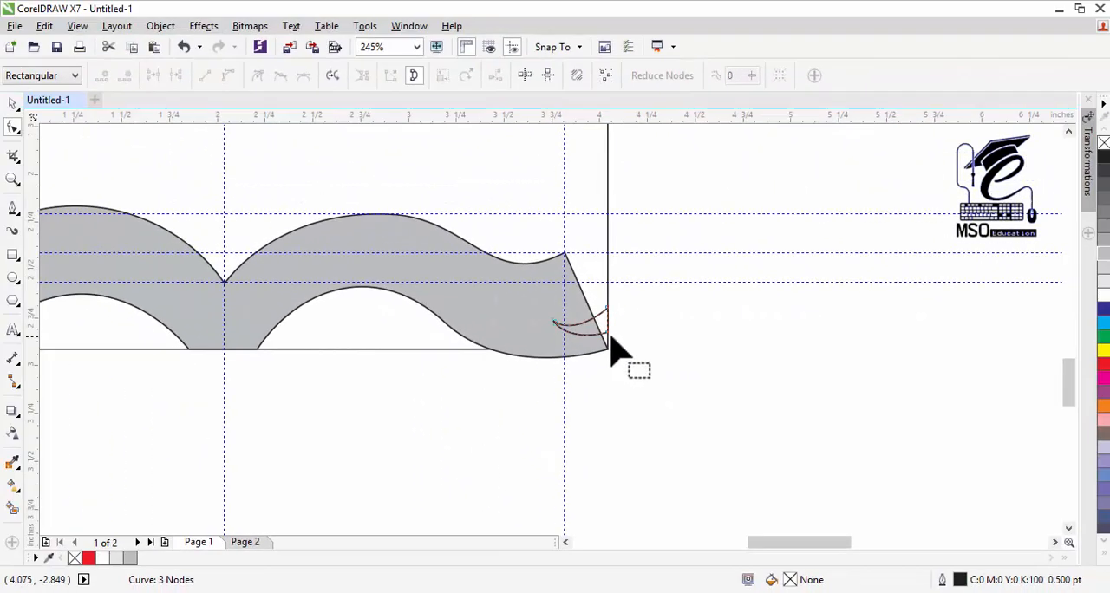
left_click(405, 197)
left_click_drag(608, 335, 612, 329)
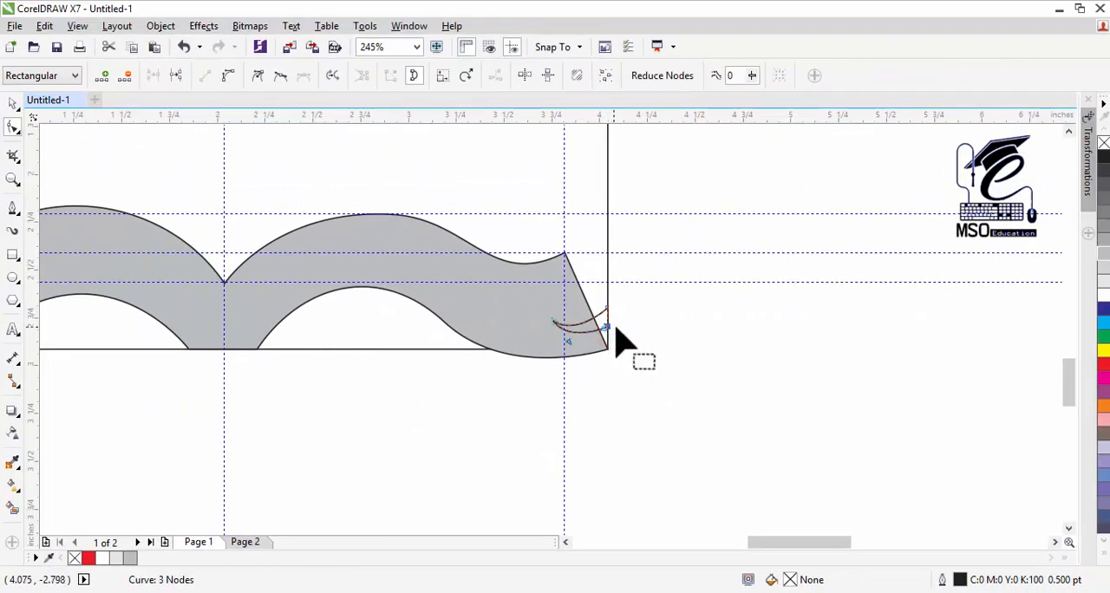
left_click(13, 104)
left_click(483, 303)
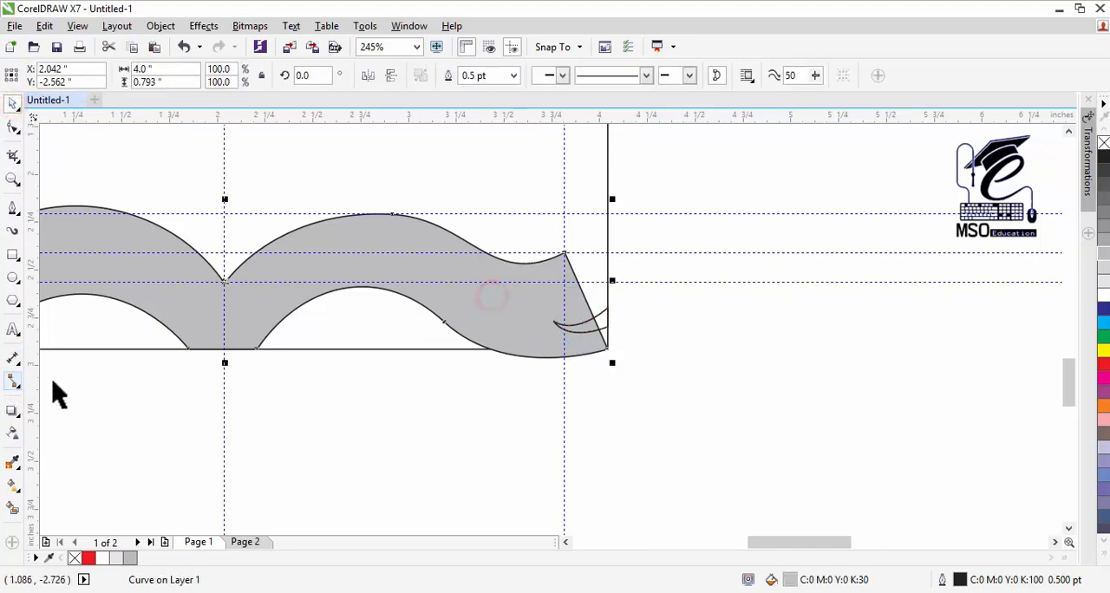
left_click(14, 509)
left_click(472, 302)
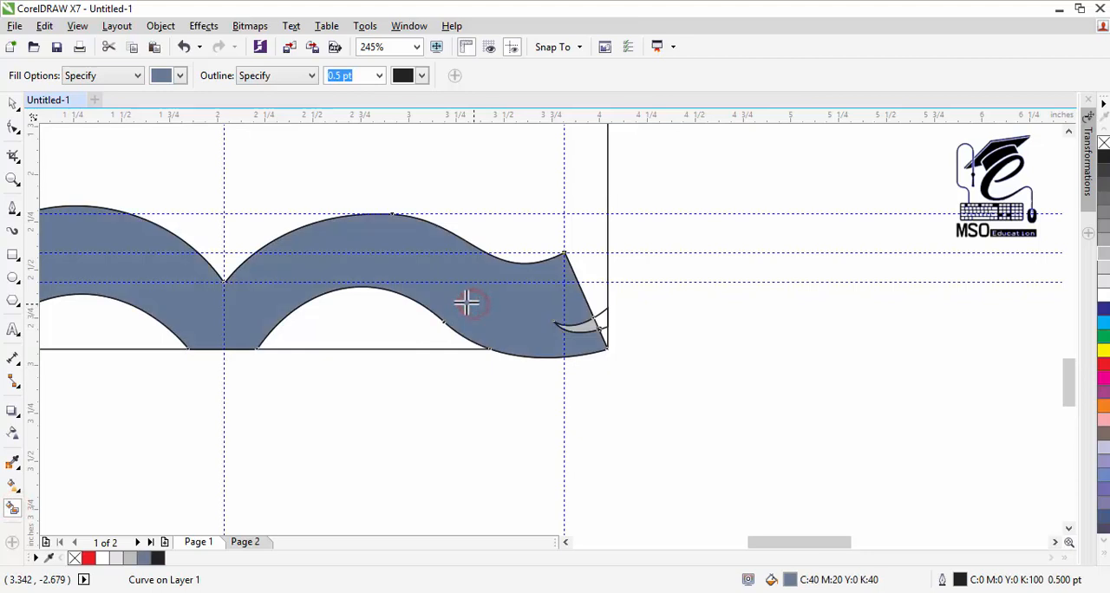
left_click(13, 104)
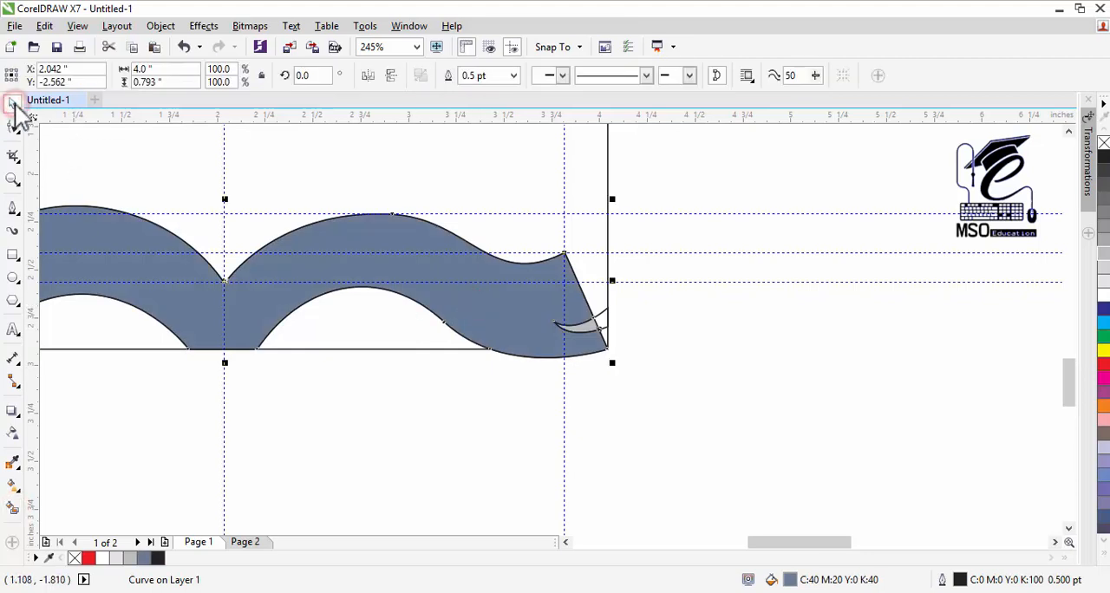
key("ctrl+z")
Step: Duplicate the wedge and align the copy to the book curve's left edge
left_click(599, 327)
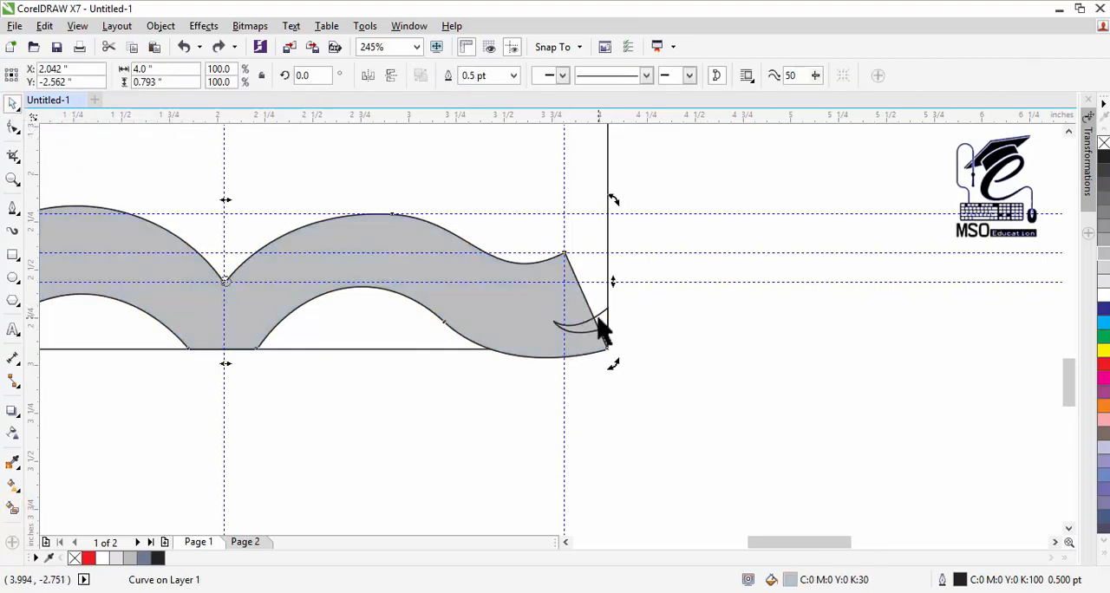
left_click(606, 319)
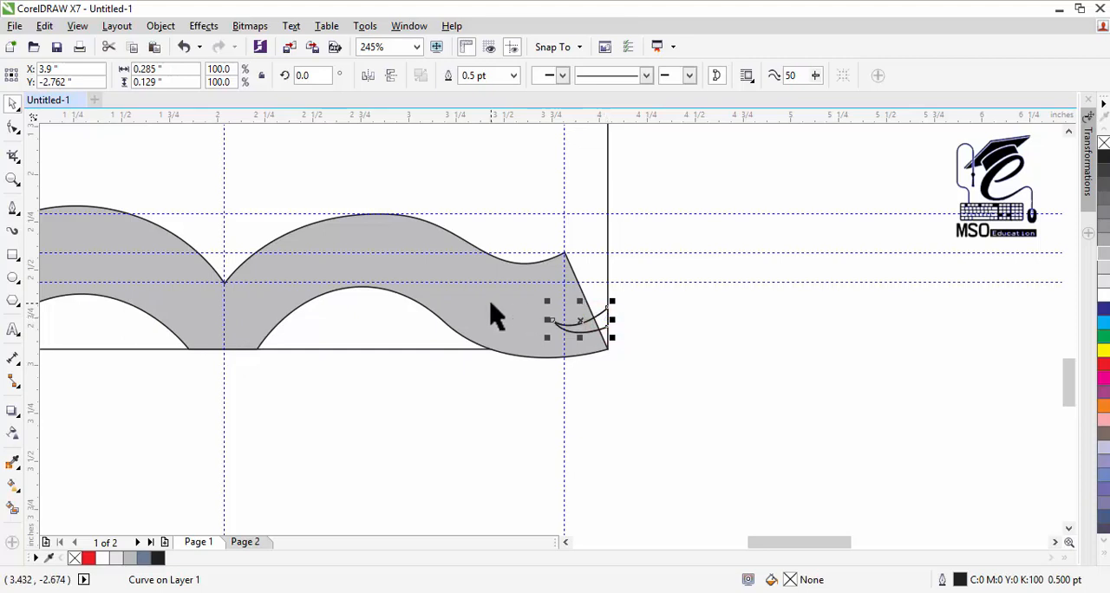
key("Left")
key("Left")
key("Left")
key("Left")
key("Left")
key("Left")
key("Left")
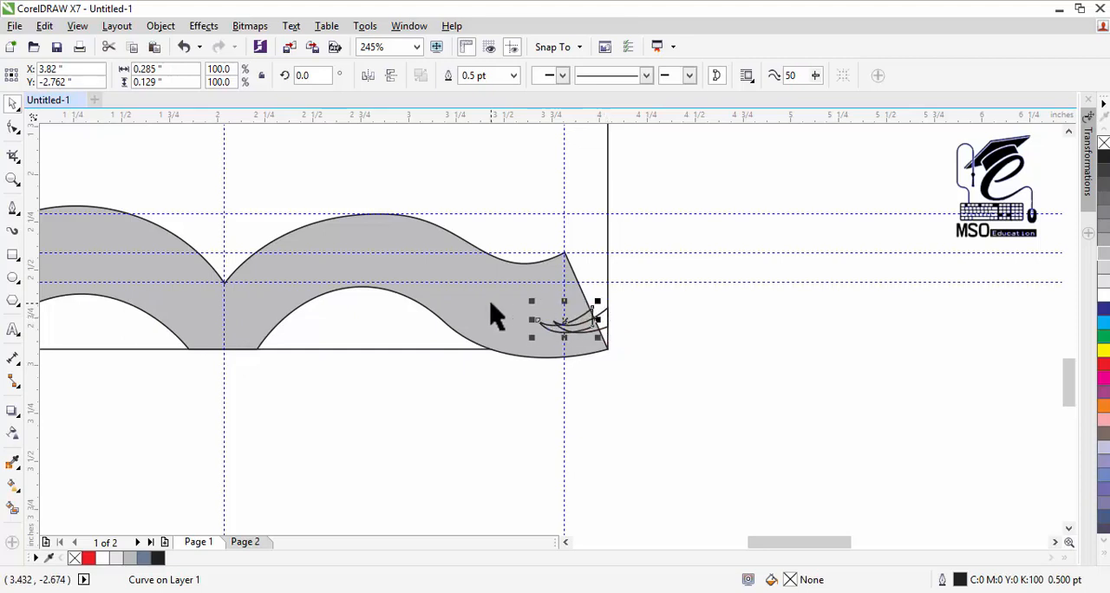
left_click(443, 302, "shift")
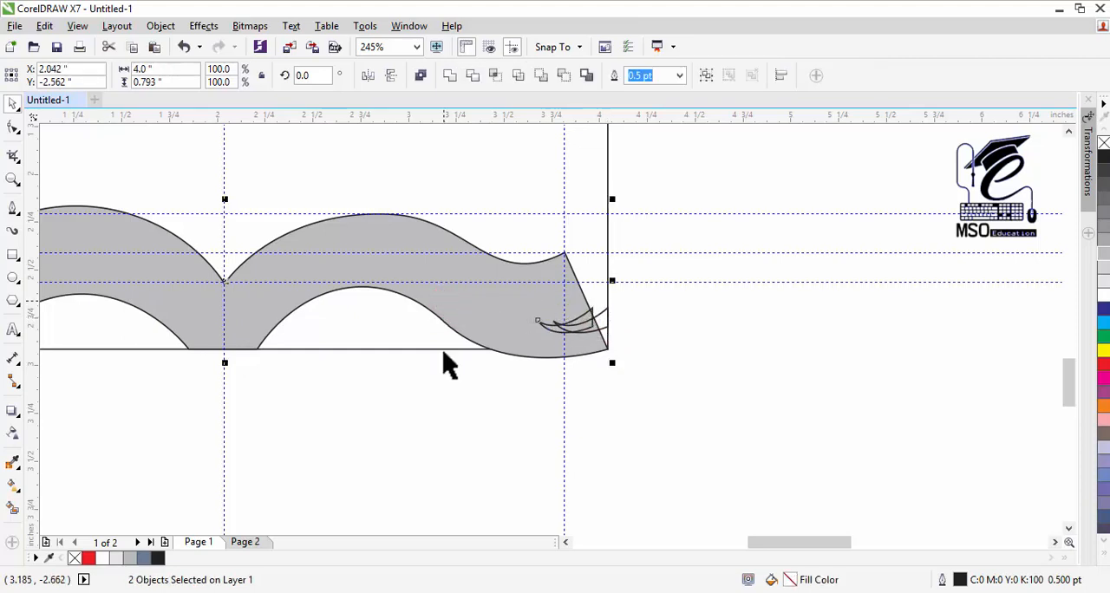
left_click(568, 542)
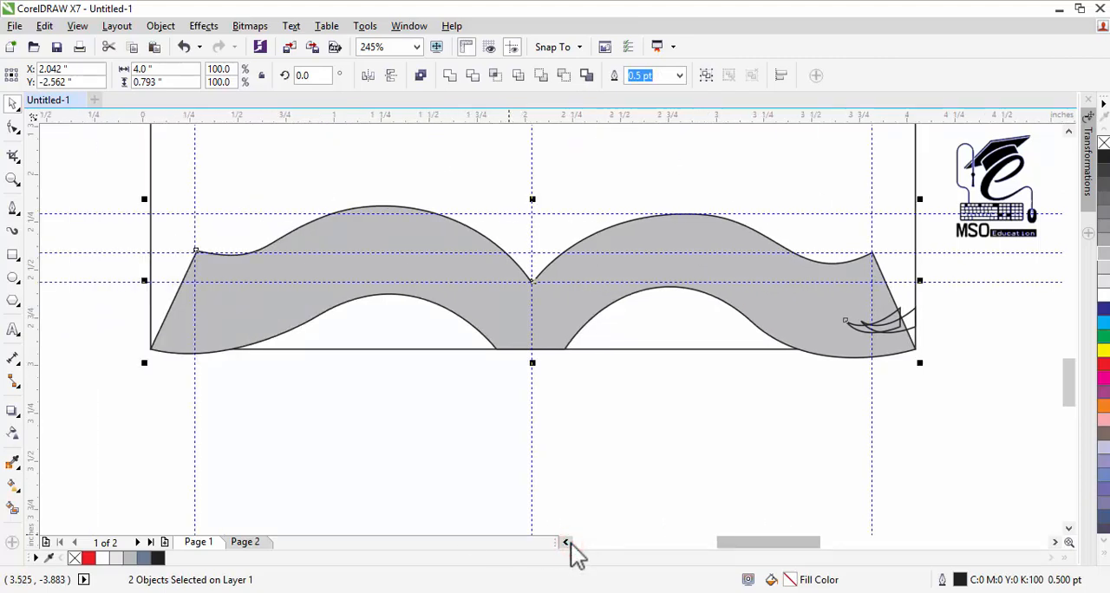
key("l")
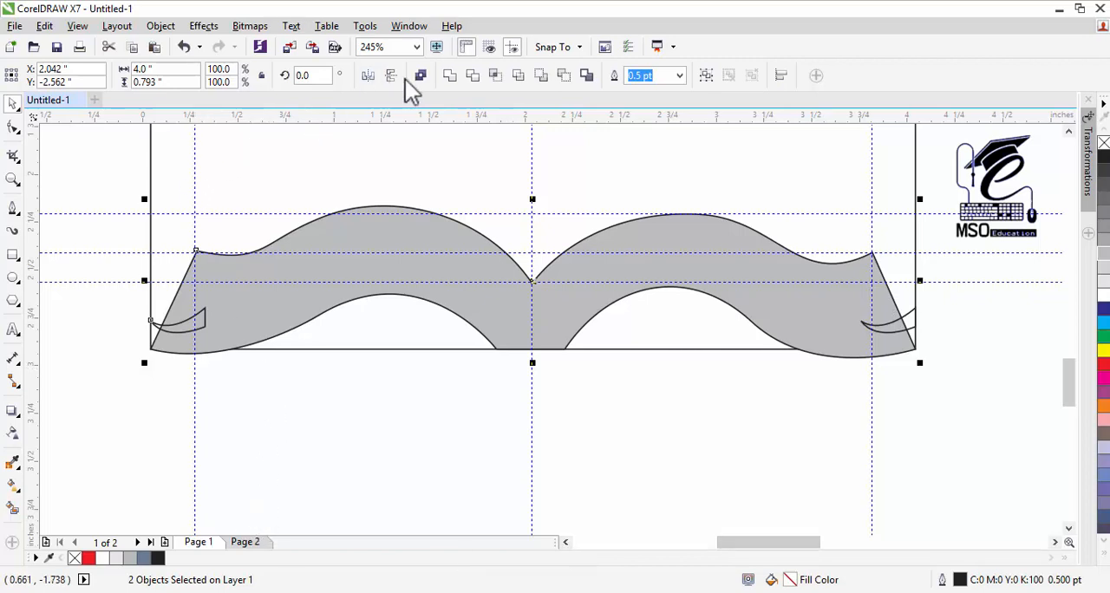
Step: Mirror the wedge copy at the book's left edge horizontally so its tip points inward
left_click(202, 409)
left_click(206, 324)
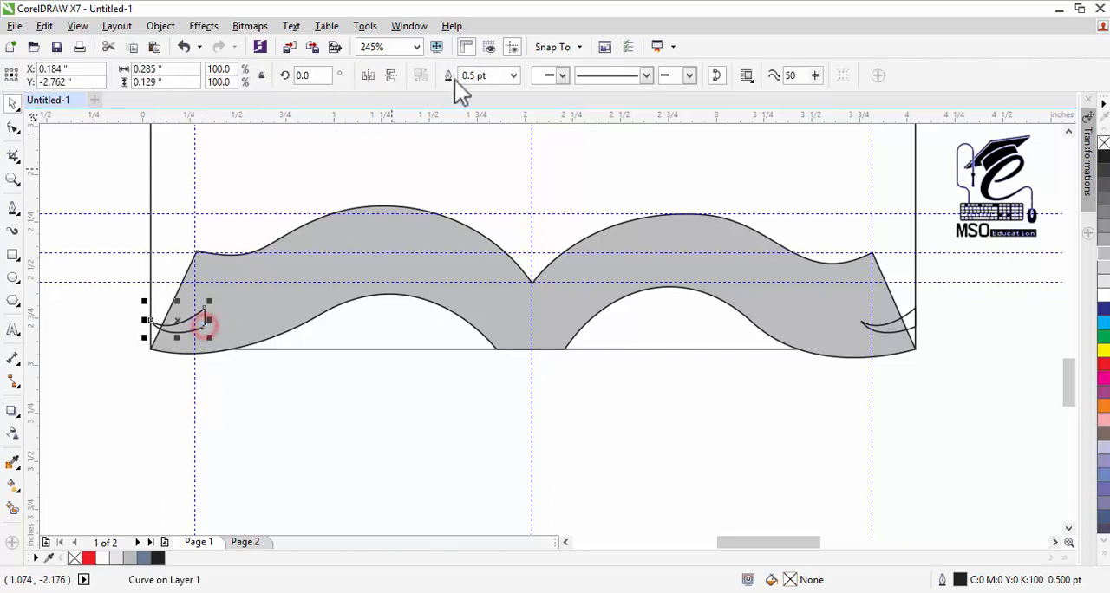
left_click(371, 77)
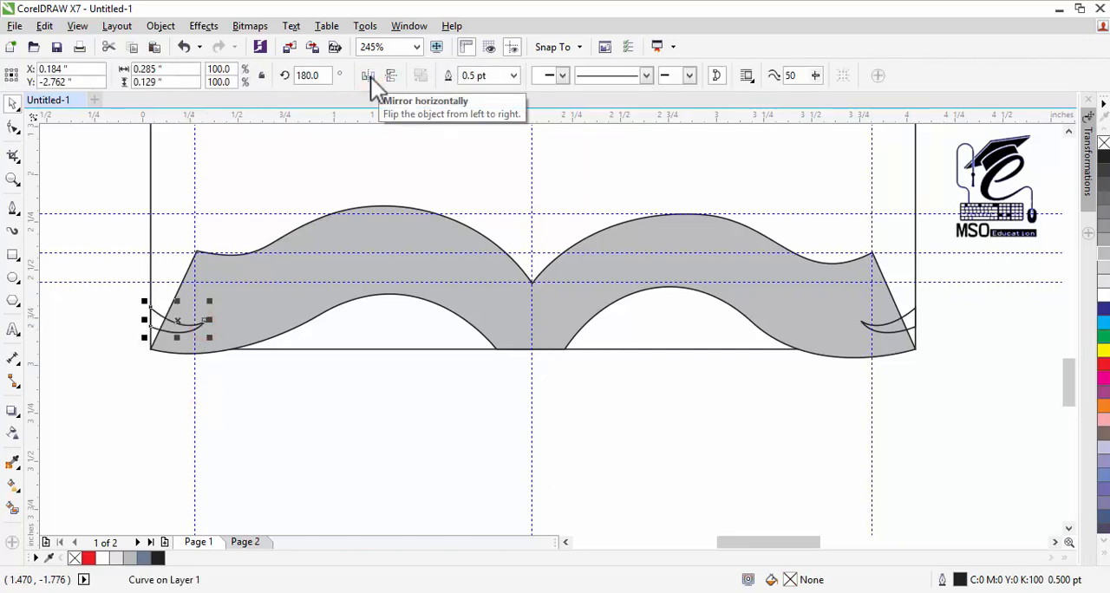
Step: Smart-fill the book area outside both wedges with C:40 M:20 Y:0 K:40 and move the new notched shape below the original
left_click(13, 507)
left_click(282, 263)
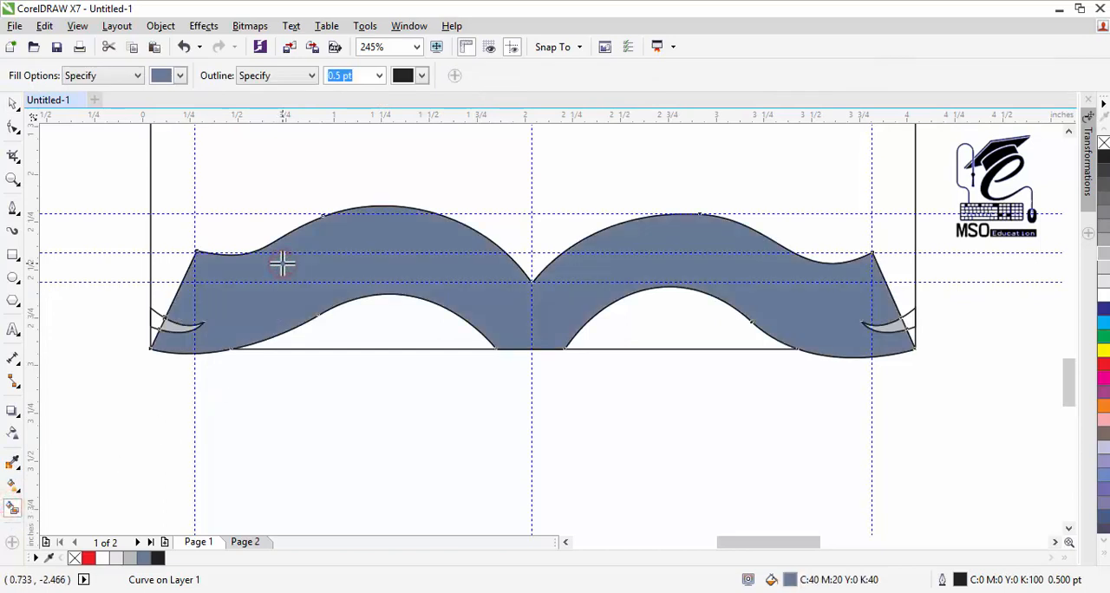
left_click(13, 104)
left_click_drag(386, 236, 373, 416)
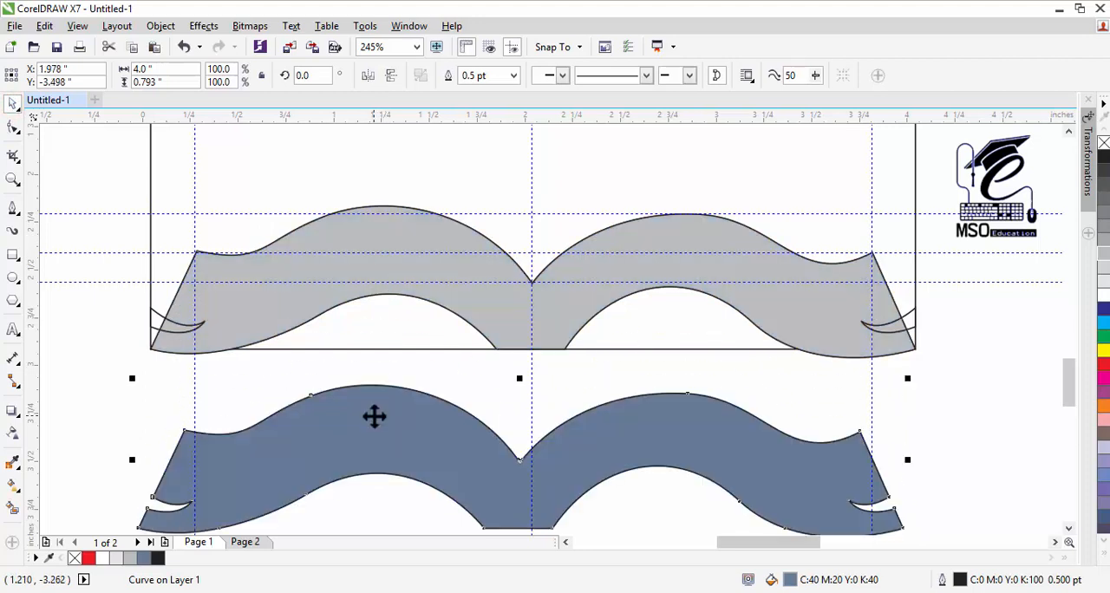
Step: Delete the original grey book curve and both wedge curves
left_click(748, 291)
key("Delete")
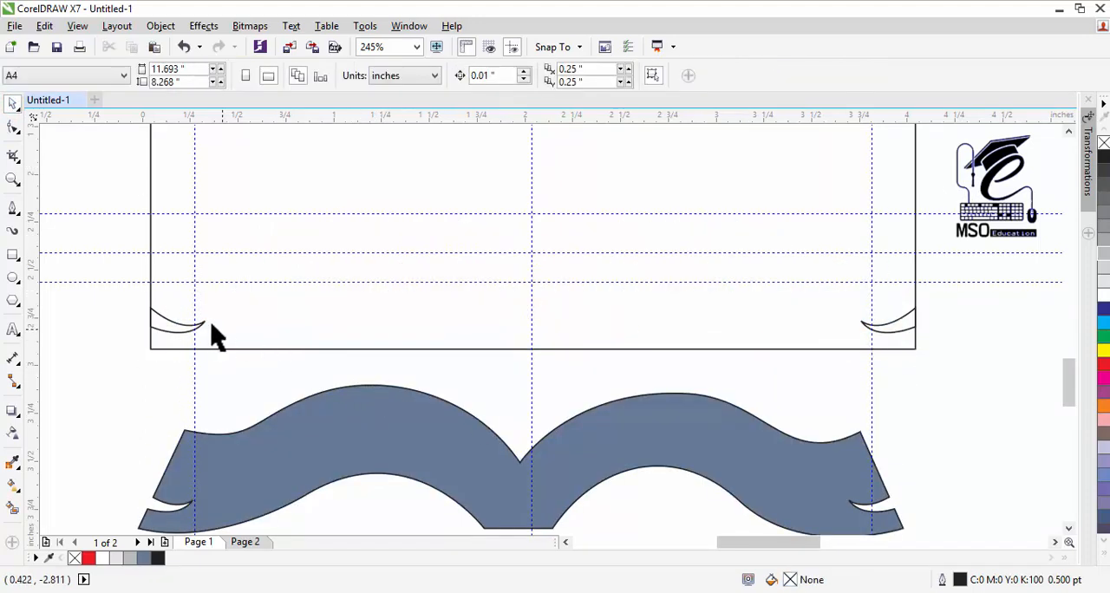
left_click(199, 322)
key("Delete")
left_click(890, 329)
key("Delete")
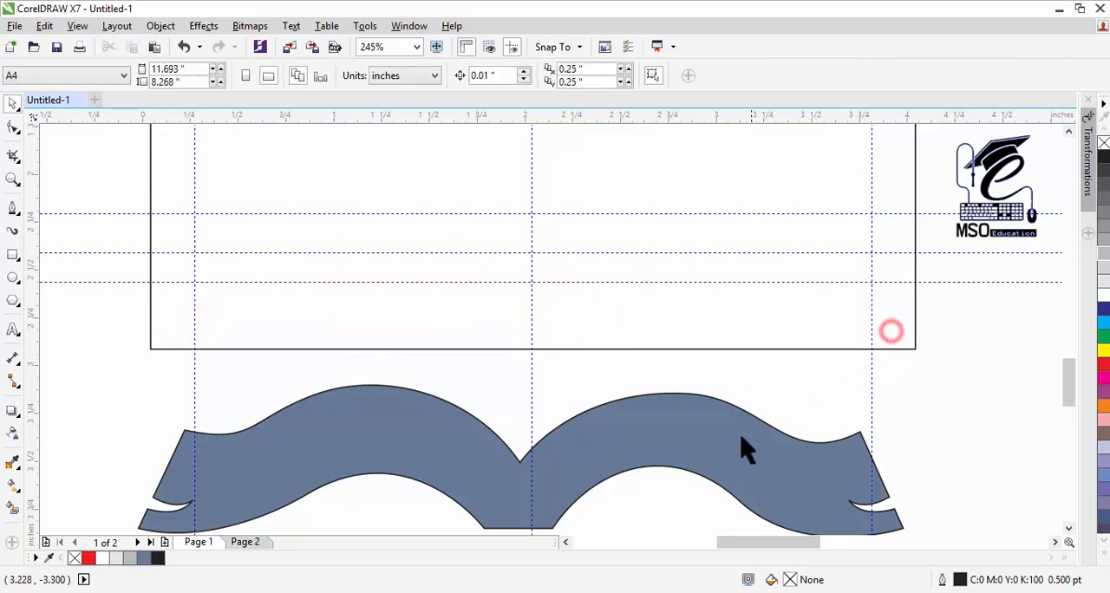
Step: Move the notched blue-grey book shape back up onto the rectangle's bottom edge, aligned with the guidelines
left_click_drag(717, 452, 728, 273)
left_click(1013, 145)
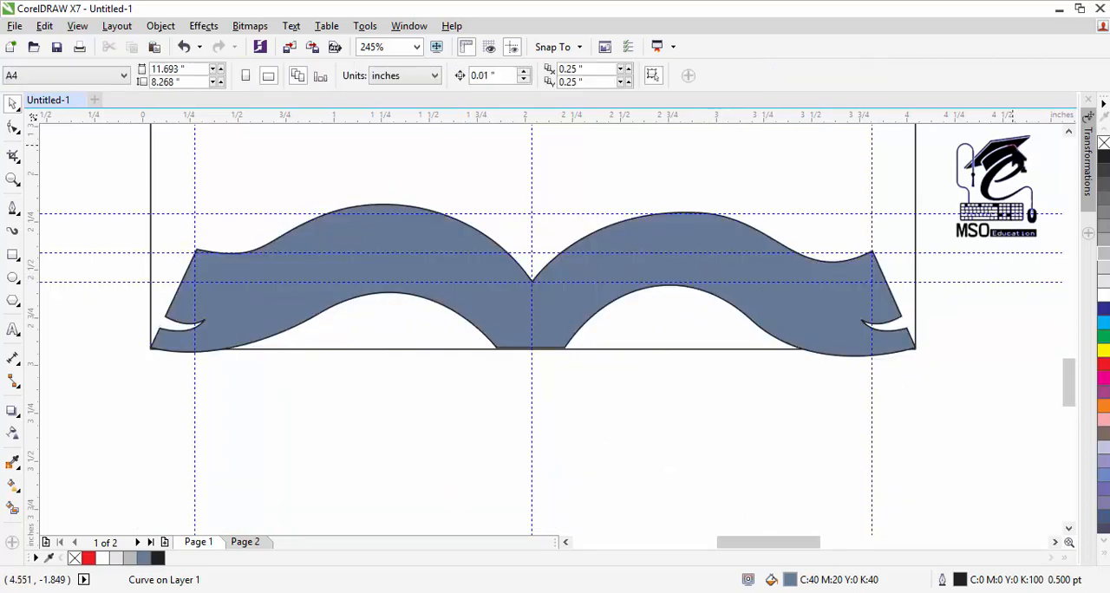
left_click(1069, 132)
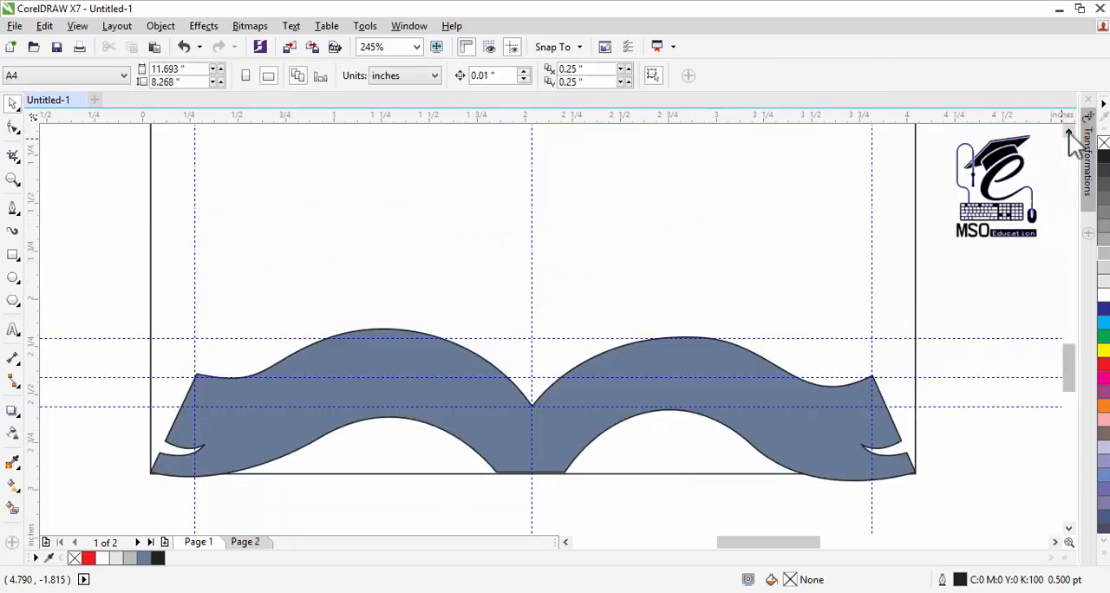
left_click(12, 181)
right_click(540, 390)
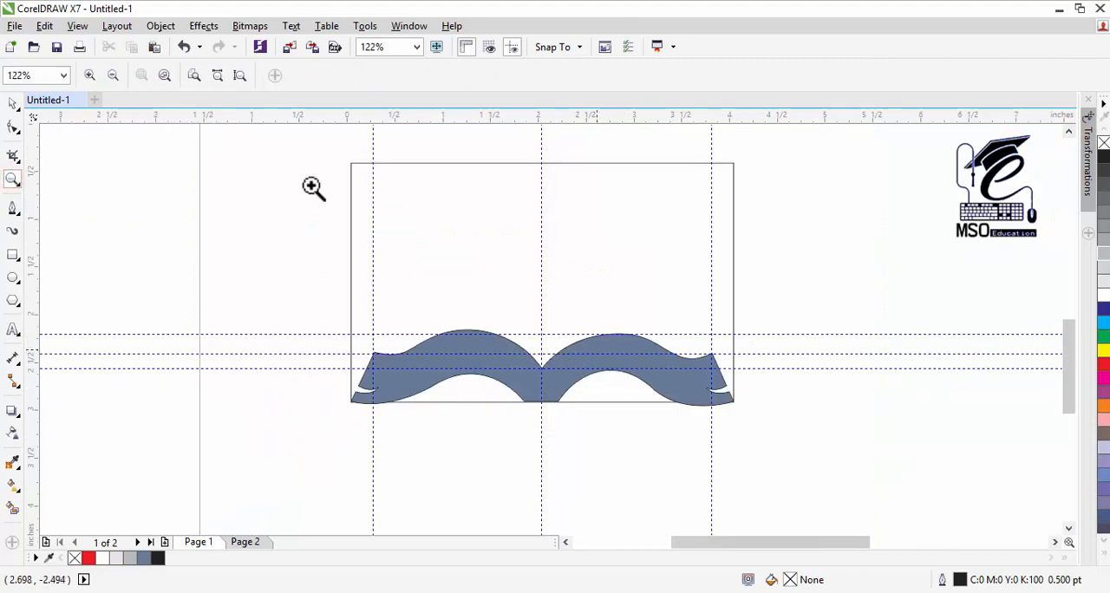
left_click(12, 103)
left_click(186, 248)
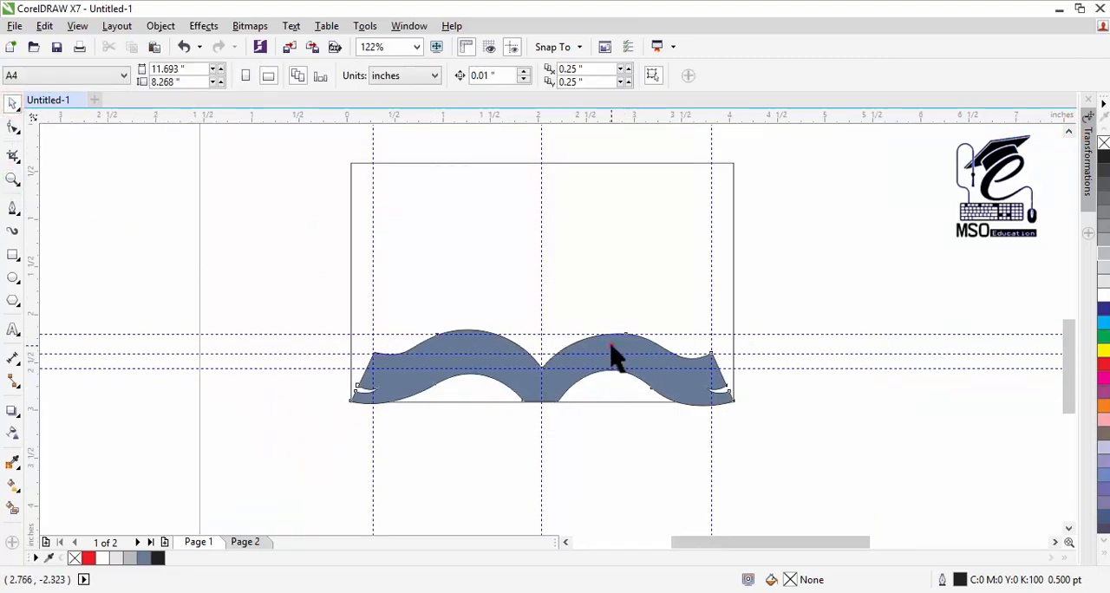
left_click(611, 346)
left_click(611, 261)
left_click(612, 343)
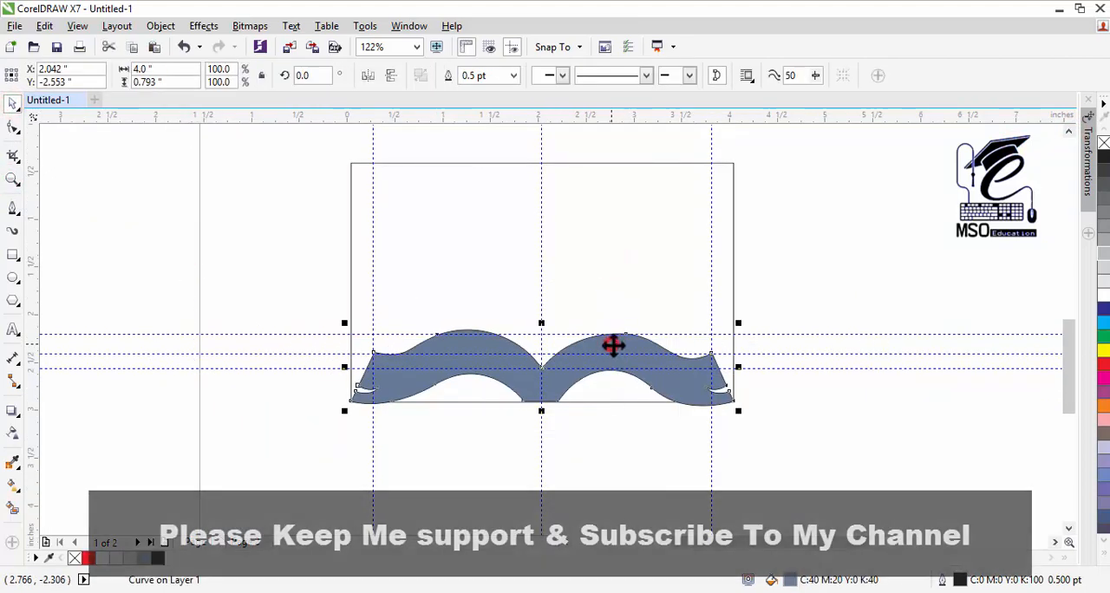
left_click(590, 255)
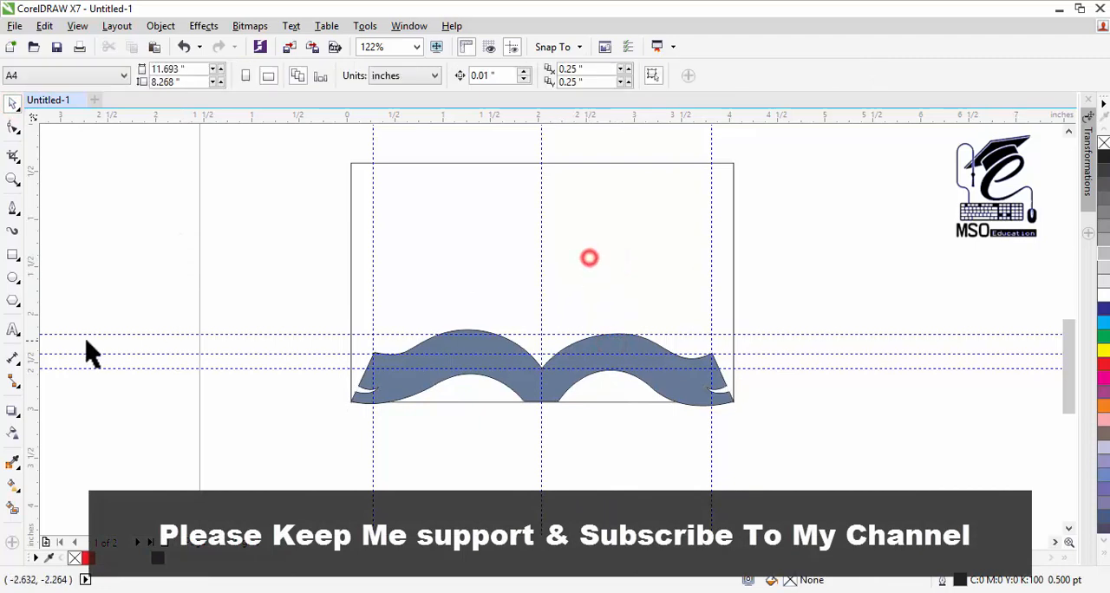
Step: Draw a circle about 3.08 inches in diameter over the centre and right part of the book with the Ellipse tool
left_click(13, 278)
left_click_drag(430, 240, 676, 476)
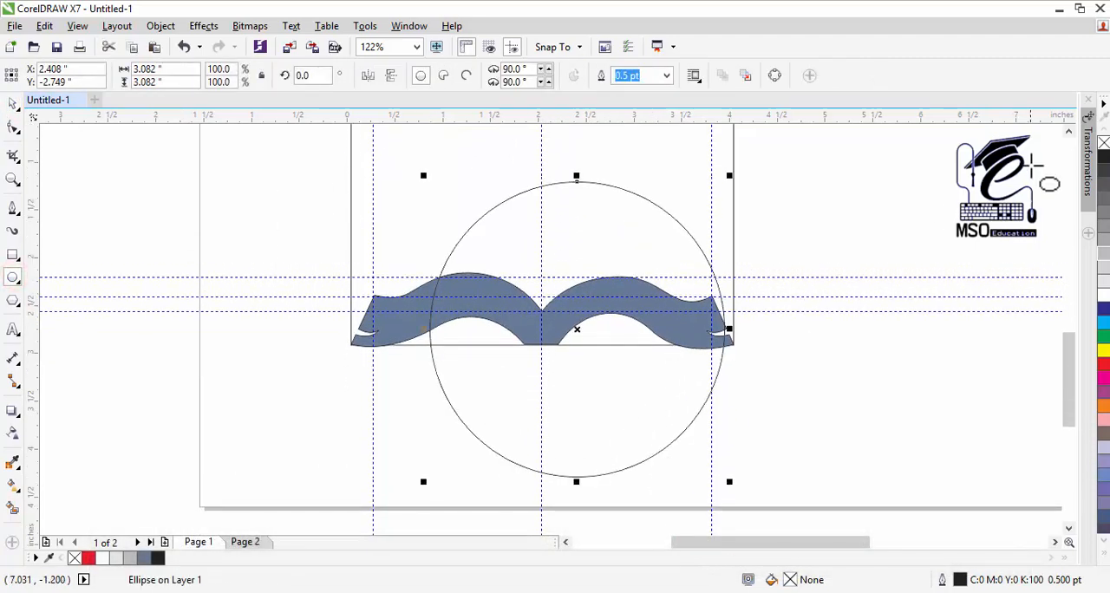
Step: Move the circle onto the vertical centre guideline and align it horizontally with the book shape
left_click(1068, 131)
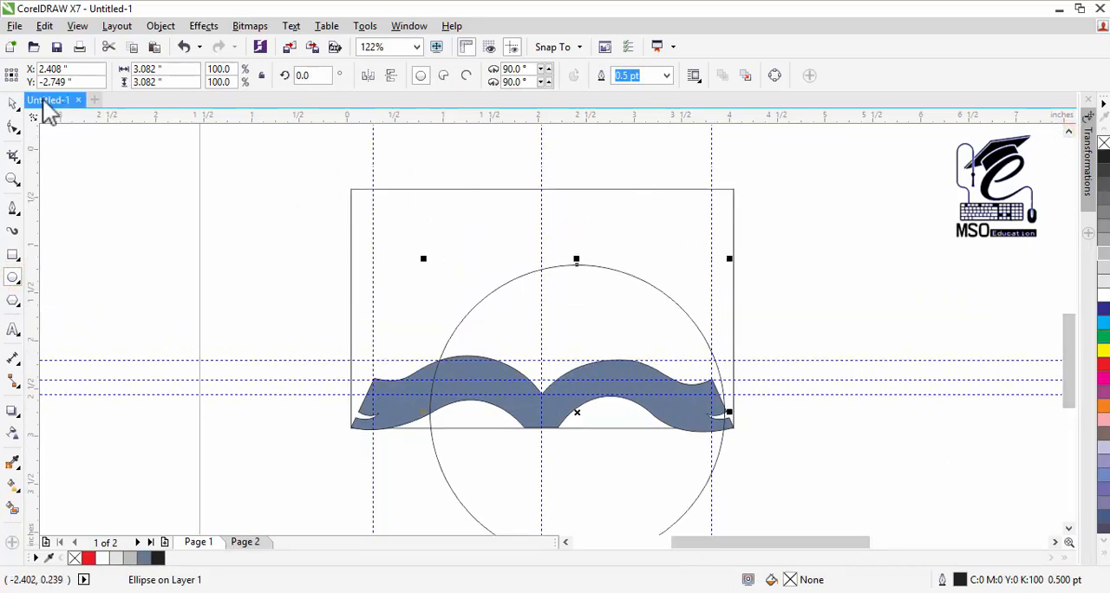
left_click(12, 105)
left_click(396, 191)
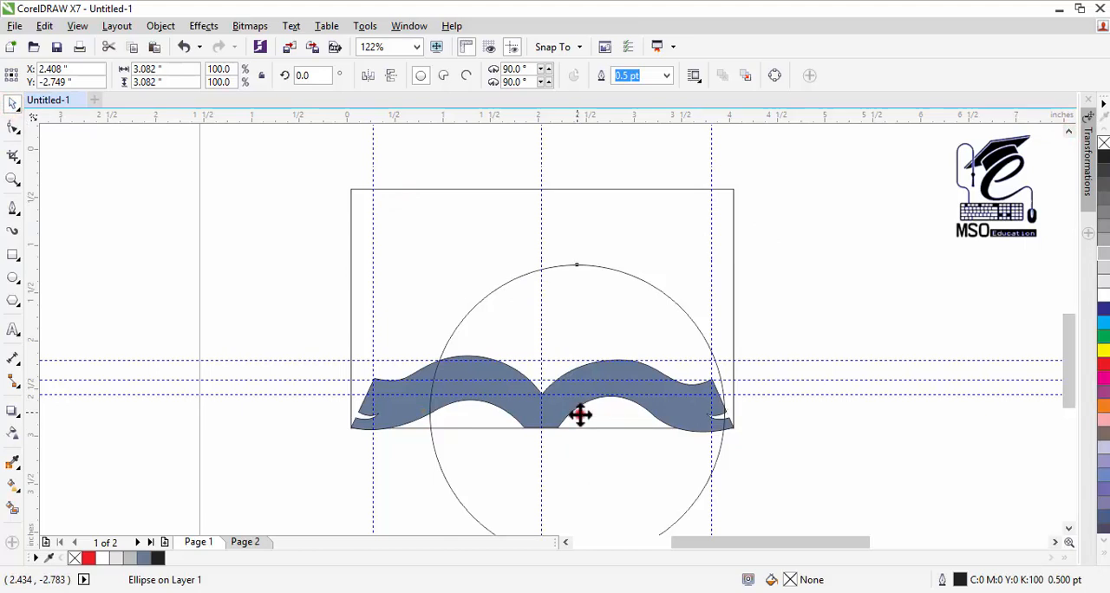
left_click_drag(580, 415, 541, 373)
left_click(379, 413, "shift")
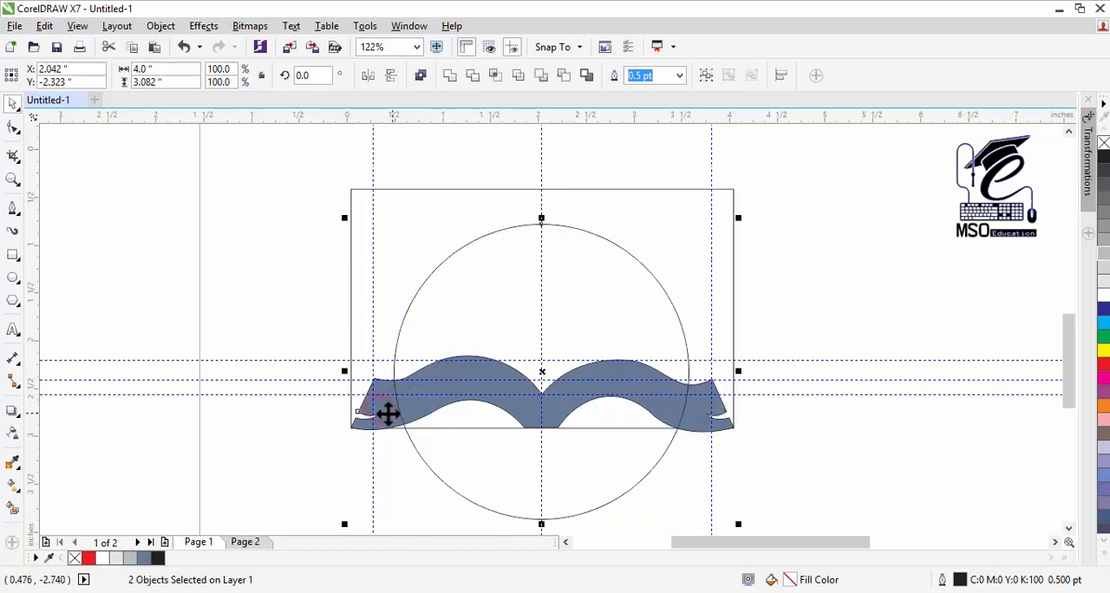
Step: Clear the guidelines from the layout and raise the circle slightly behind the book
left_click(757, 343)
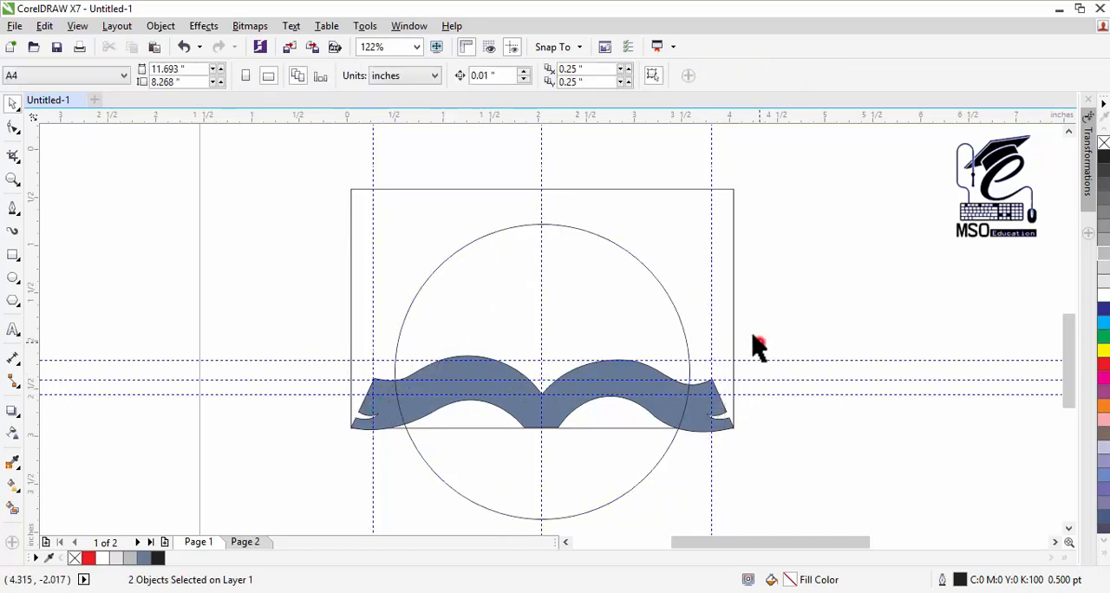
left_click(719, 362)
left_click(862, 322)
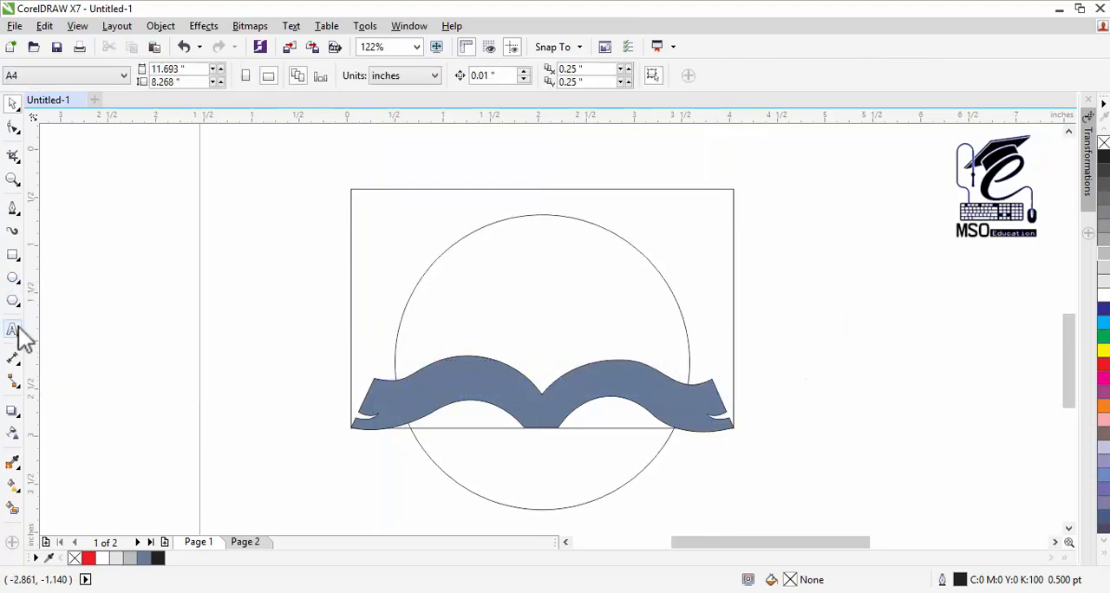
Step: Draw a 24-point star about 2.99 inches wide and move it over the centre of the book
left_click(13, 303)
left_click(39, 317)
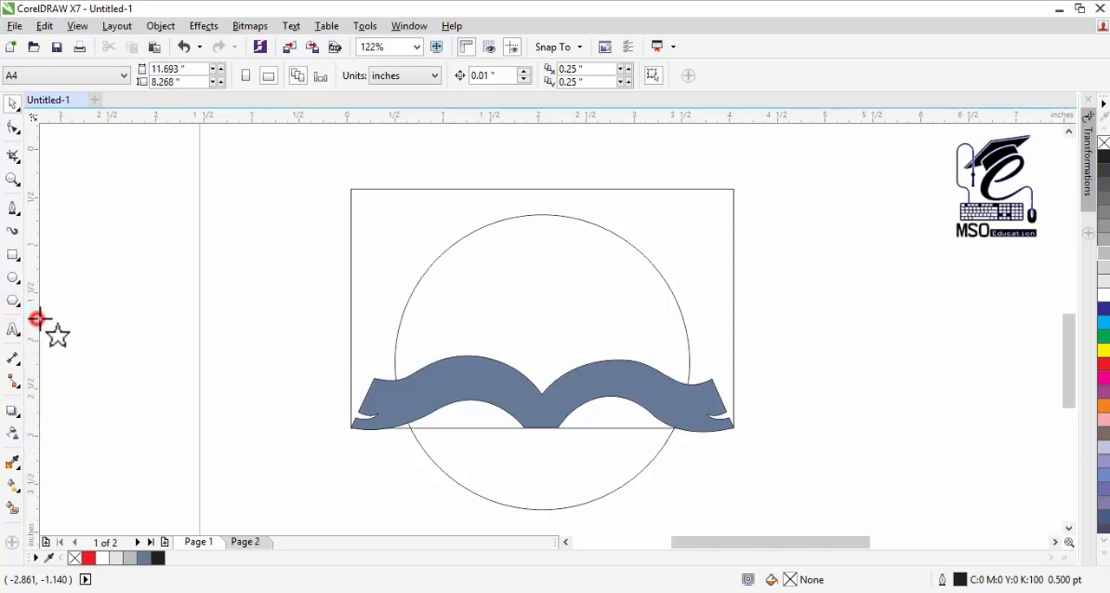
left_click(455, 72)
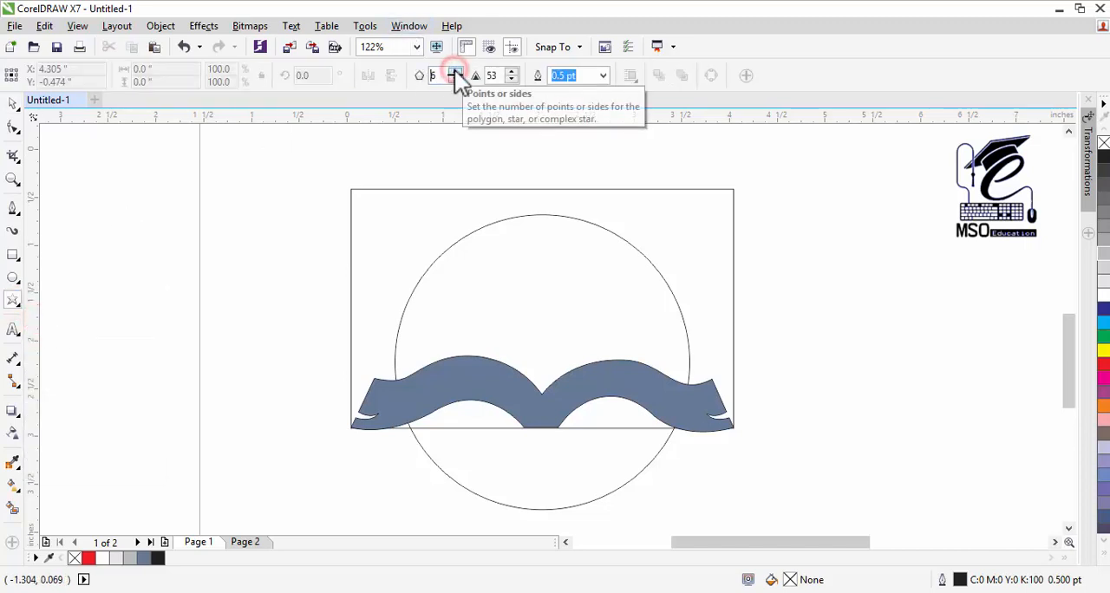
left_click(454, 70)
mouse_move(495, 274)
left_mouse_down()
mouse_move(640, 457)
mouse_move(682, 436)
mouse_move(771, 485)
mouse_move(772, 476)
left_mouse_up()
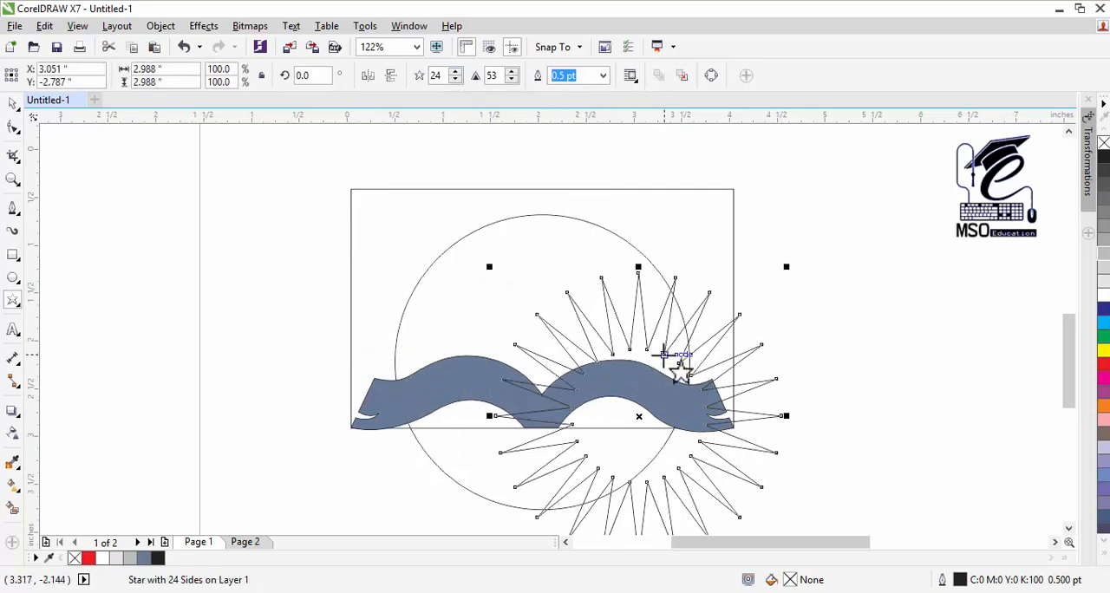
left_click(13, 103)
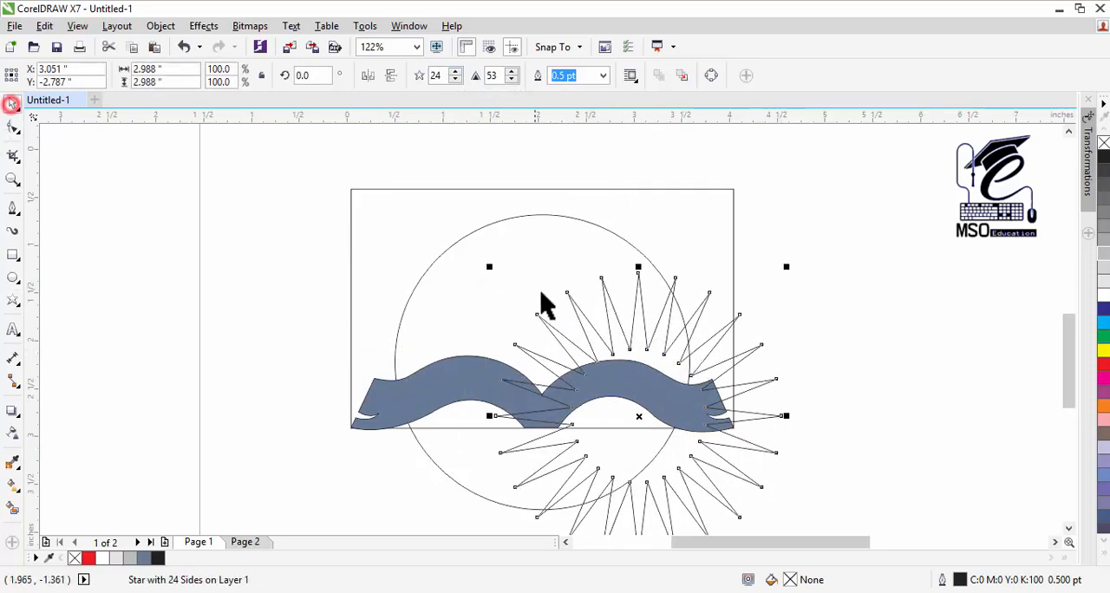
left_click_drag(589, 332, 504, 329)
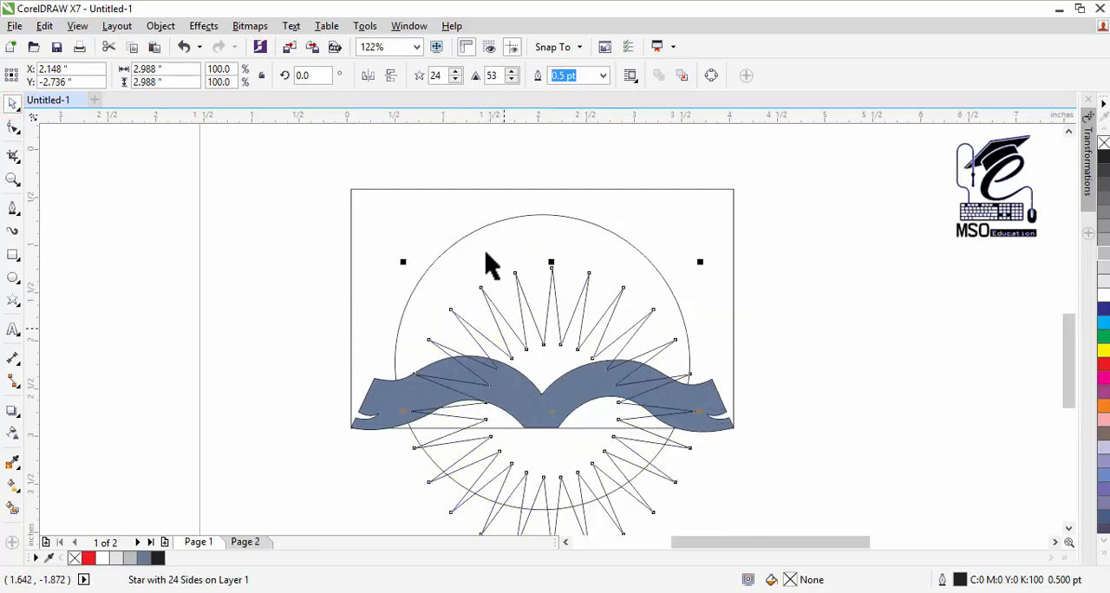
Step: Increase the star to 33 points and pull its inner nodes outward to a sharpness of 36
left_click(456, 73)
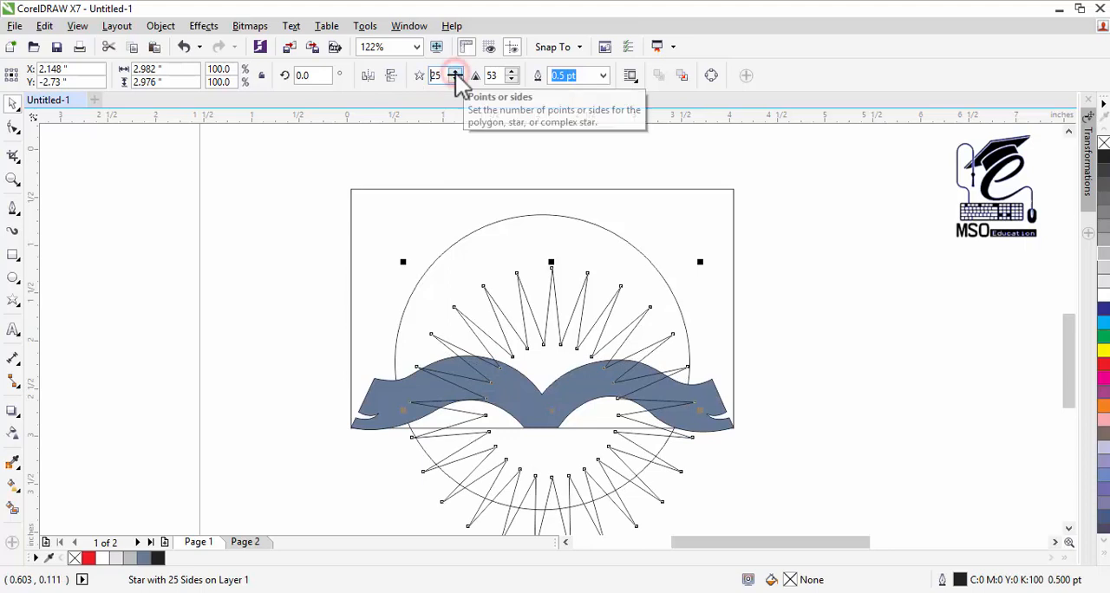
left_click(456, 73)
left_click(456, 73)
left_click(456, 72)
left_click(455, 73)
left_click(456, 73)
left_click(455, 73)
left_click(455, 74)
left_click(455, 74)
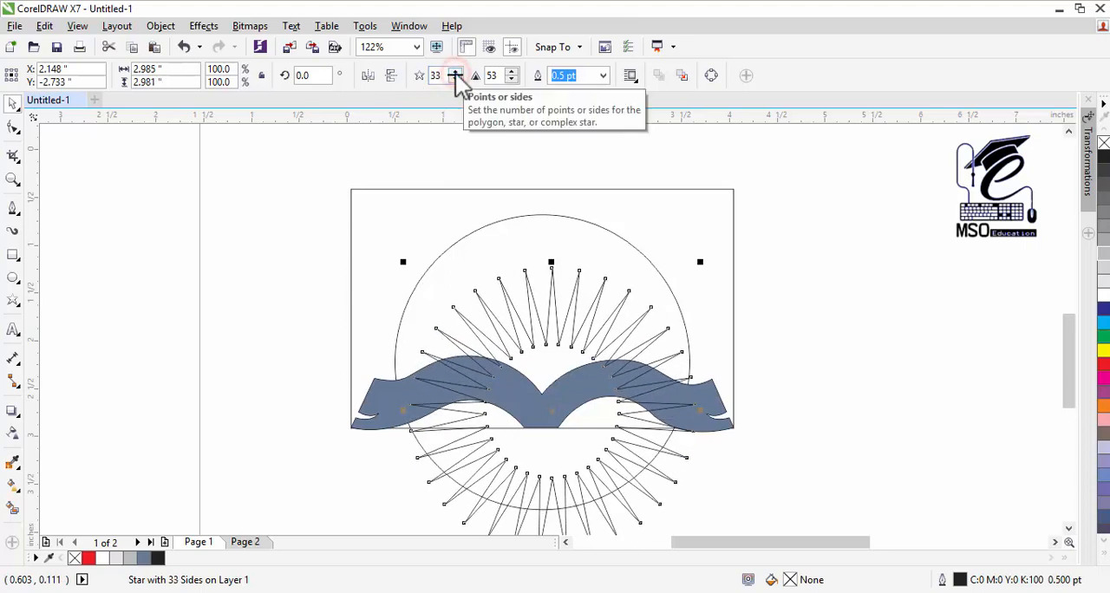
left_click(13, 128)
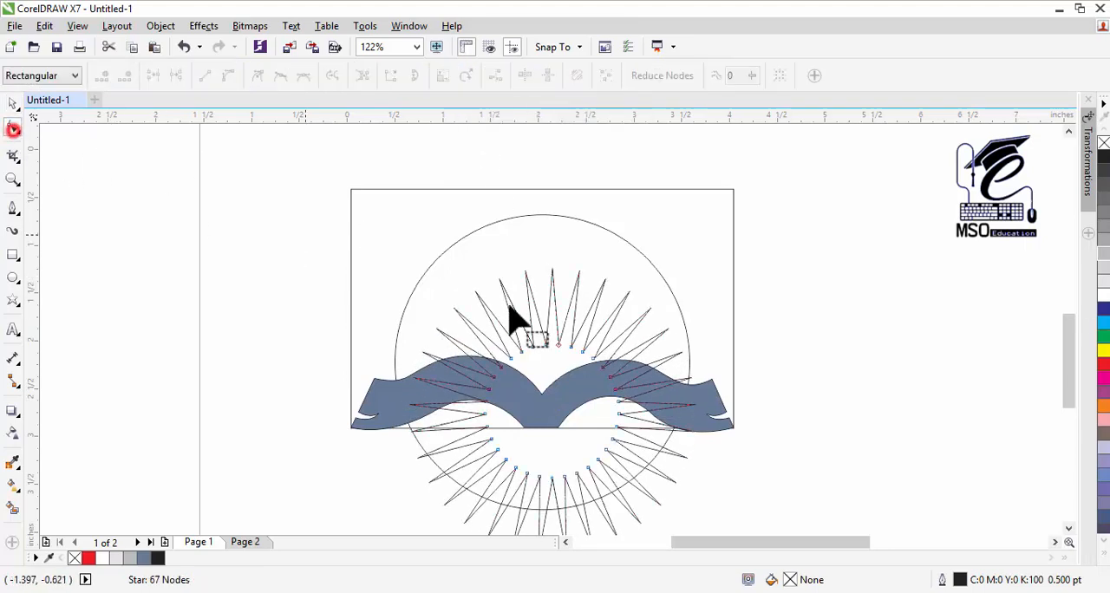
left_click_drag(530, 343, 526, 326)
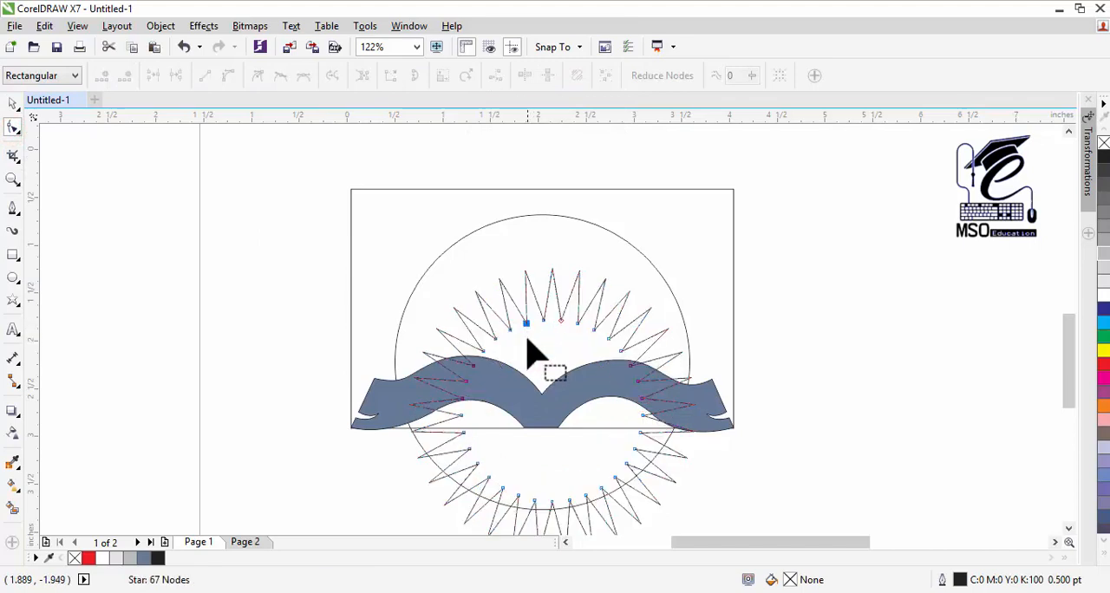
left_click(13, 103)
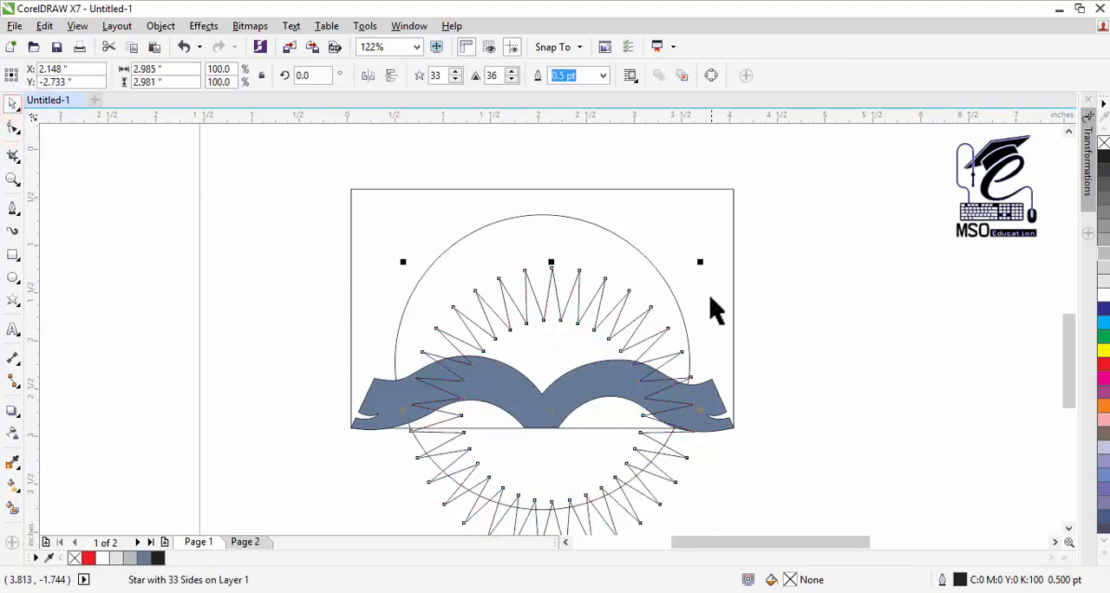
Step: Shrink the star to about 2.39 inches, with 24 points and sharpness 51, centred inside the circle
left_click_drag(700, 264, 671, 289)
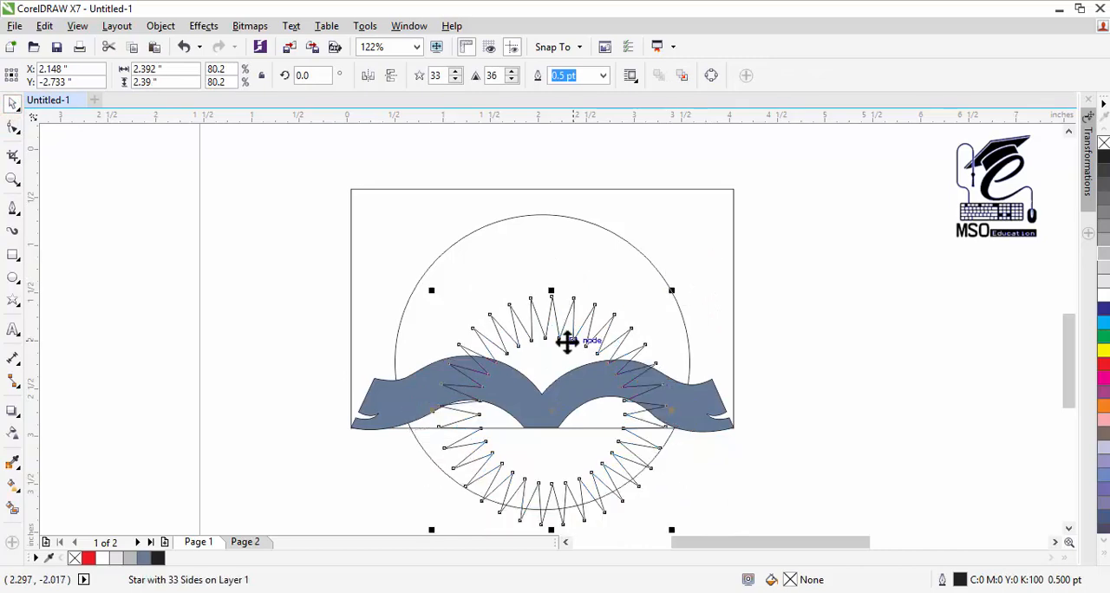
left_click_drag(568, 341, 562, 307)
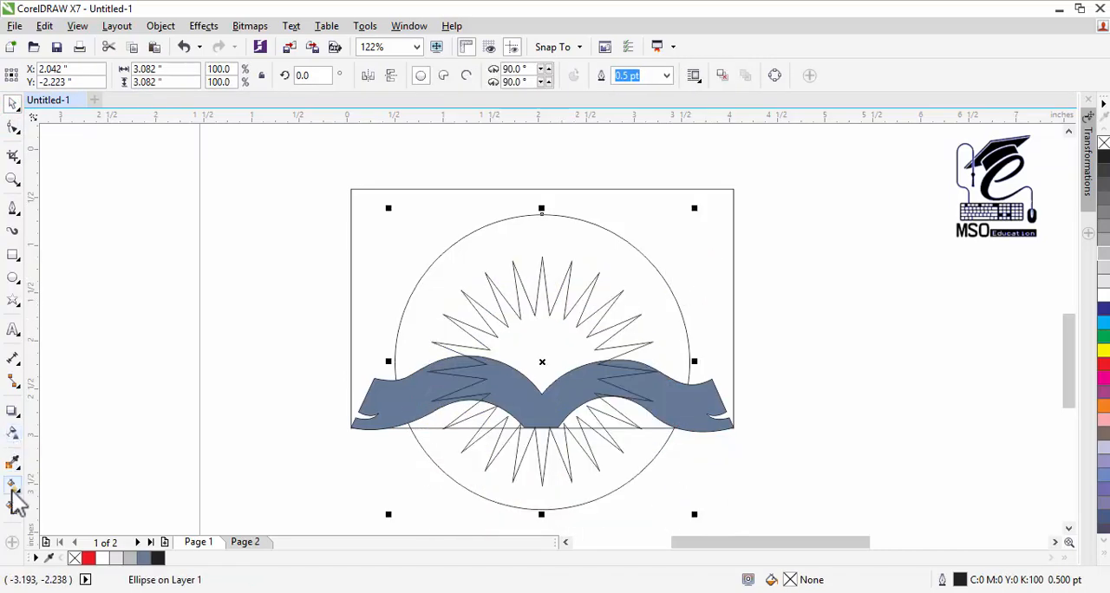
Step: Smart-fill the circle area around the star above the book with C:40 M:20 Y:0 K:40 and move the new shape off to the right
left_click(12, 508)
left_click(431, 271)
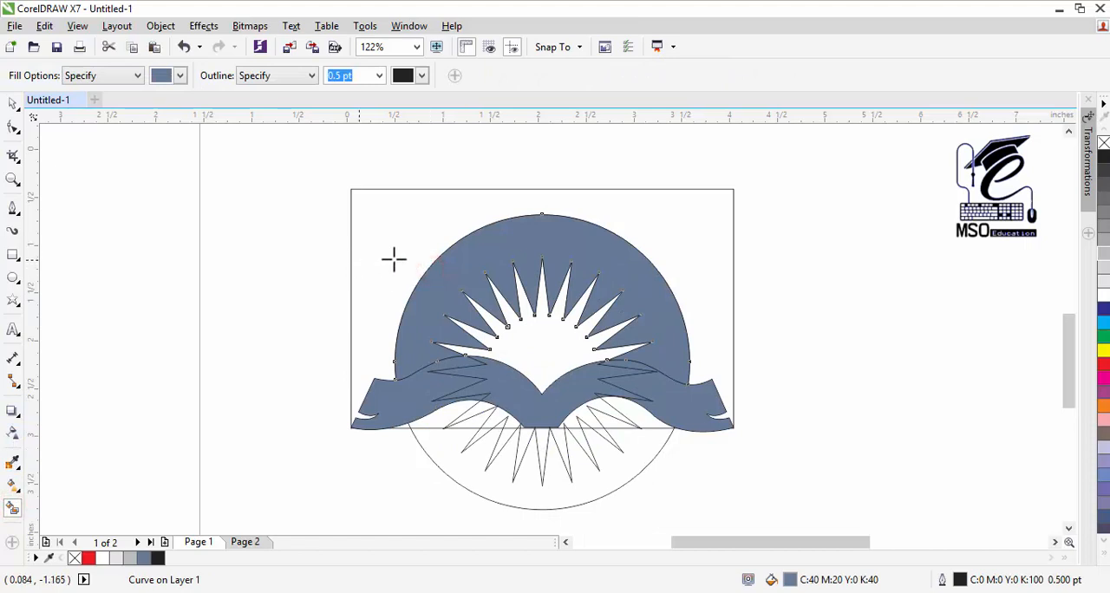
left_click(10, 104)
left_click_drag(617, 266, 925, 230)
Step: Move the original star and circle outlines together off to the left of the logo
left_click(580, 302)
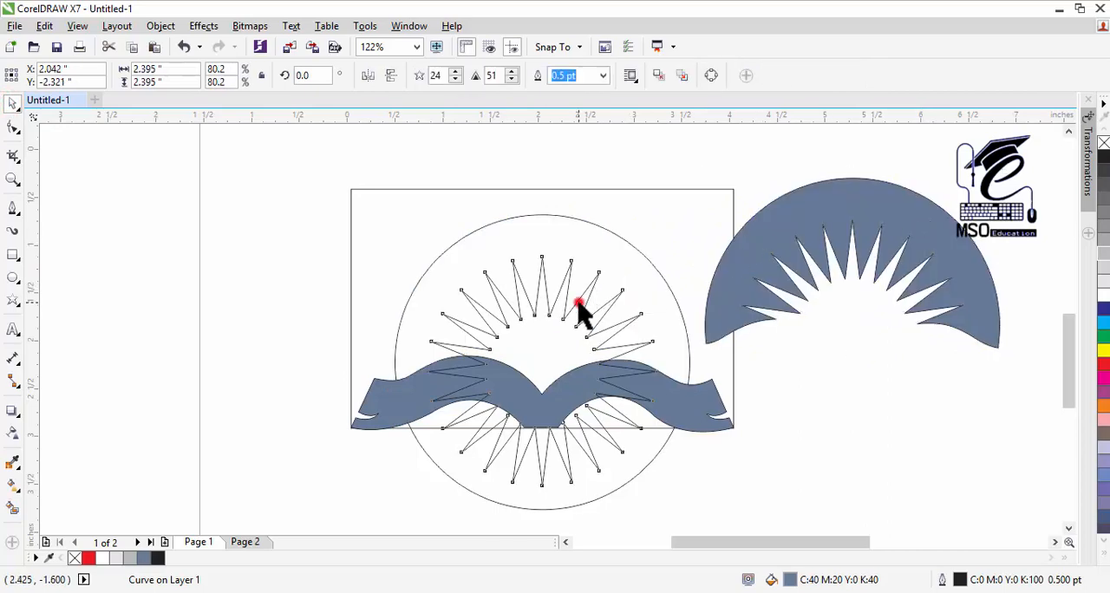
left_click(613, 253, "shift")
left_click(635, 247, "shift")
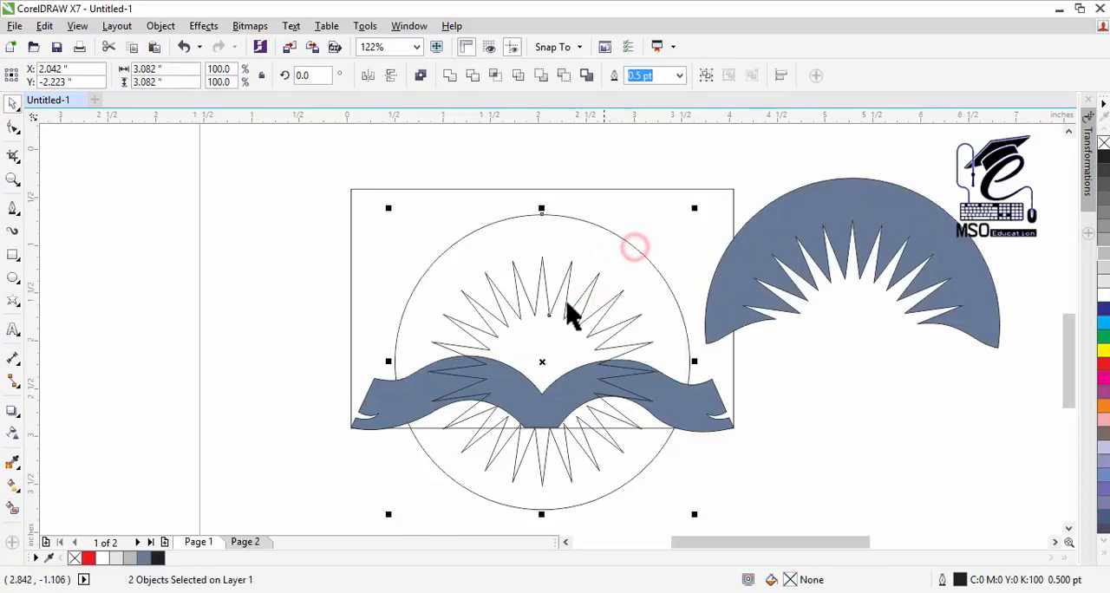
left_click_drag(595, 332, 156, 335)
Step: Place the filled sunburst arch back above the book and nudge it down until only a thin gap separates them
left_click_drag(884, 241, 574, 280)
key("Down")
key("Down")
key("Down")
key("Down")
key("Down")
key("Down")
key("Down")
key("Down")
key("Down")
key("Down")
key("Down")
key("Down")
key("Down")
key("Down")
key("Down")
key("Down")
key("Down")
key("Down")
key("Down")
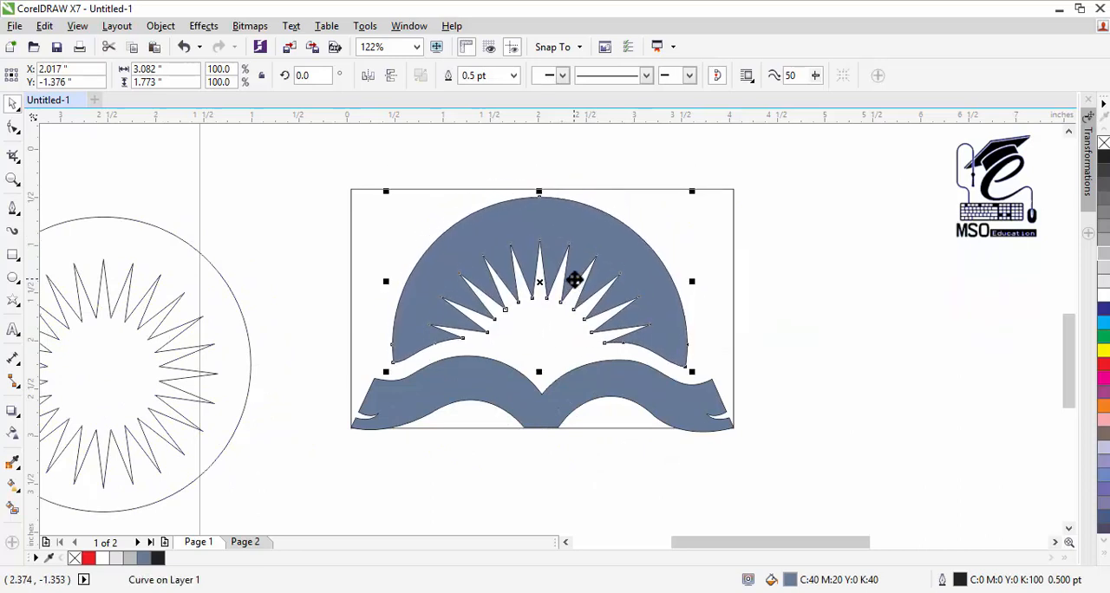
key("Down")
key("Down")
key("Down")
key("Down")
key("Down")
key("Down")
key("Down")
key("Down")
key("Down")
key("Down")
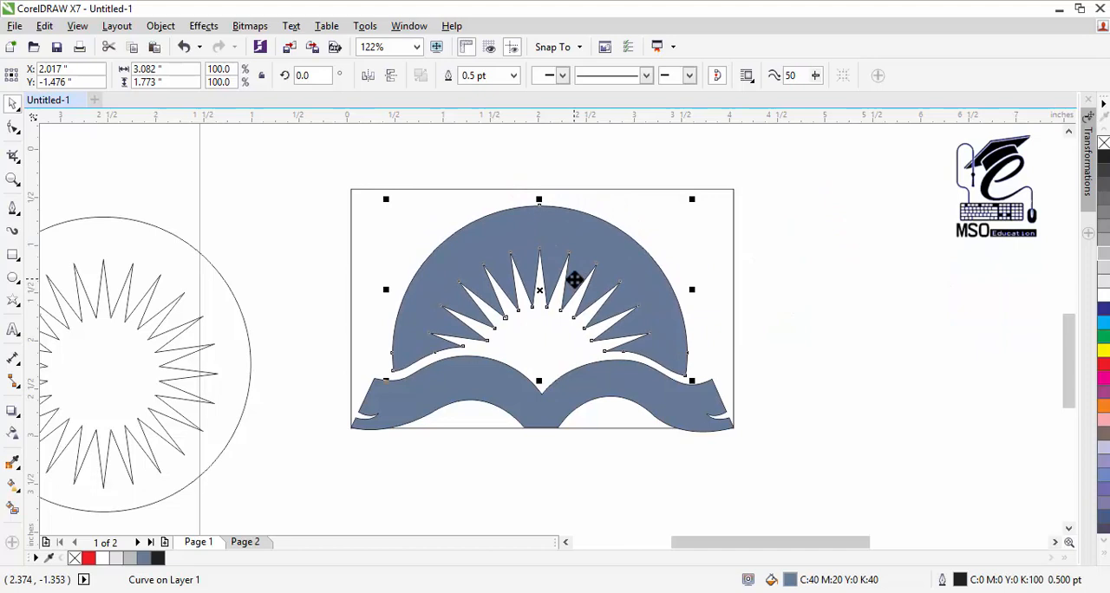
Step: Centre the sunburst arch horizontally on the book and remove the outlines from both shapes
left_click(714, 396, "shift")
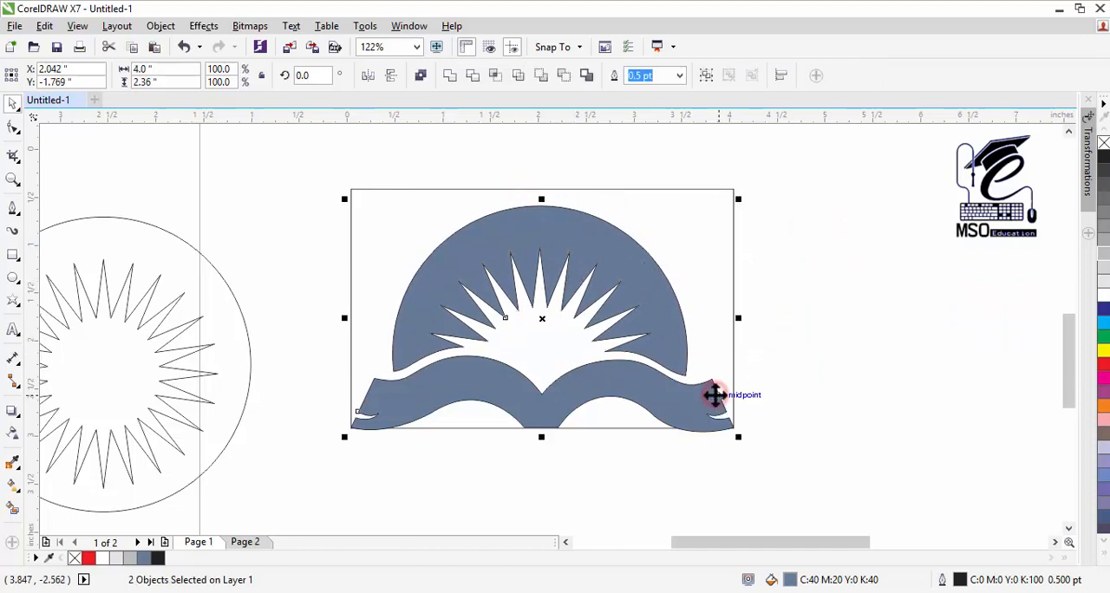
left_click(810, 387)
left_click(646, 297)
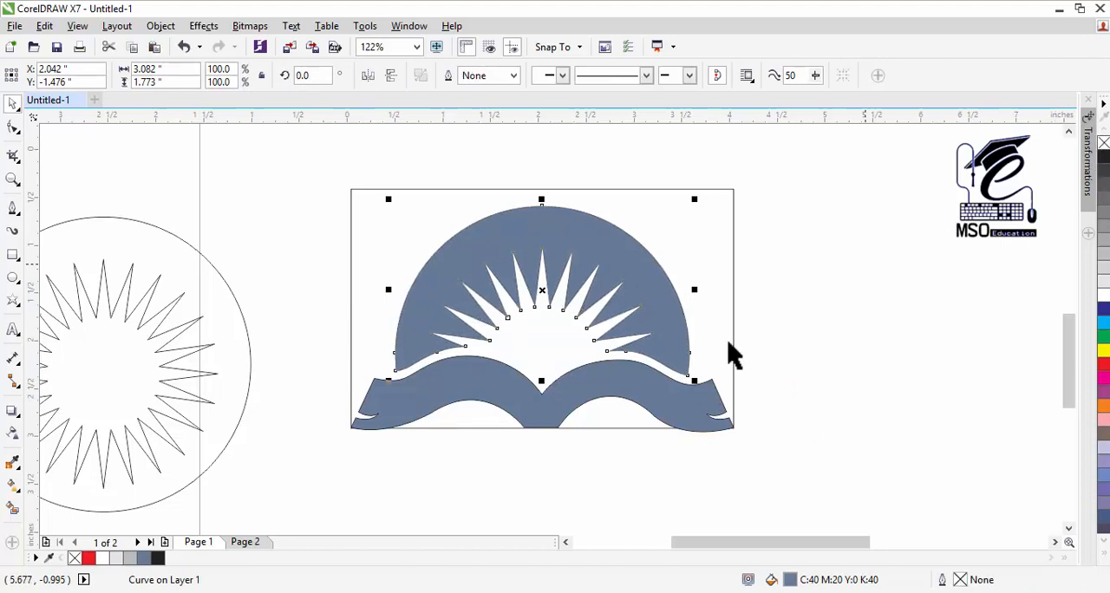
left_click(661, 392)
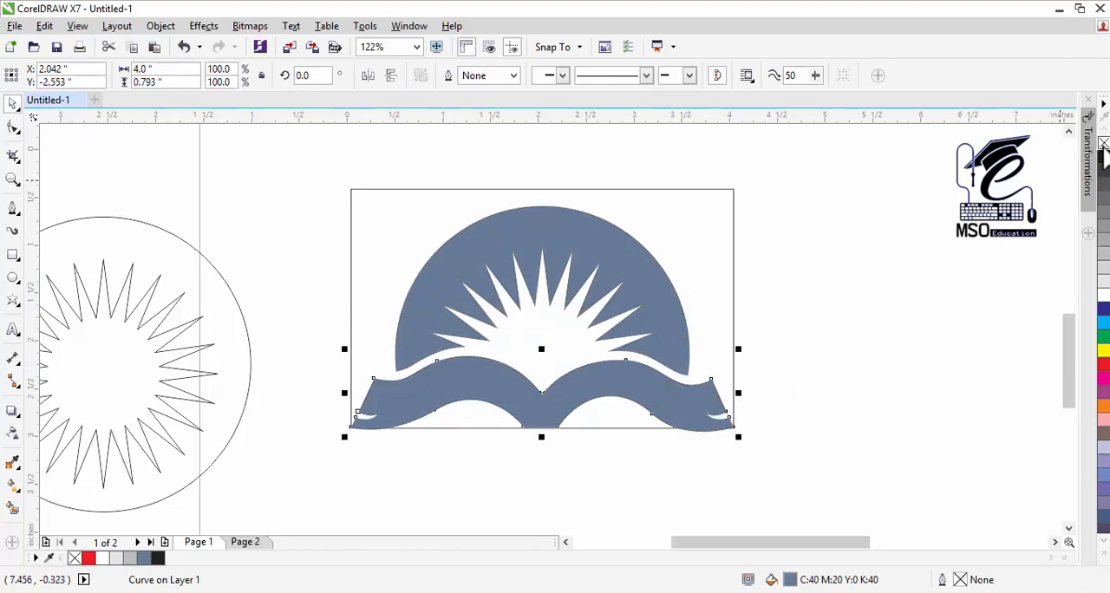
left_click(857, 239)
Step: Apply a vertical linear fountain fill to the sunburst arch, running from its top edge down to the base of the rays
left_click(598, 260)
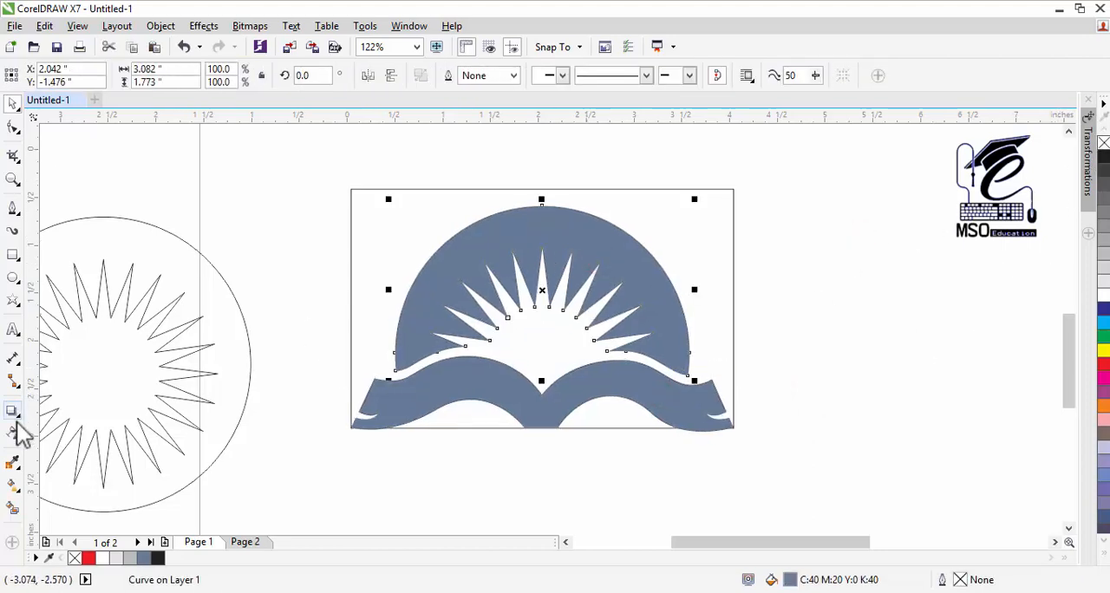
left_click(10, 486)
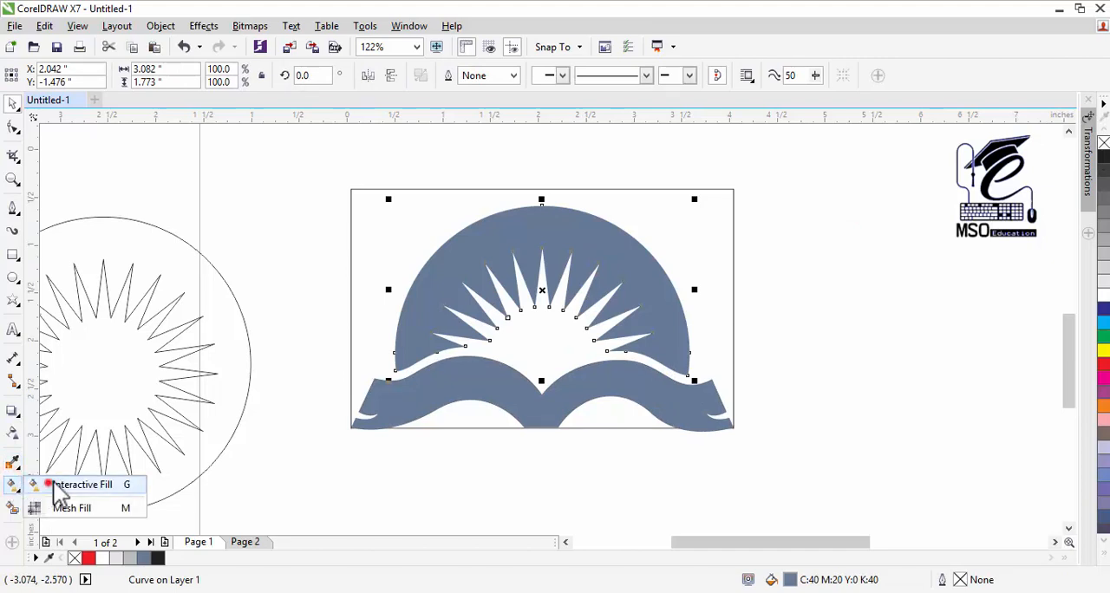
left_click(47, 482)
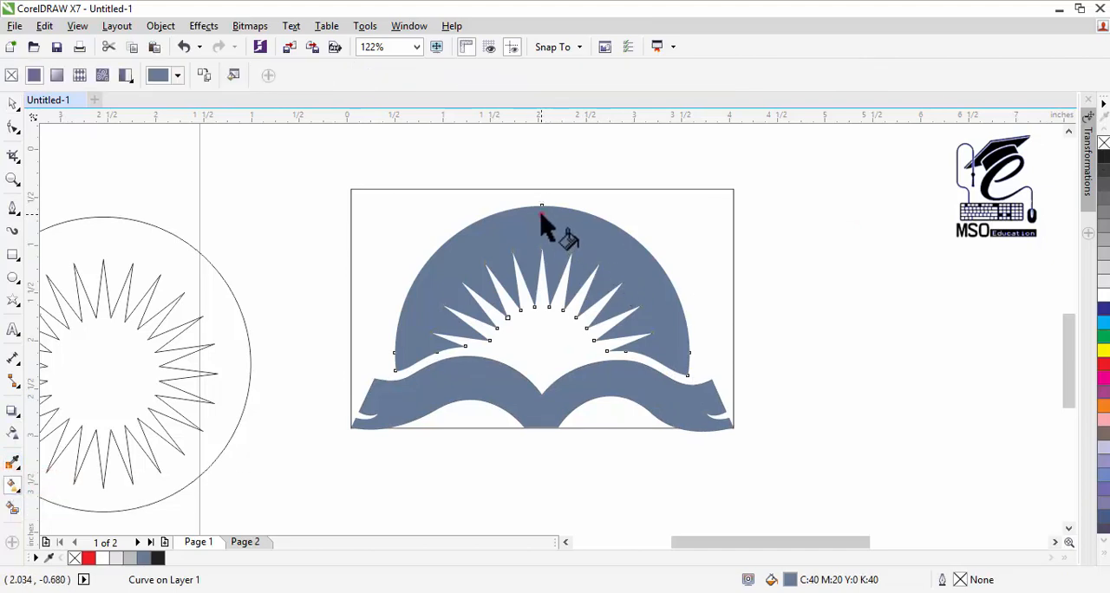
left_click_drag(542, 209, 544, 320)
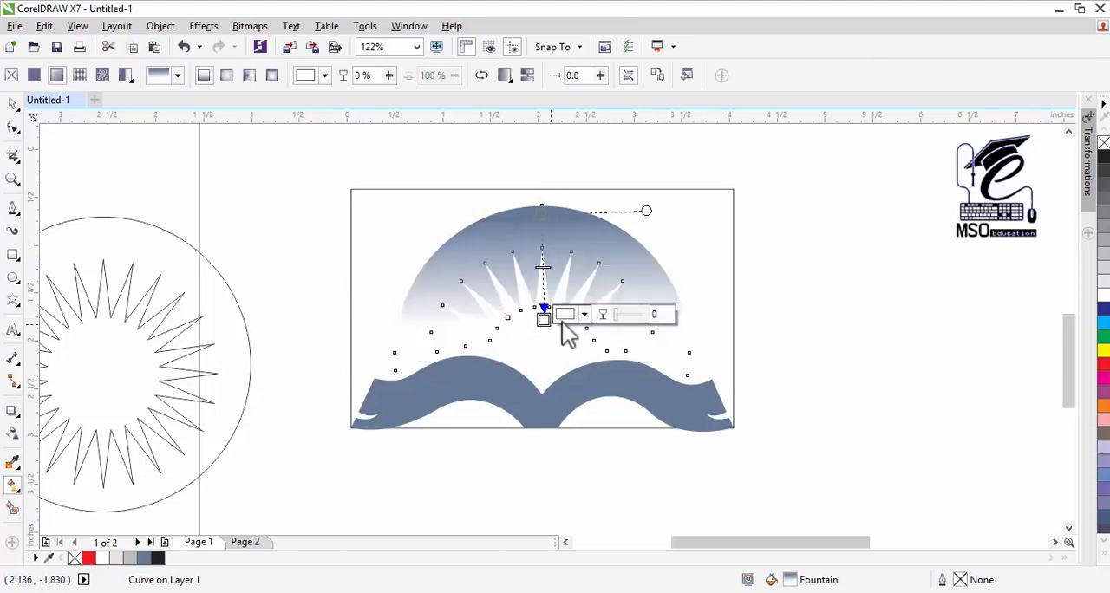
Step: Set the lower end colour of the arch's gradient to a dark teal blue
left_click(585, 315)
left_click(569, 317)
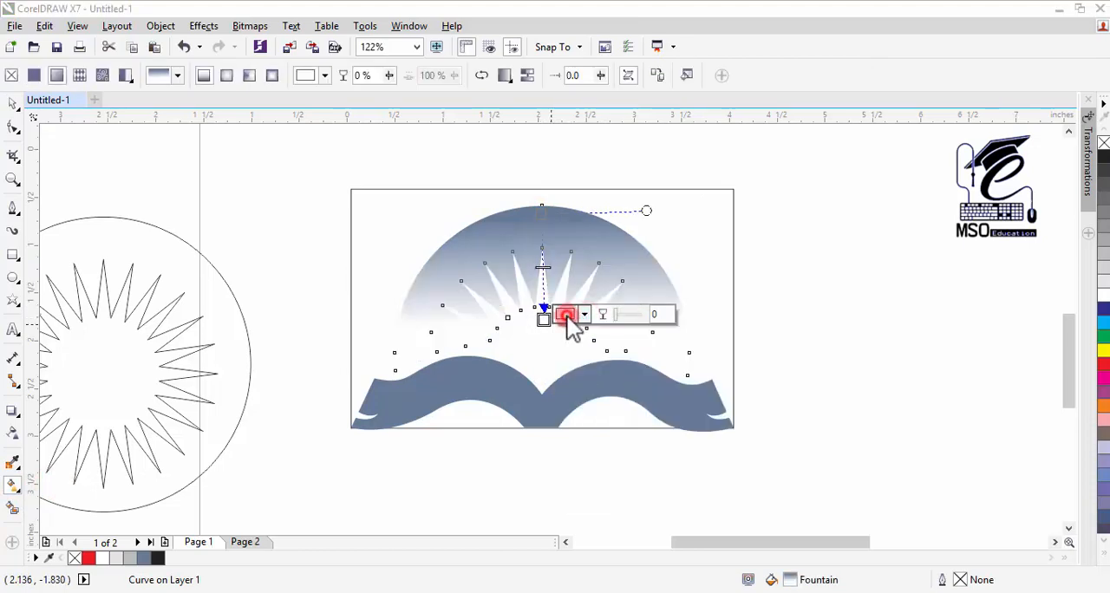
left_click(669, 430)
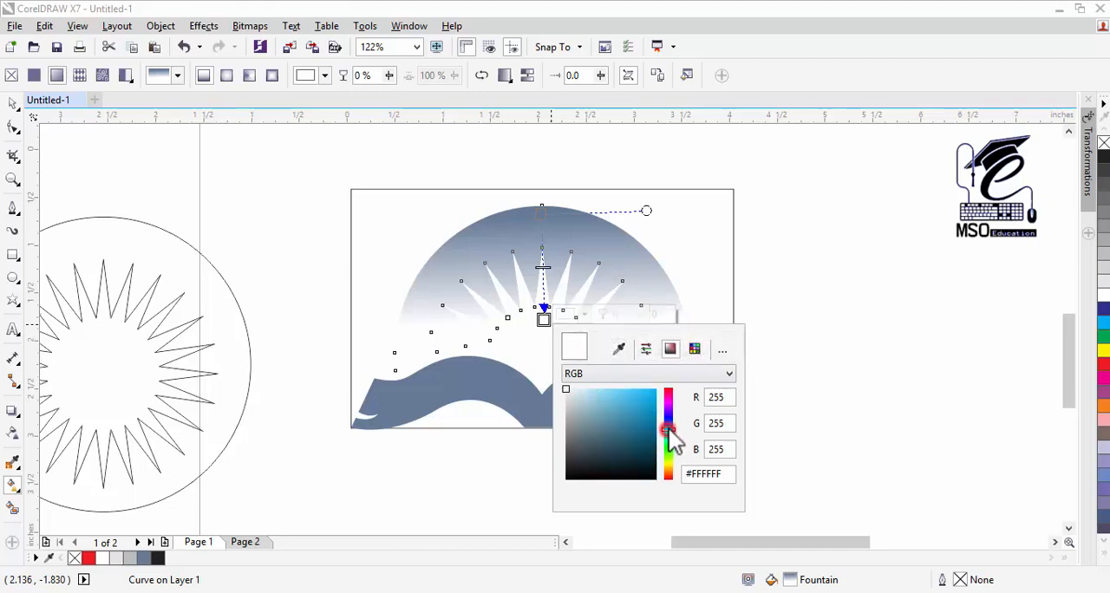
left_click(630, 408)
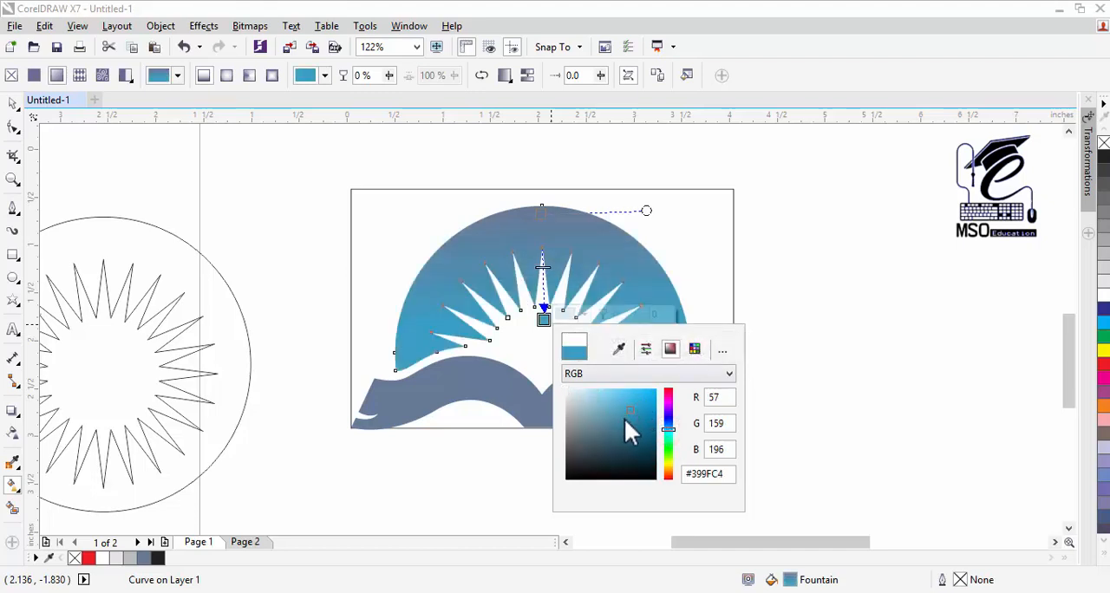
left_click(630, 434)
left_click(583, 315)
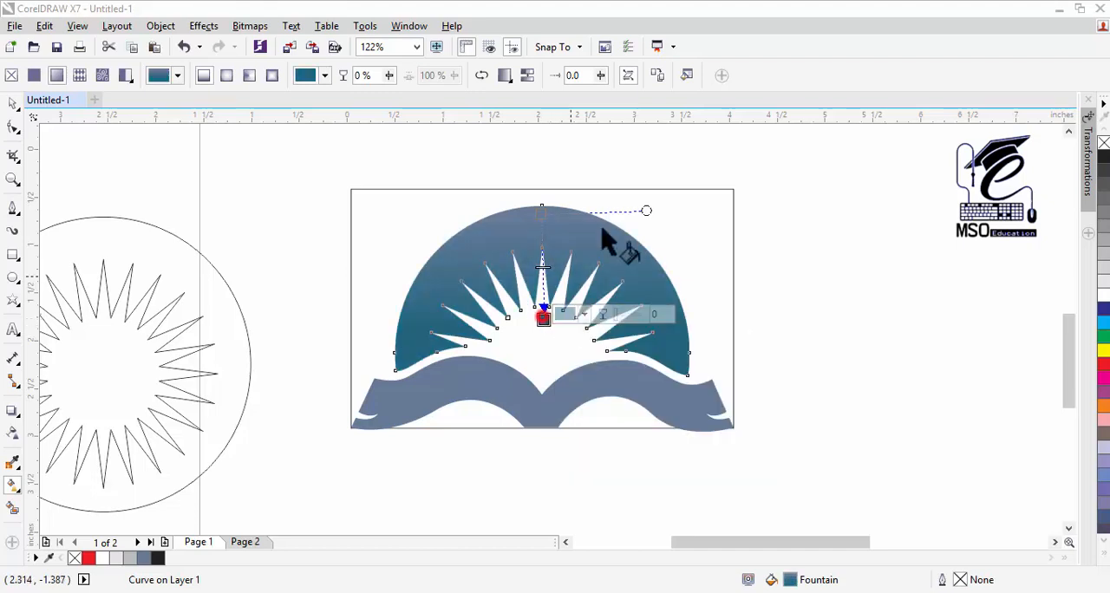
Step: Set the upper colour of the arch's gradient to blue, C:85 M:58 Y:0 K:0
left_click(541, 211)
left_click(578, 209)
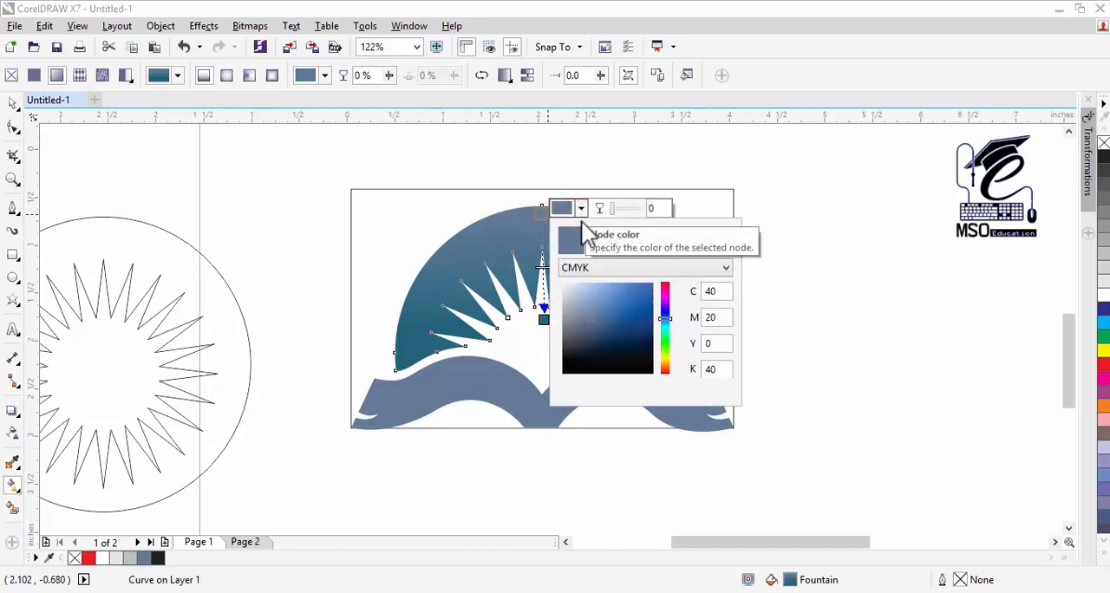
left_click(610, 310)
left_click(622, 307)
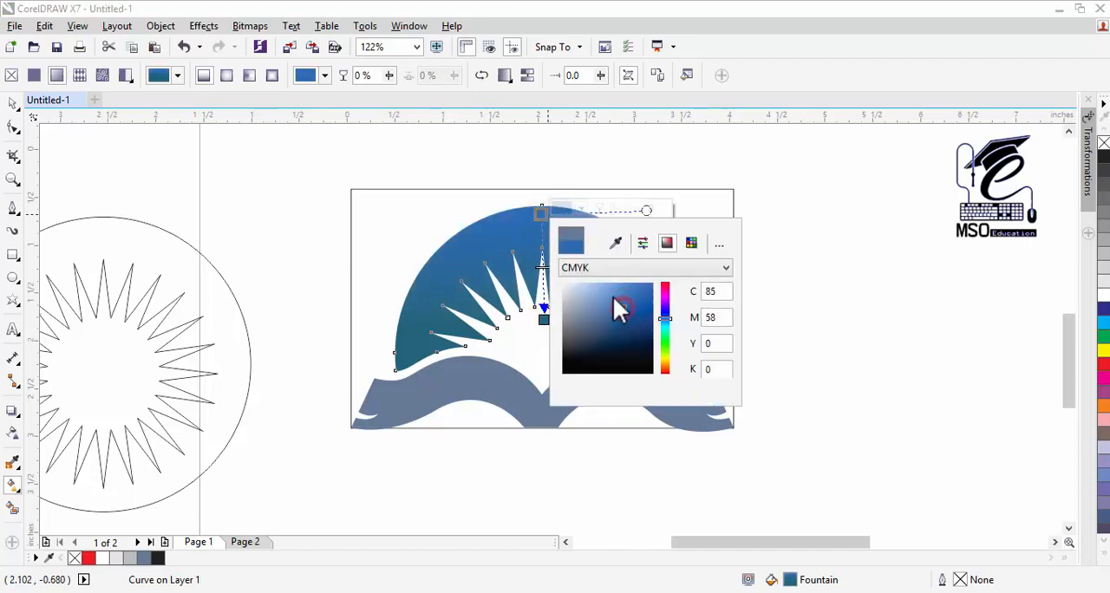
Step: Set the upper colour of the arch's gradient to a lighter blue, C:68 M:41 Y:2 K:0
left_click(609, 304)
left_click(579, 209)
key("space")
Step: Apply a vertical linear fountain fill to the book shape, running from the spine notch to just below its base
left_click(626, 388)
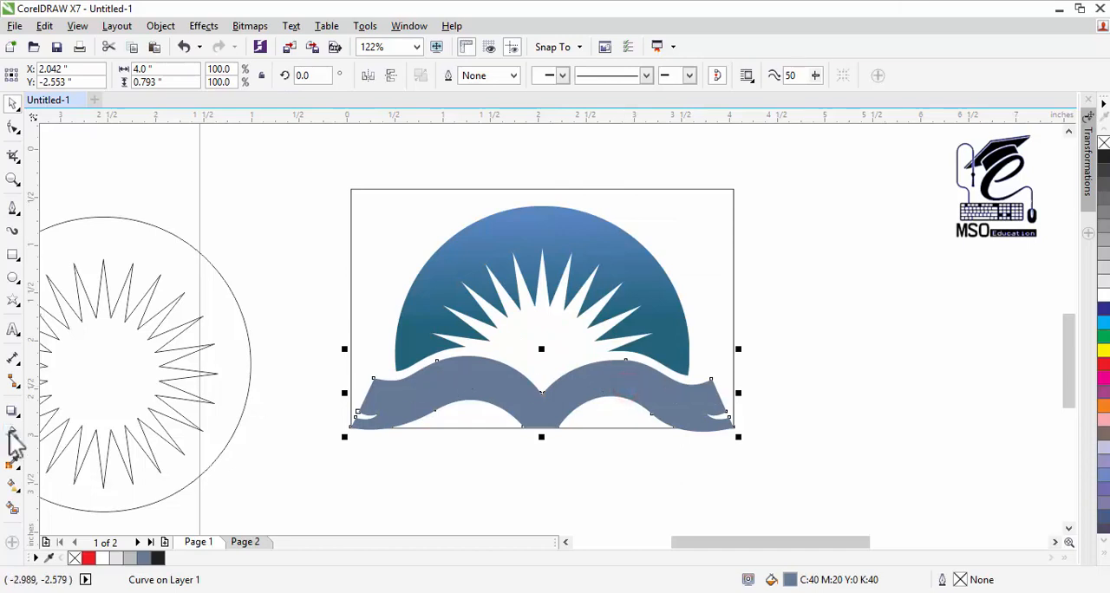
left_click(13, 487)
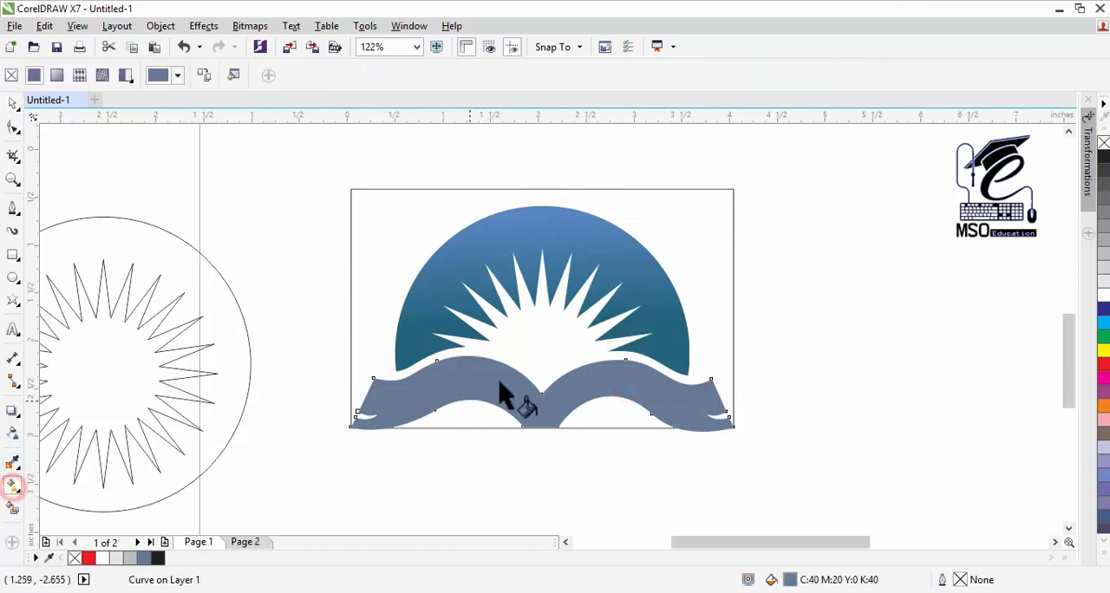
left_click(538, 393)
left_click_drag(543, 388, 543, 441)
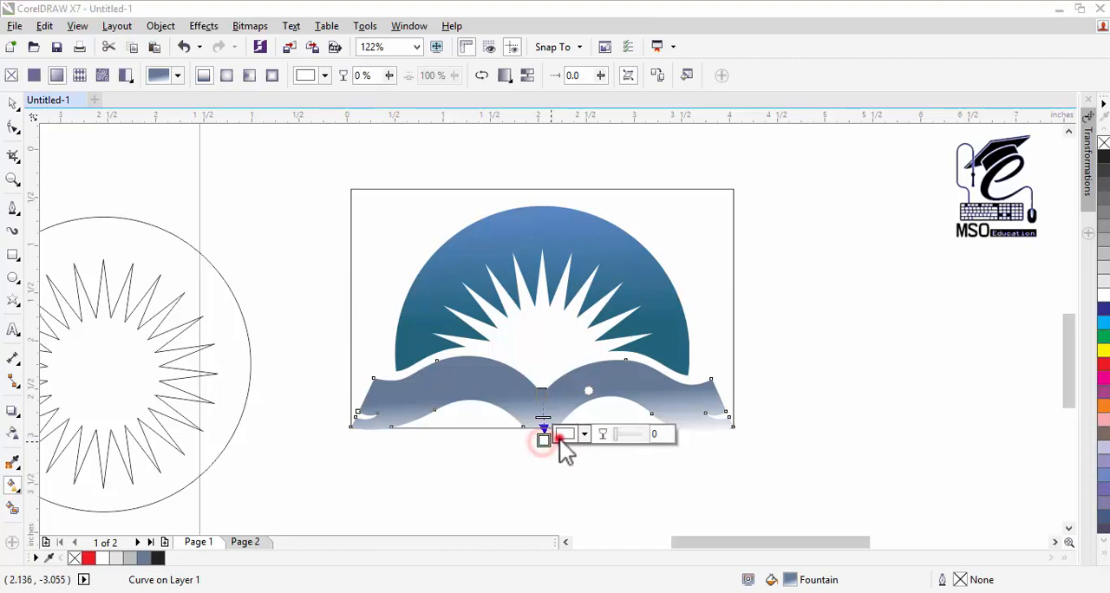
Step: Set the lower end colour of the book's gradient to a dark blue, C:100 M:69 Y:48 K:49
left_click(562, 435)
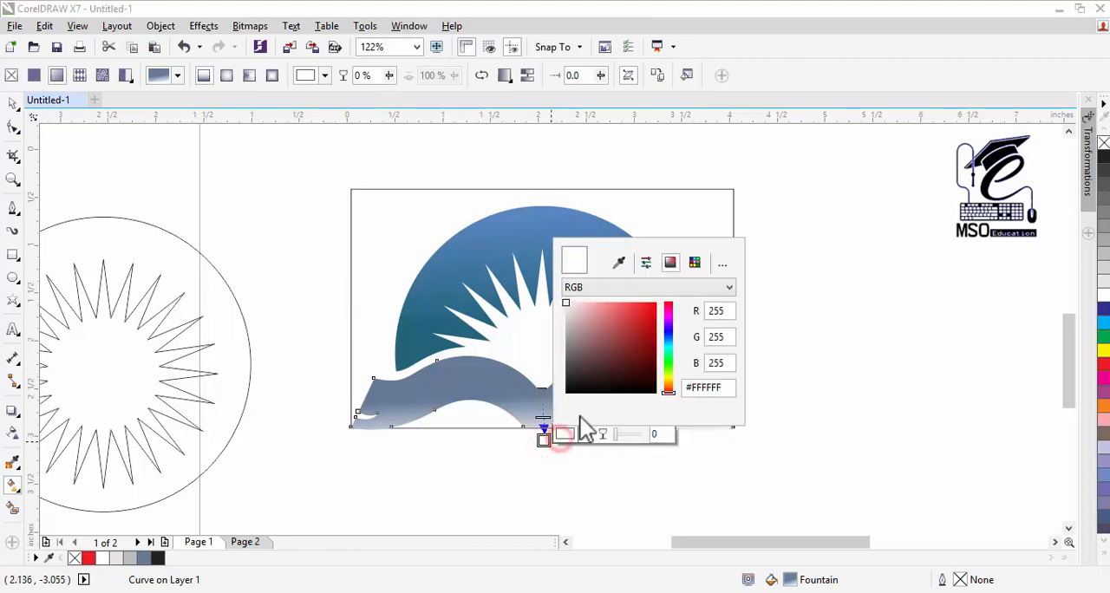
left_click(621, 263)
left_click(410, 353)
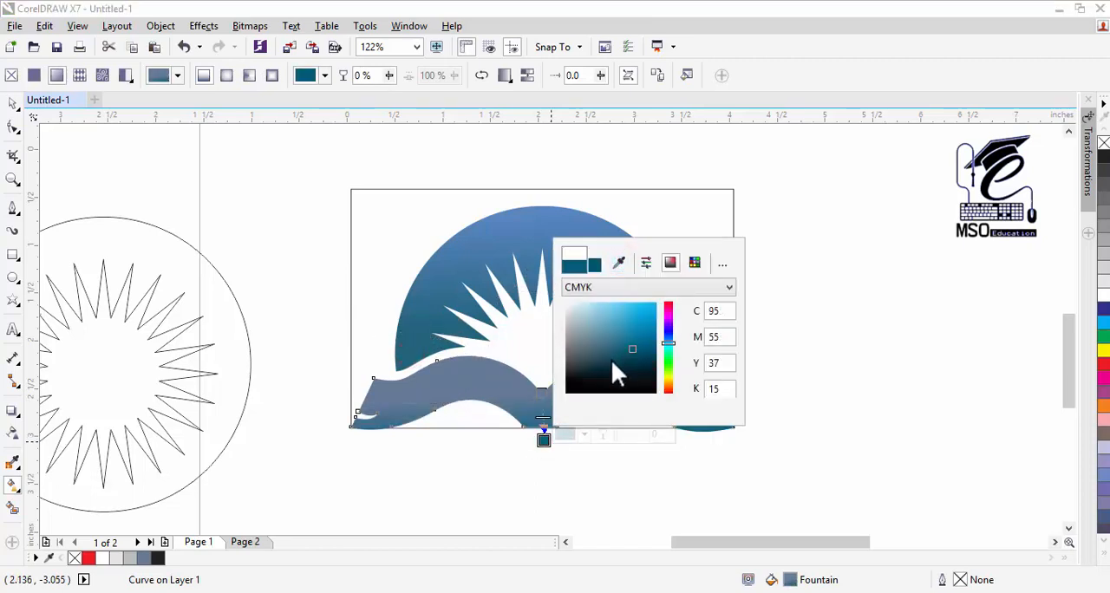
left_click(637, 361)
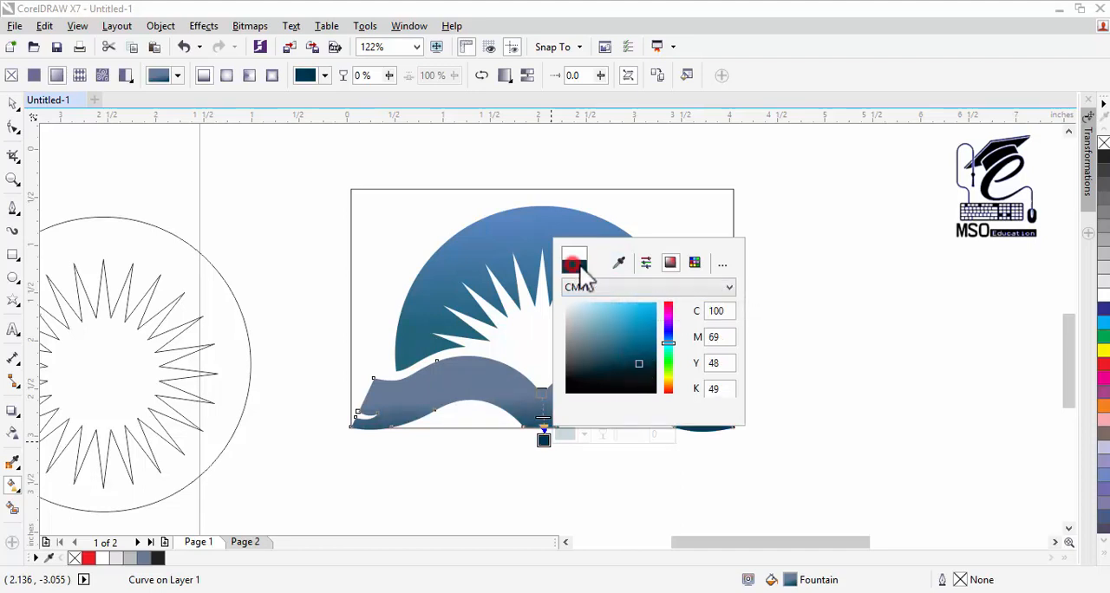
Step: Set the upper colour of the book's gradient to a teal blue sampled from the sunburst arch
left_click(540, 390)
left_click(577, 387)
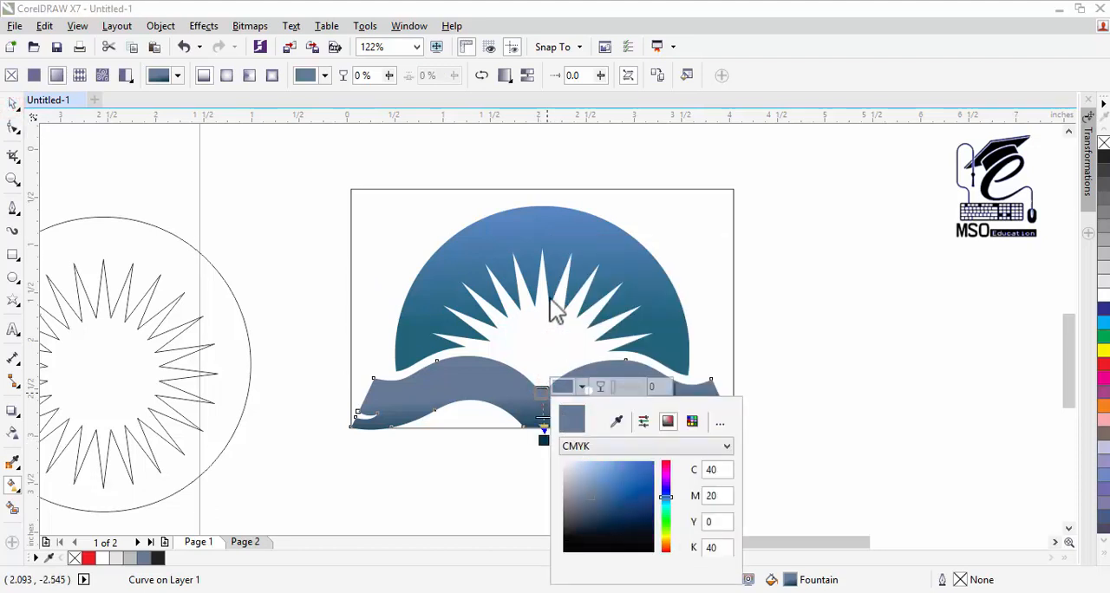
left_click(616, 421)
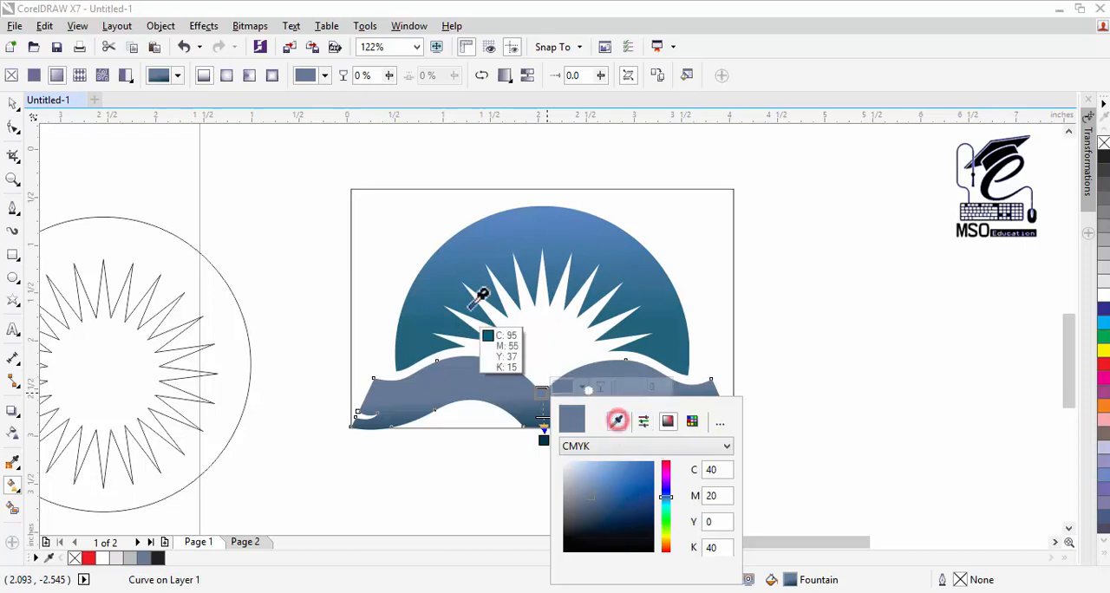
left_click(457, 290)
Step: Stretch the book's gradient vertically so it starts level with the page tops and ends well below the book
left_click_drag(544, 440, 538, 343)
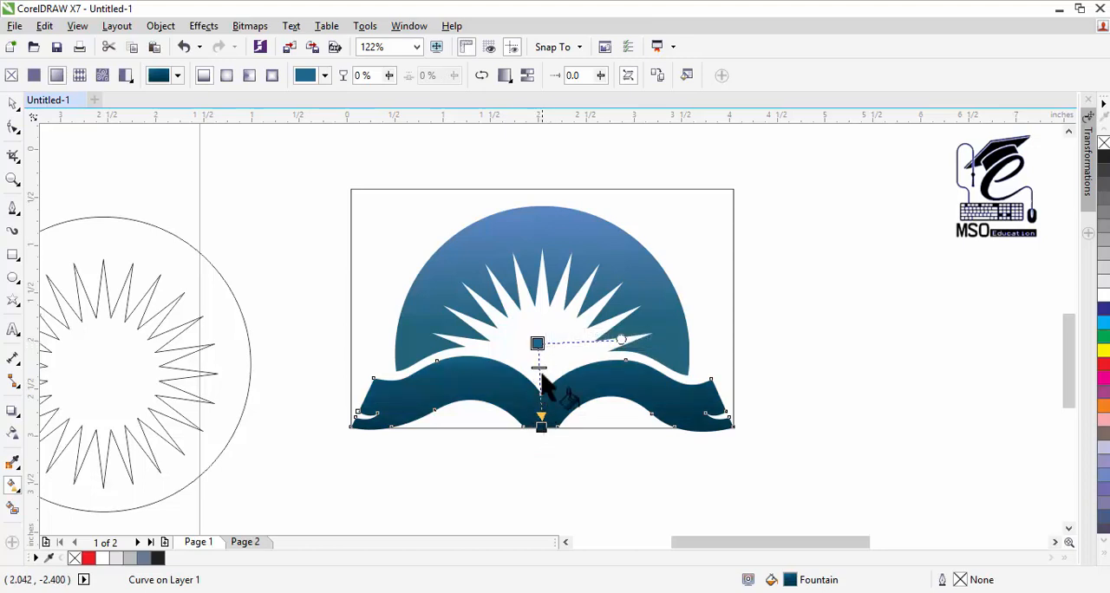
left_click_drag(538, 345, 540, 361)
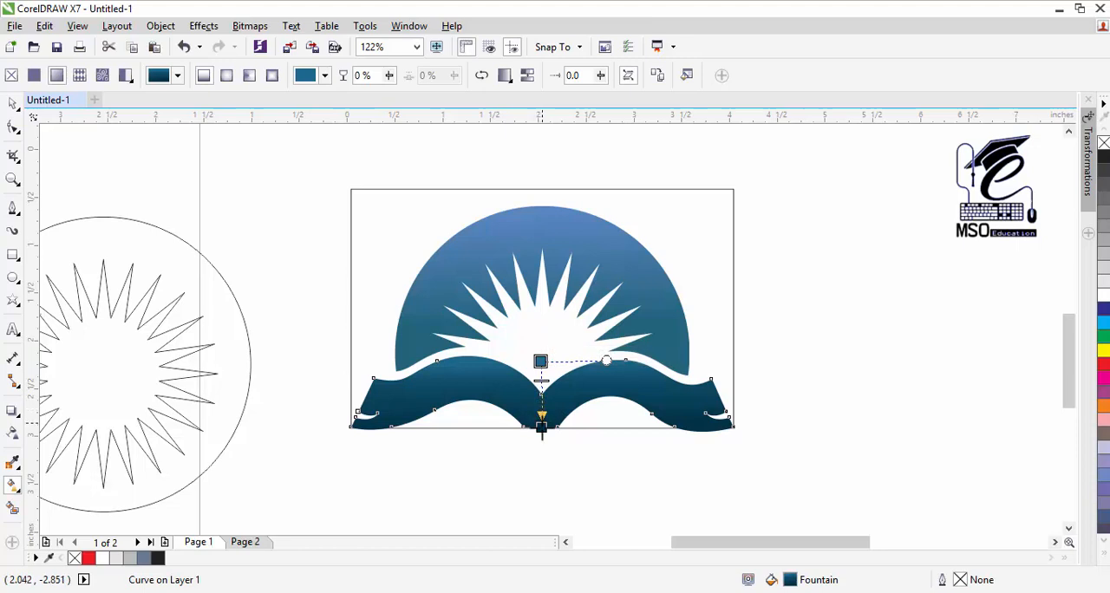
left_click_drag(541, 427, 542, 488)
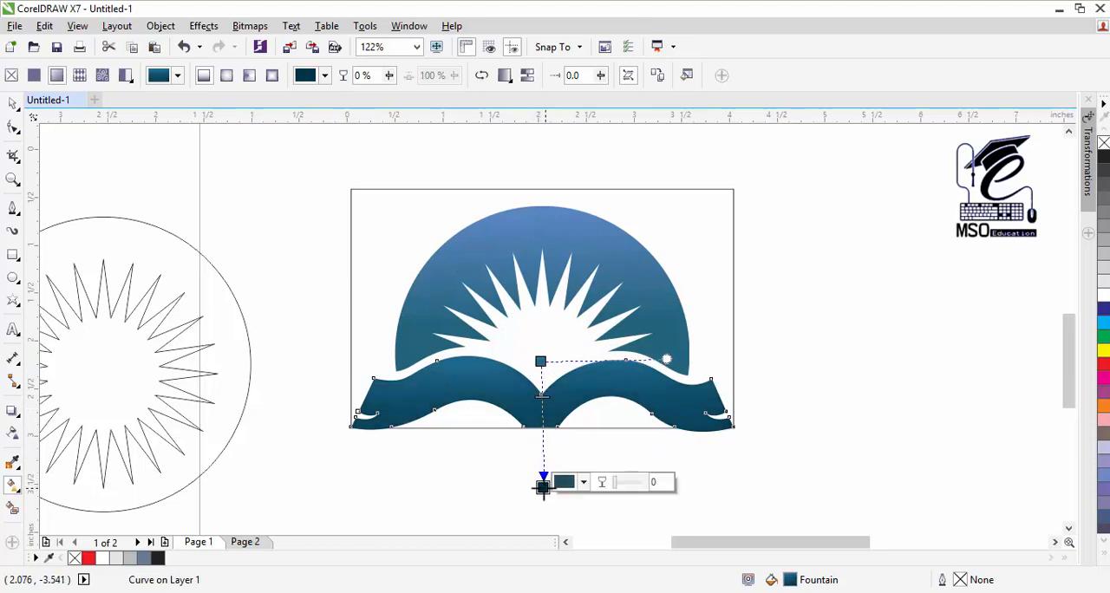
Step: Set the upper colour of the sunburst arch's gradient to the teal #029997 sampled from the document palette
left_click(13, 104)
left_click(589, 233)
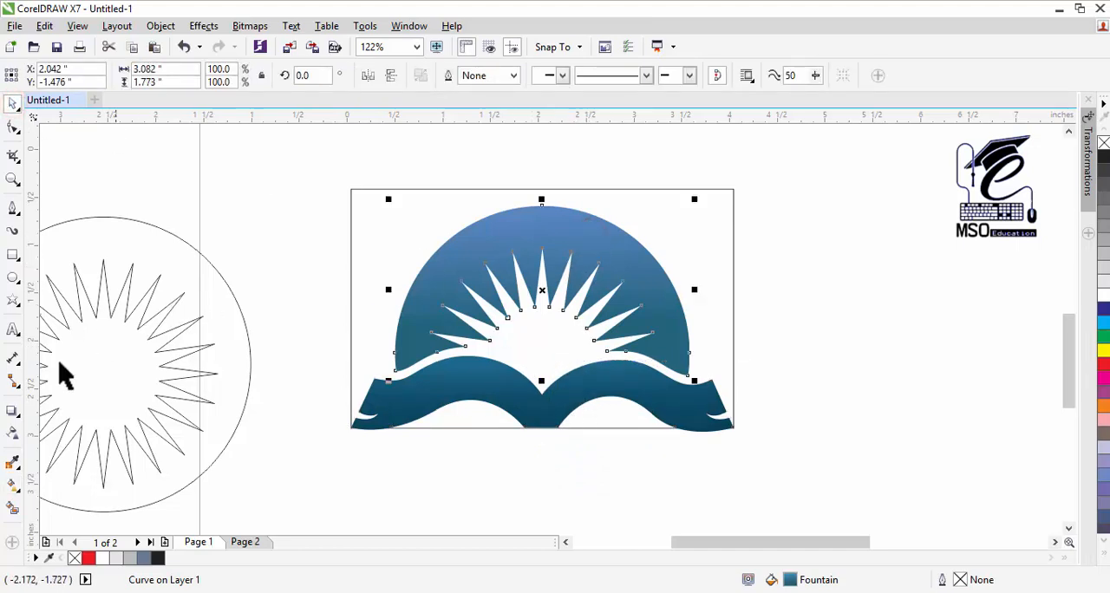
left_click(14, 481)
left_click(542, 213)
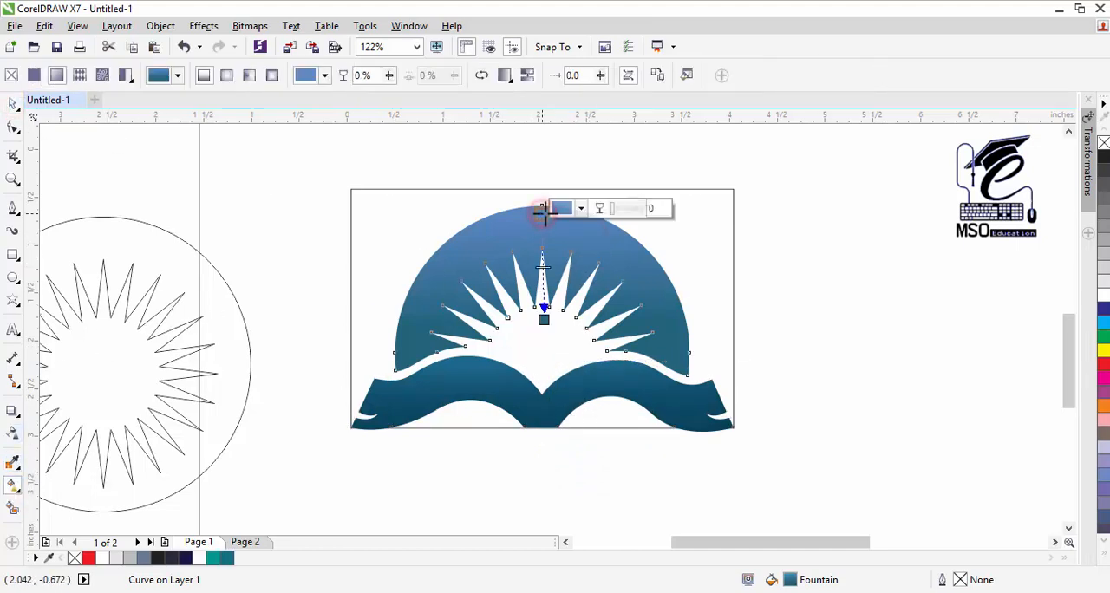
left_click(555, 209)
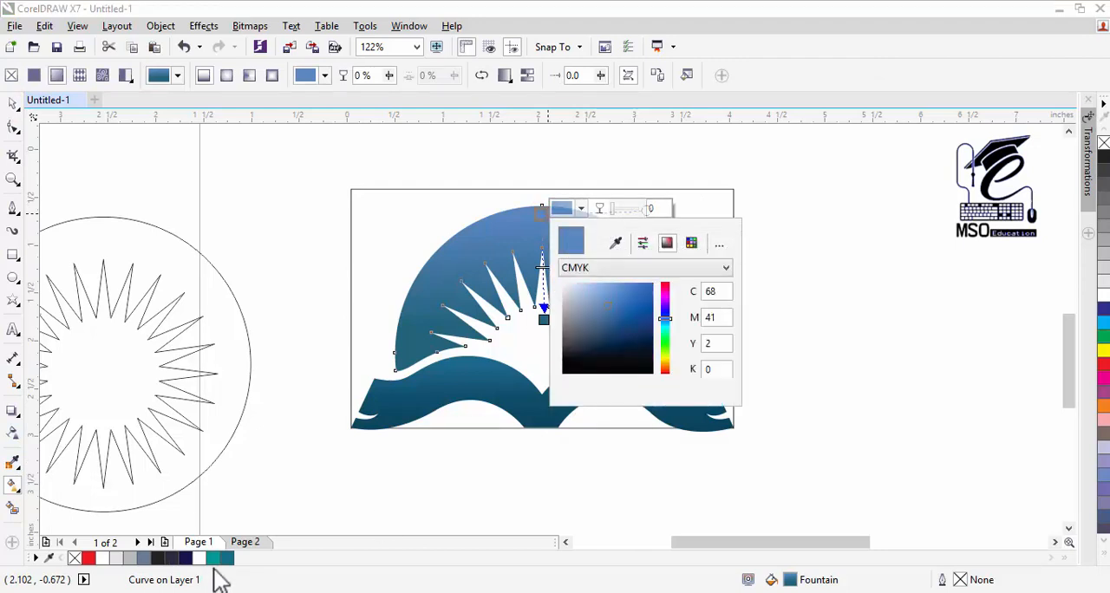
left_click(618, 244)
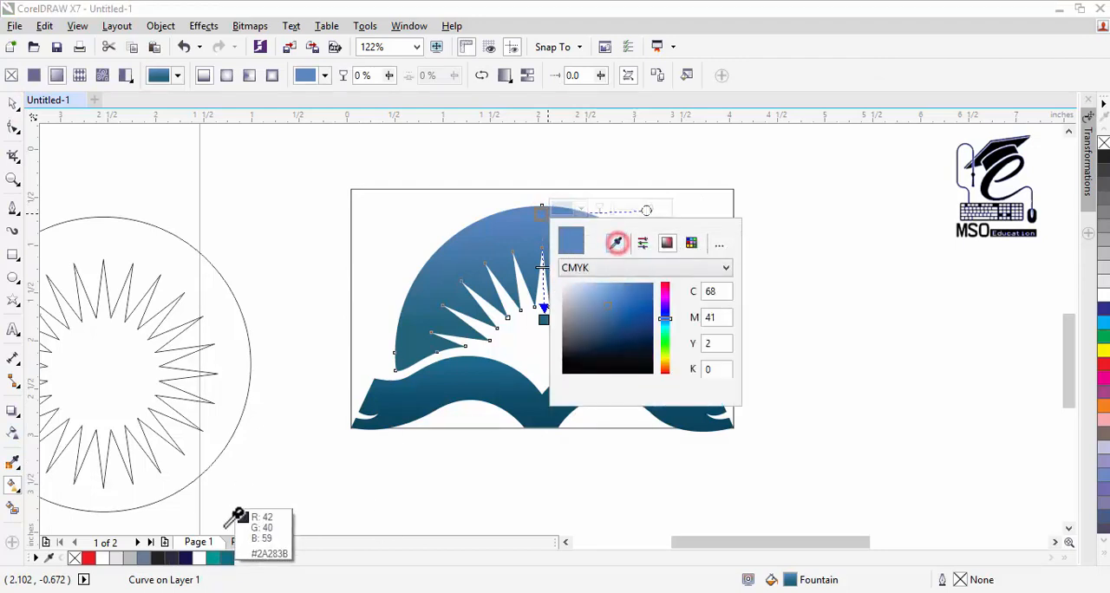
left_click(217, 557)
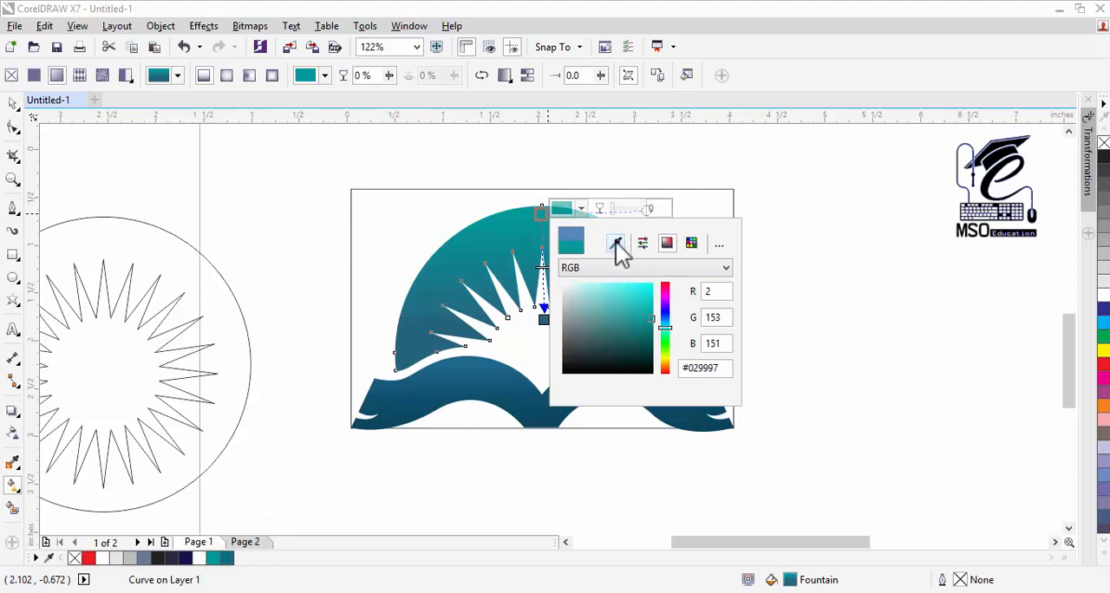
left_click(571, 215)
Step: Try to sample the palette's teal blue as the lower end colour of the arch's gradient
left_click(543, 319)
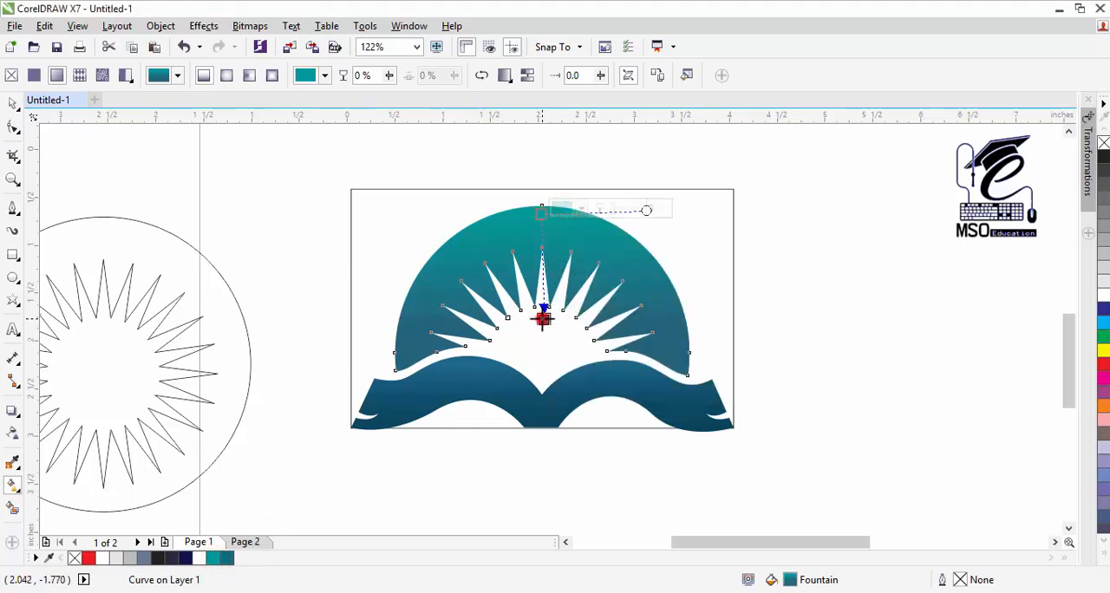
left_click(568, 315)
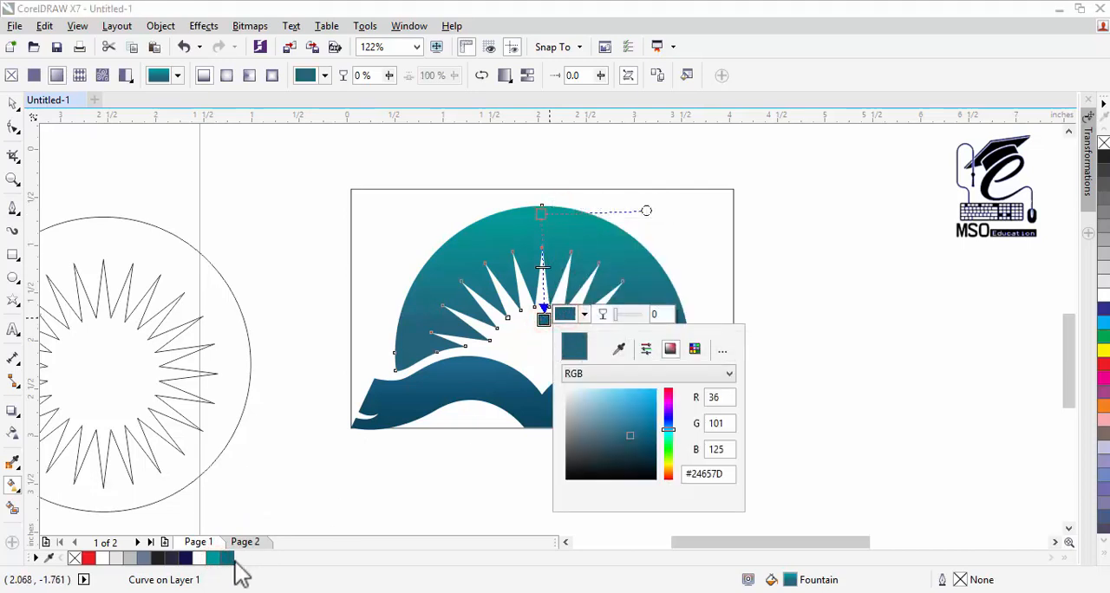
left_click(619, 348)
left_click(232, 562)
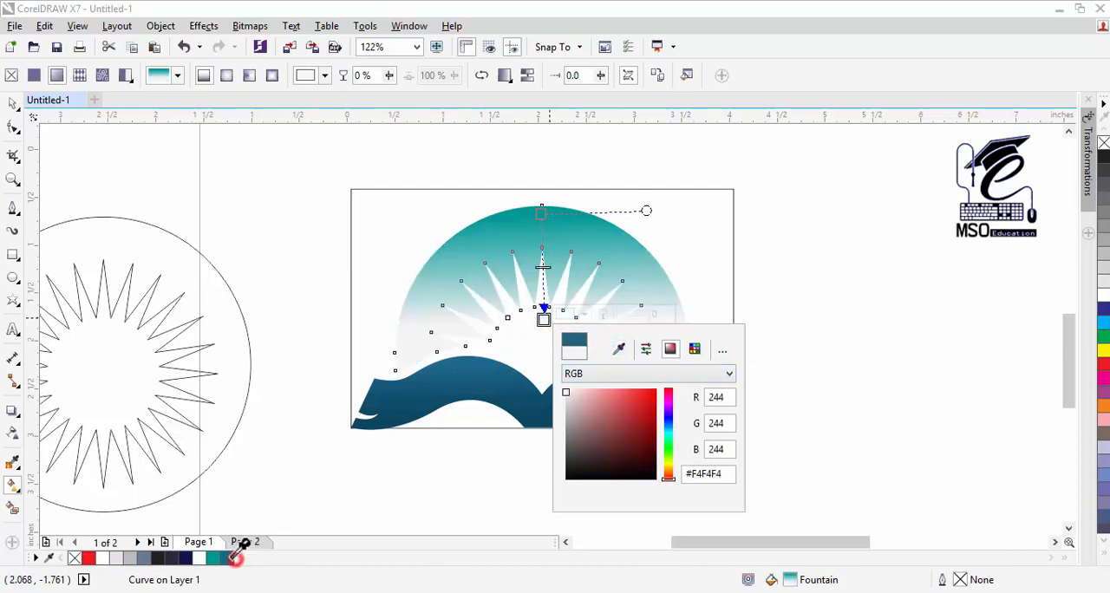
left_click(230, 560)
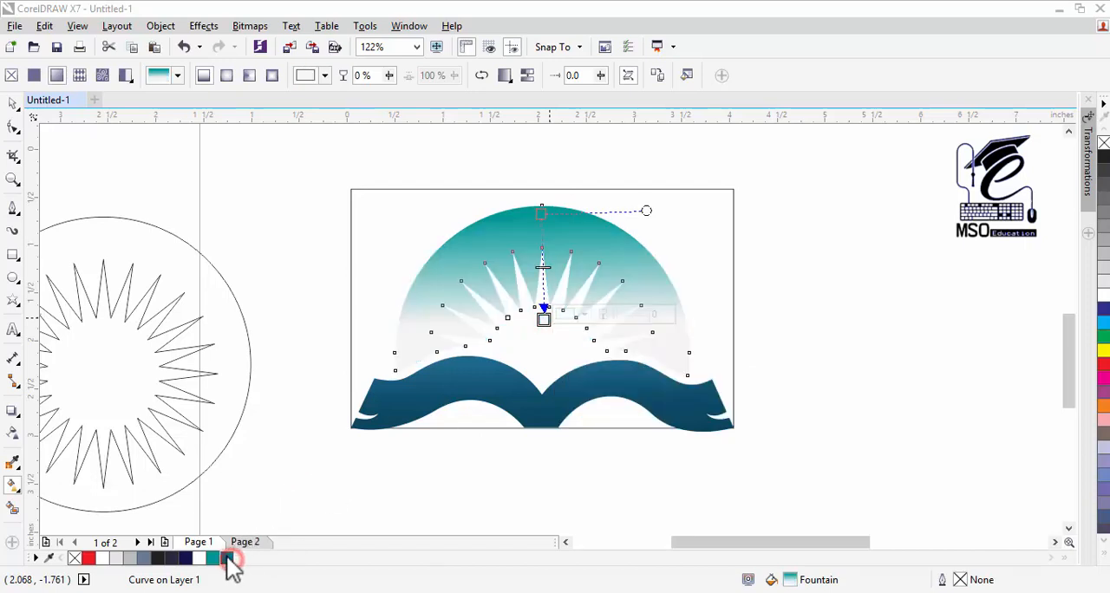
Step: Set the lower end colour of the arch's gradient to the palette's teal blue, #0F7085, and deselect the arch
left_click(567, 317)
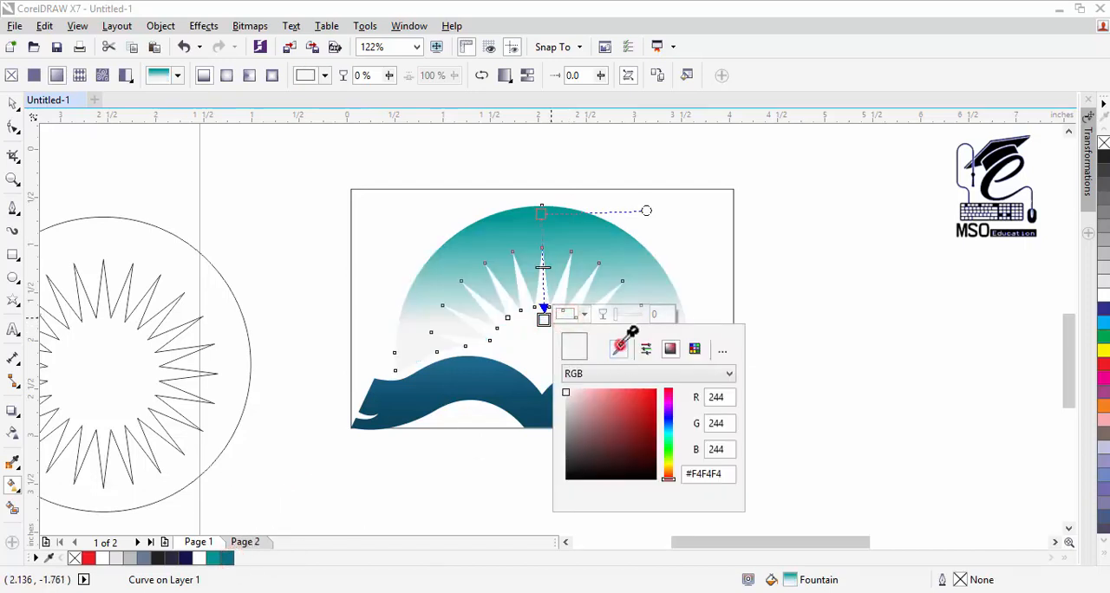
left_click(619, 348)
left_click(227, 559)
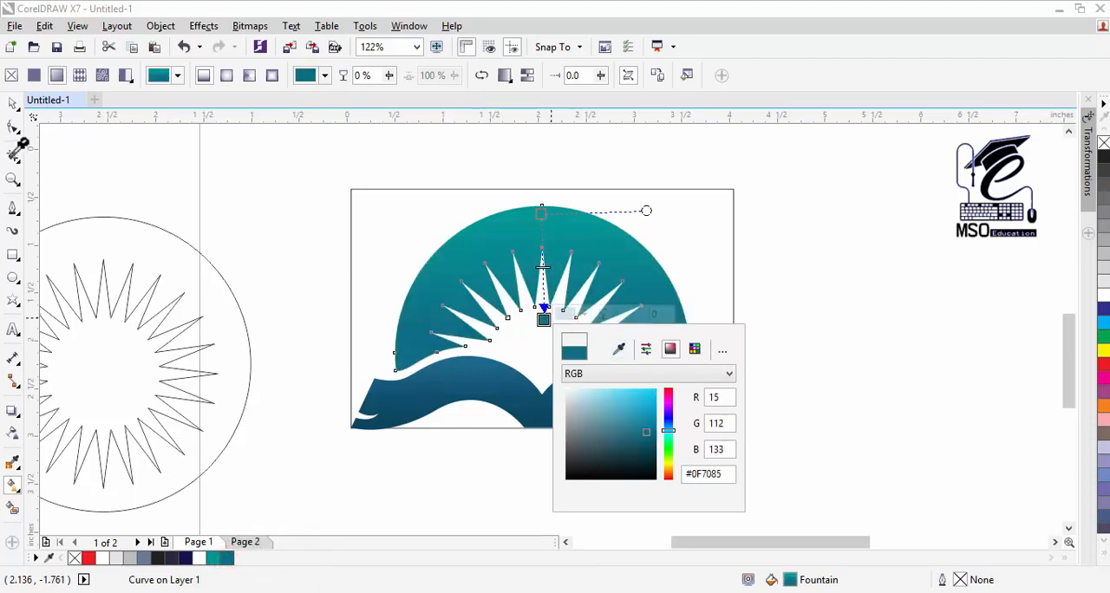
left_click(620, 347)
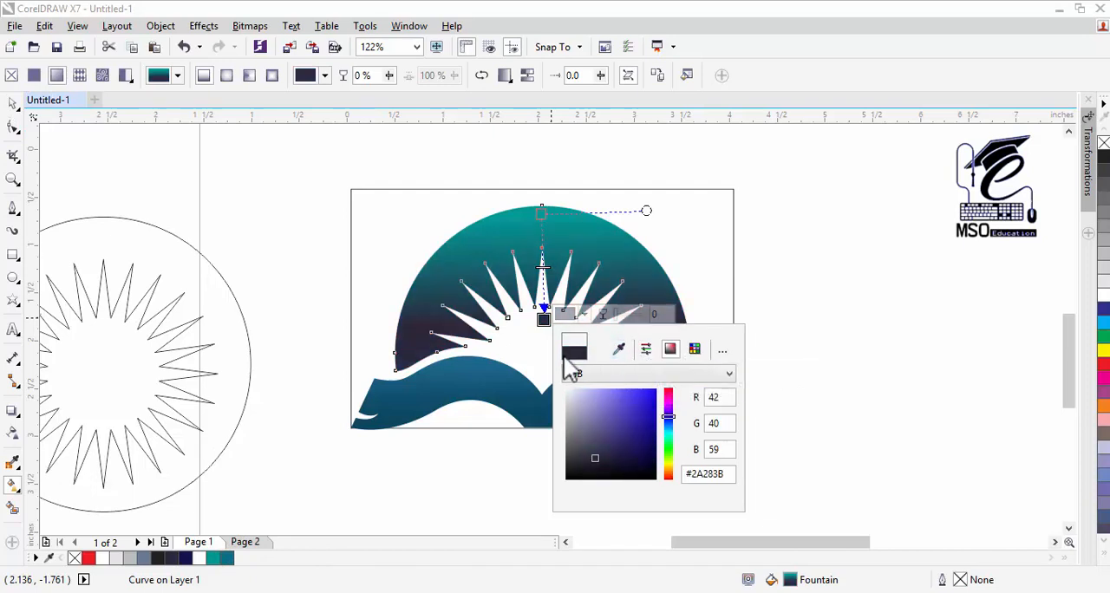
left_click(574, 315)
left_click(572, 314)
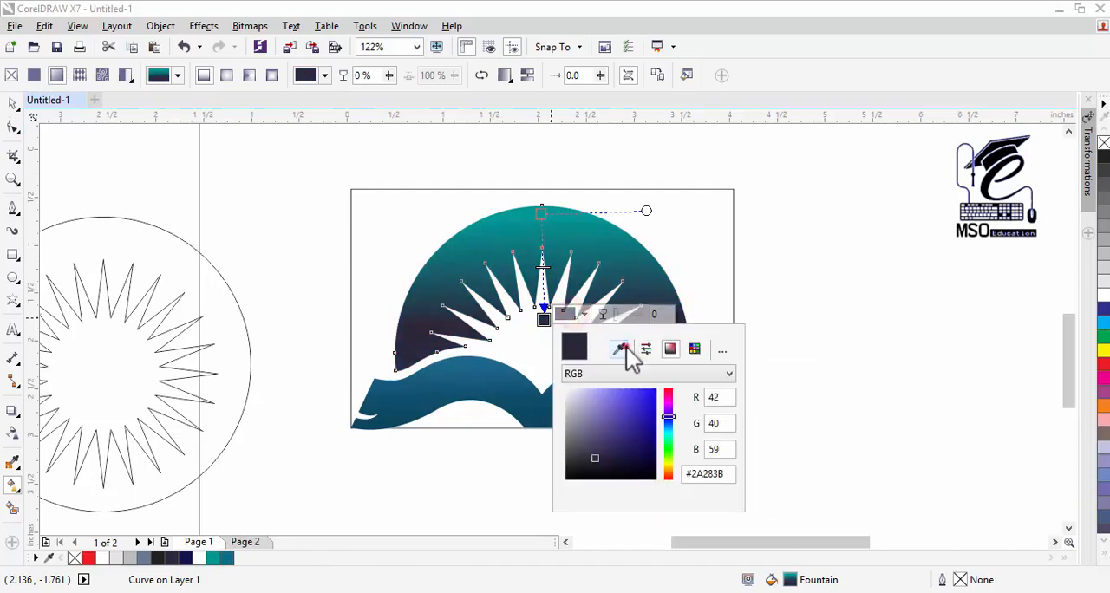
left_click(620, 347)
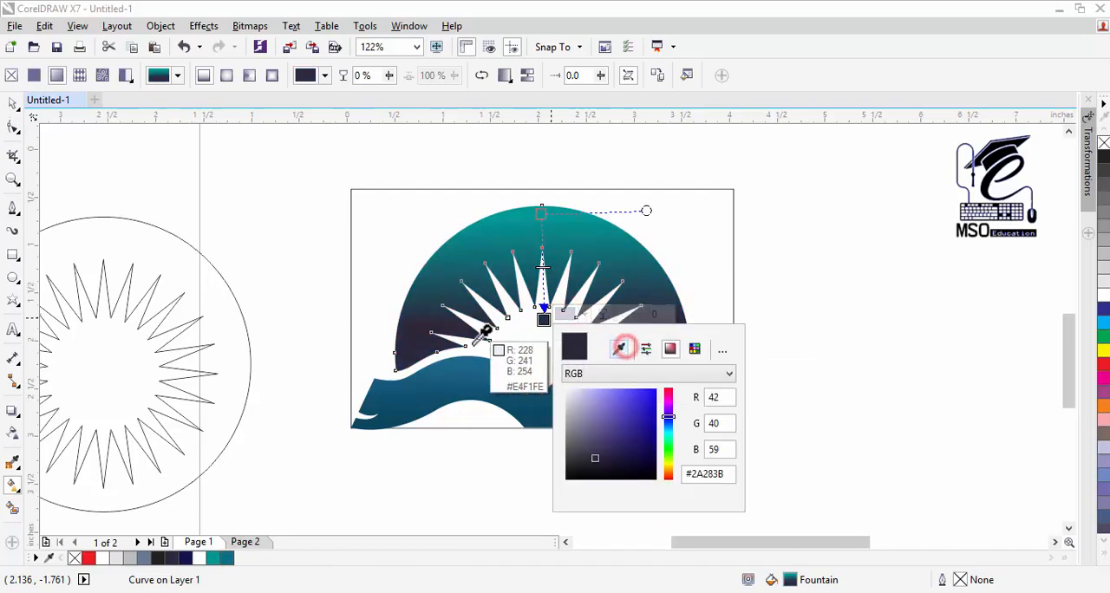
left_click(227, 559)
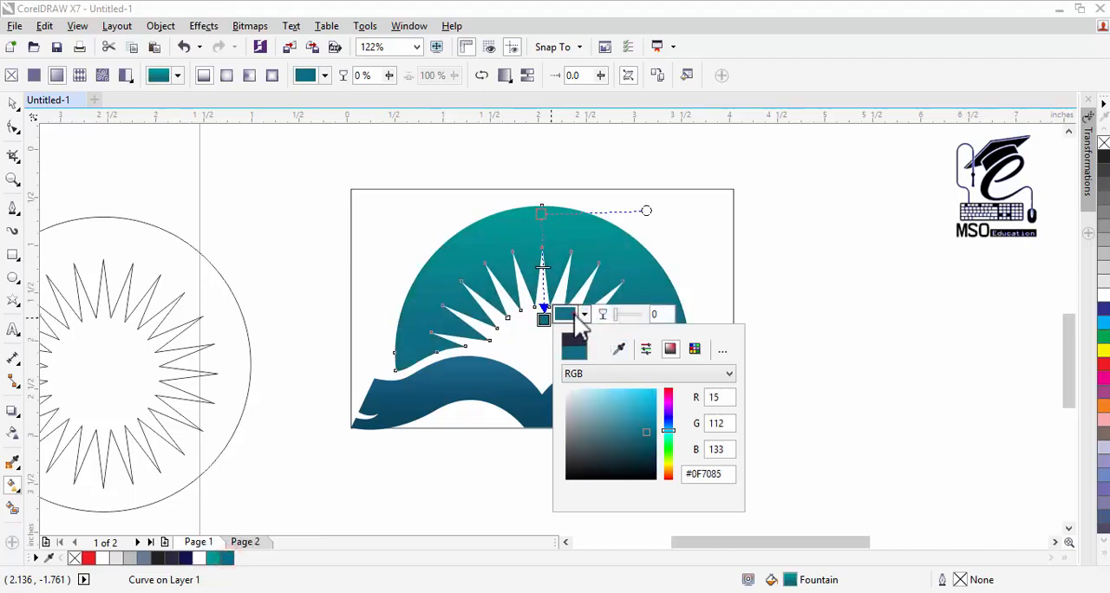
left_click(574, 314)
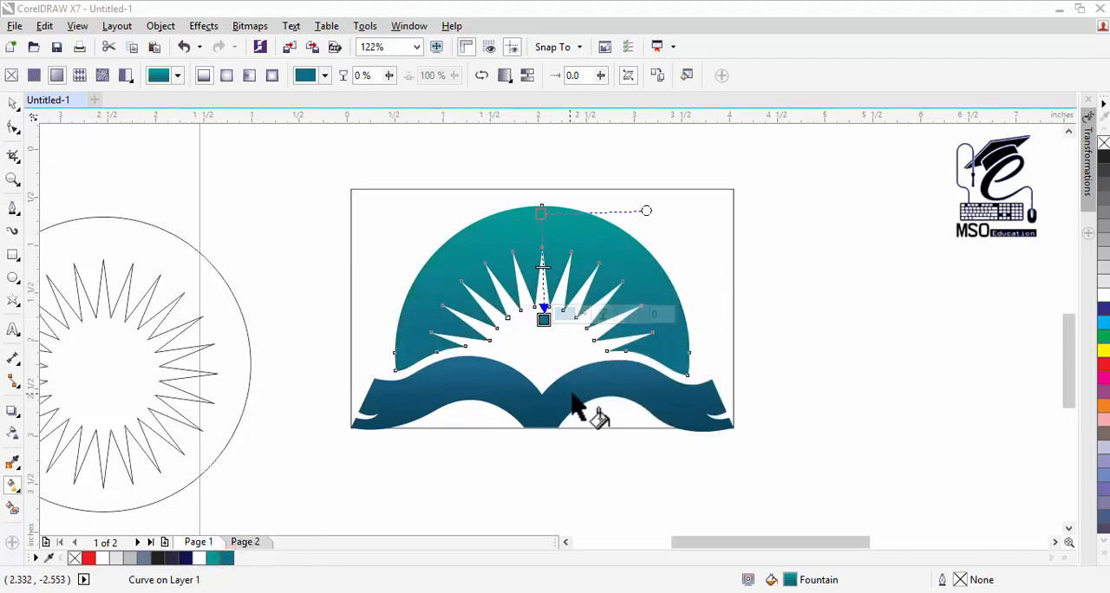
left_click(12, 103)
left_click(220, 239)
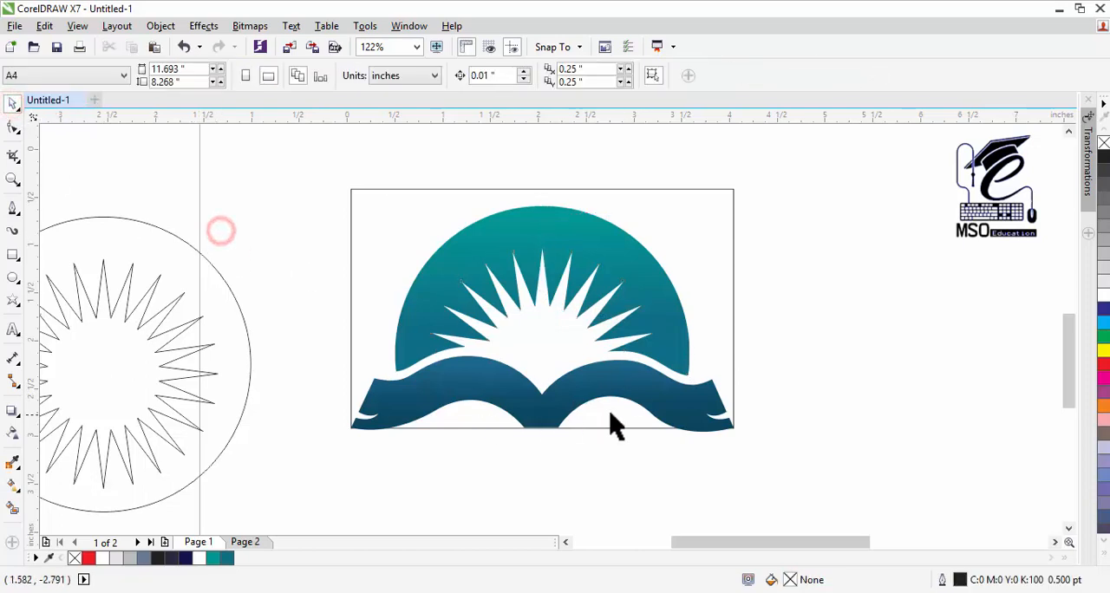
Step: Try raising the tip of the ray just left of the sunburst's centre, and undo the change
left_click(538, 278)
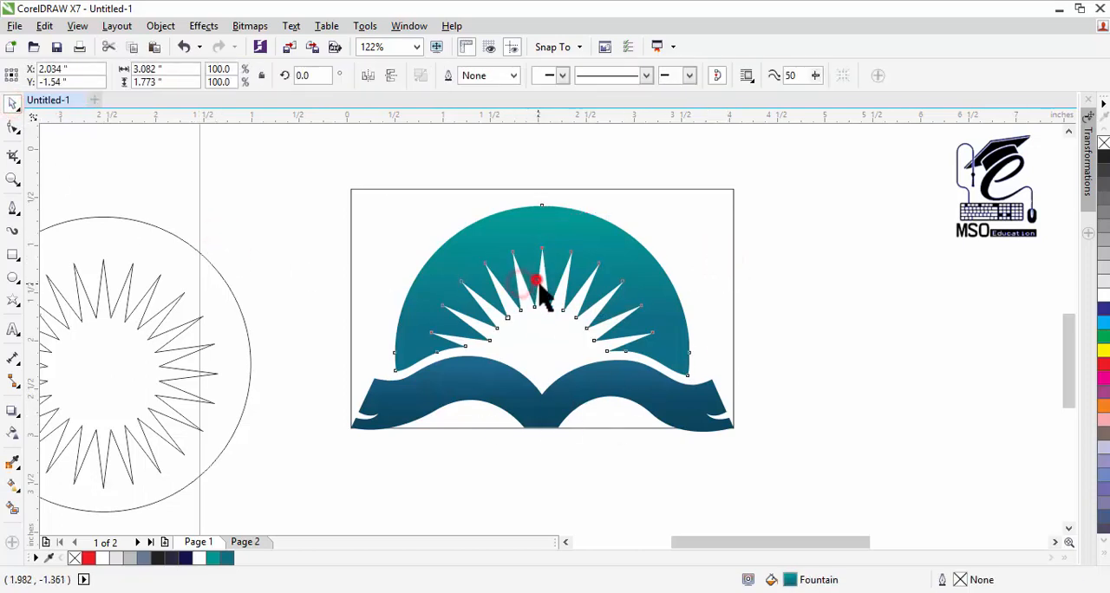
left_click(10, 130)
left_click_drag(512, 252, 515, 237)
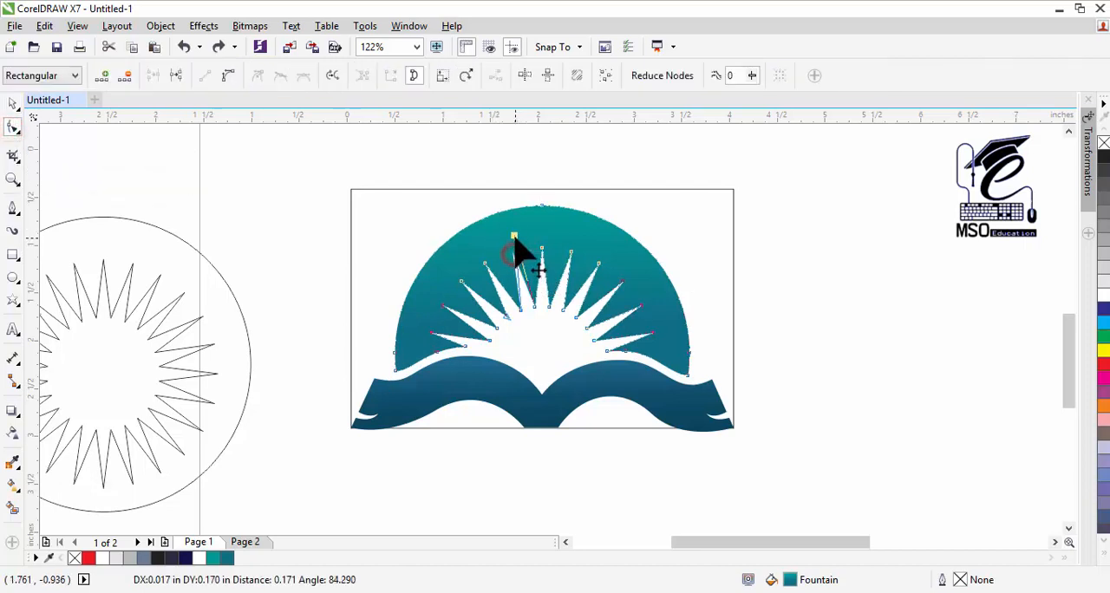
key("ctrl+z")
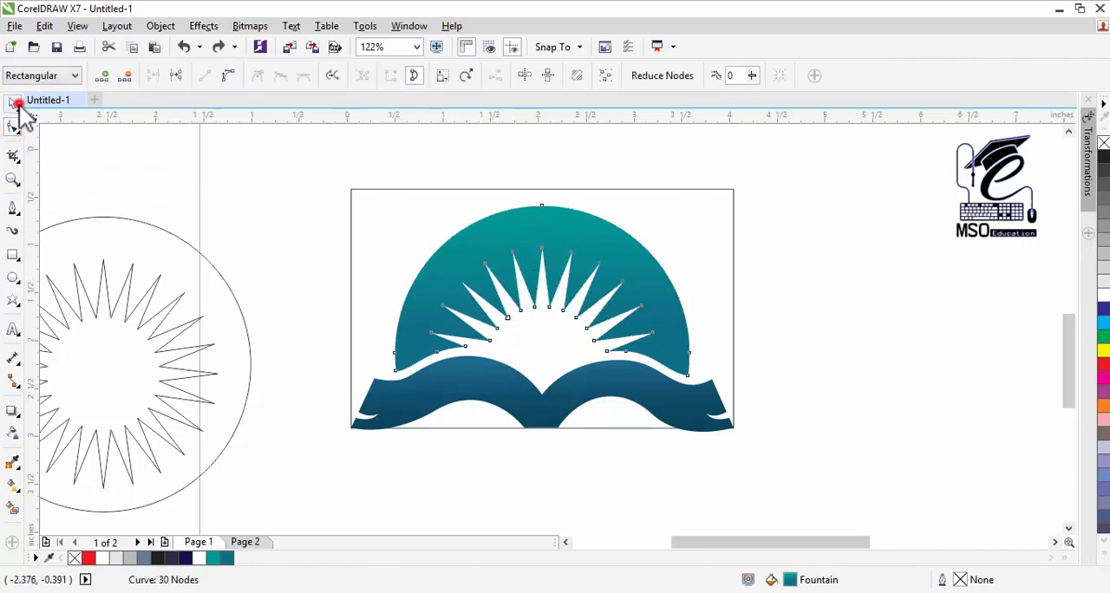
left_click(13, 103)
left_click(194, 205)
Step: Scale the sunburst arch about its centre to 93.8% and nudge it slightly upward
left_click(640, 306)
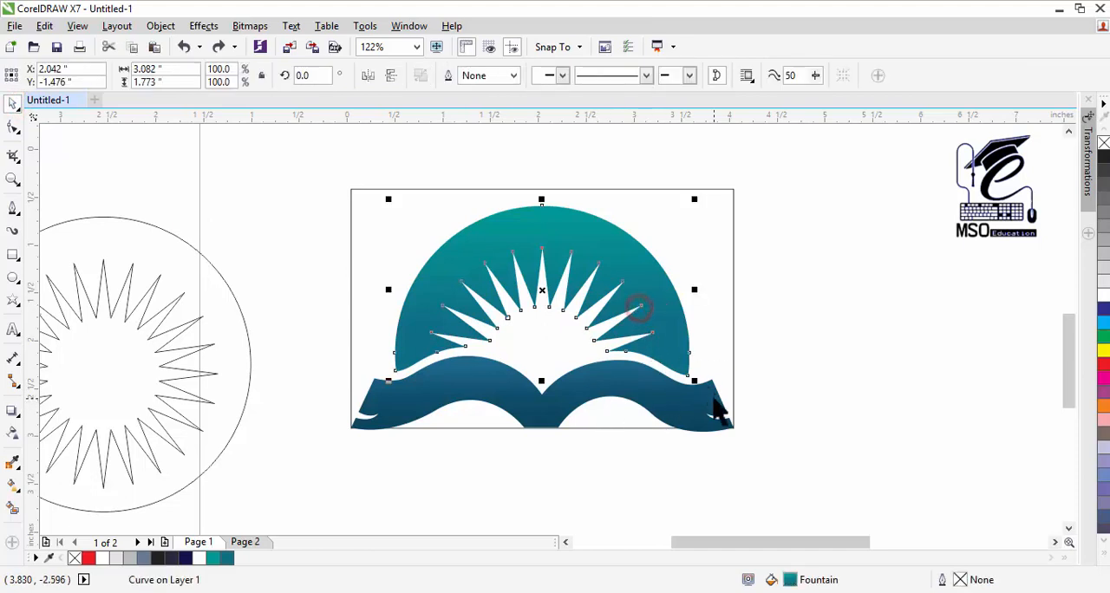
left_click_drag(698, 382, 687, 378)
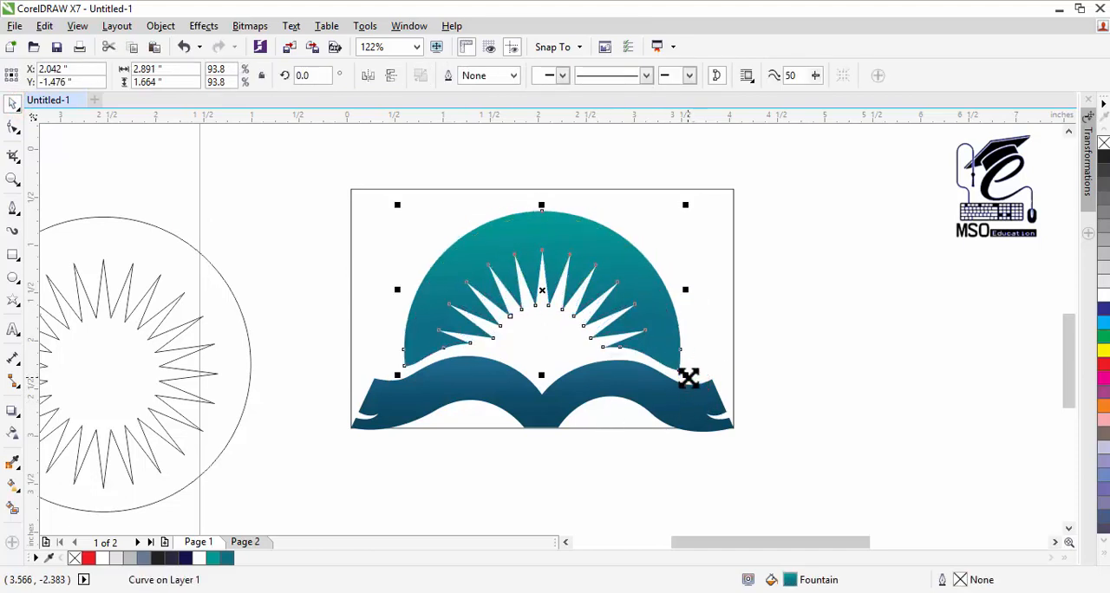
key("Up")
left_click(814, 345)
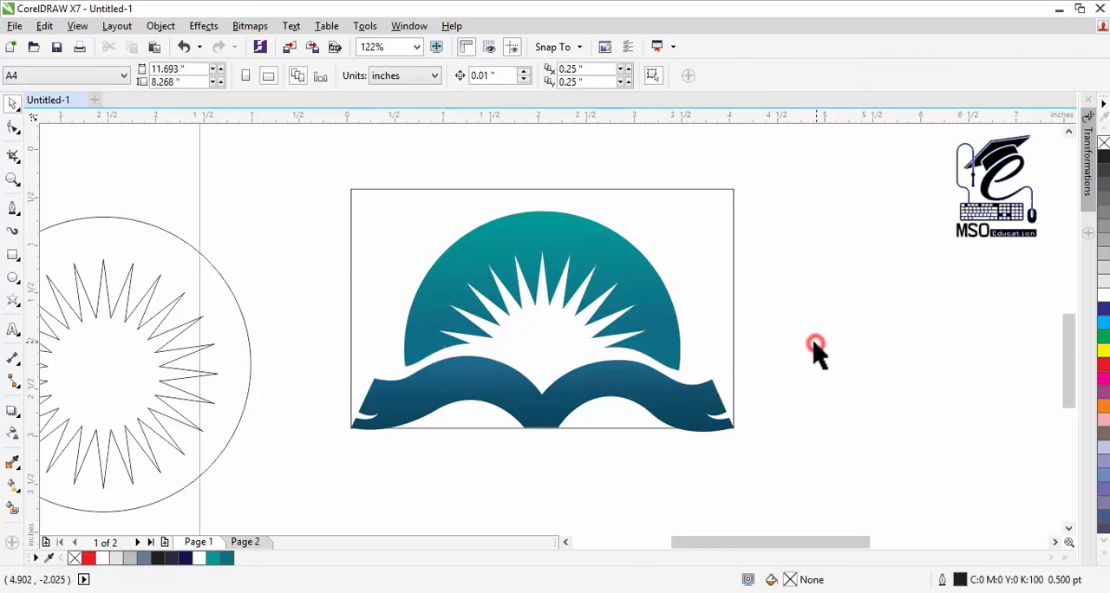
Step: Unlock the rectangular layout frame around the logo and delete it
left_click(733, 337)
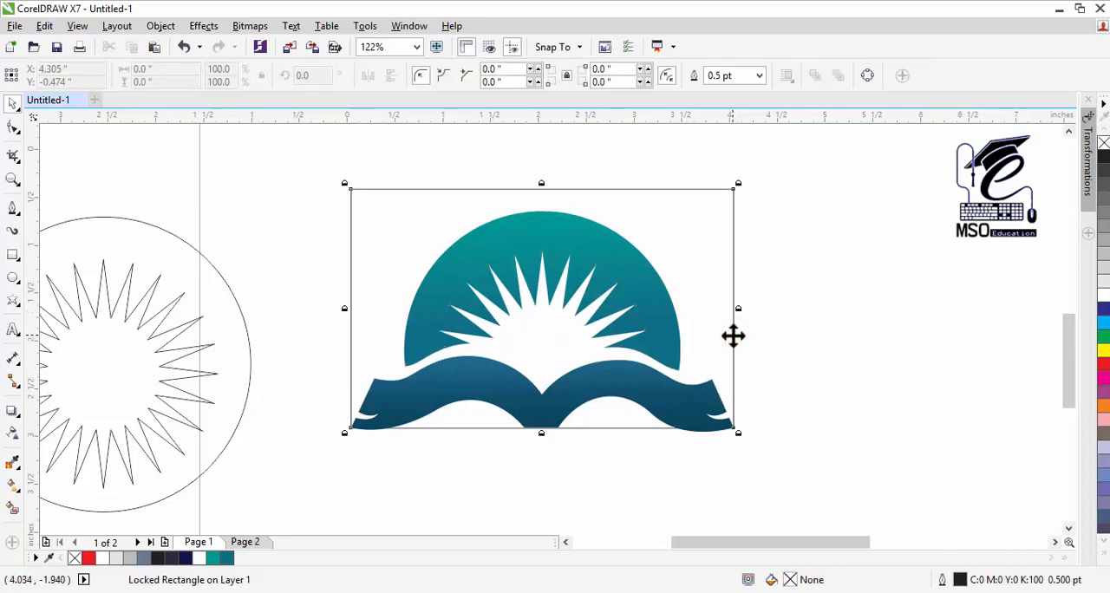
right_click(732, 337)
left_click(747, 345)
left_click(735, 350)
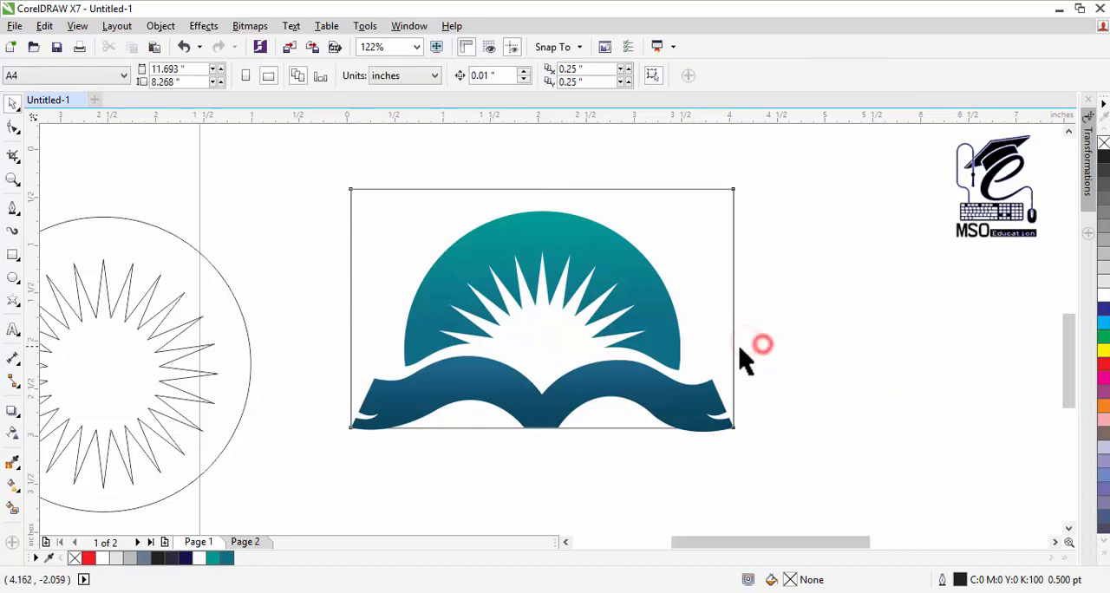
key("Delete")
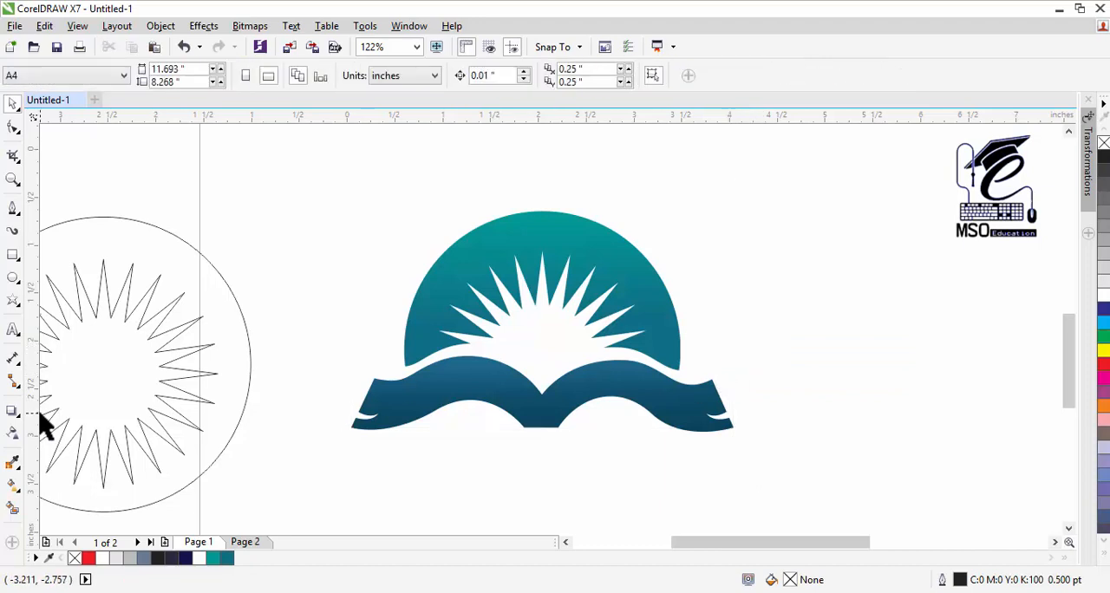
Step: Add the Urdu artistic text "آپ کے اسکول کا نام یہاں لکھیں" below the book in 24 pt Sakkal Majalla
left_click(13, 327)
left_click(525, 468)
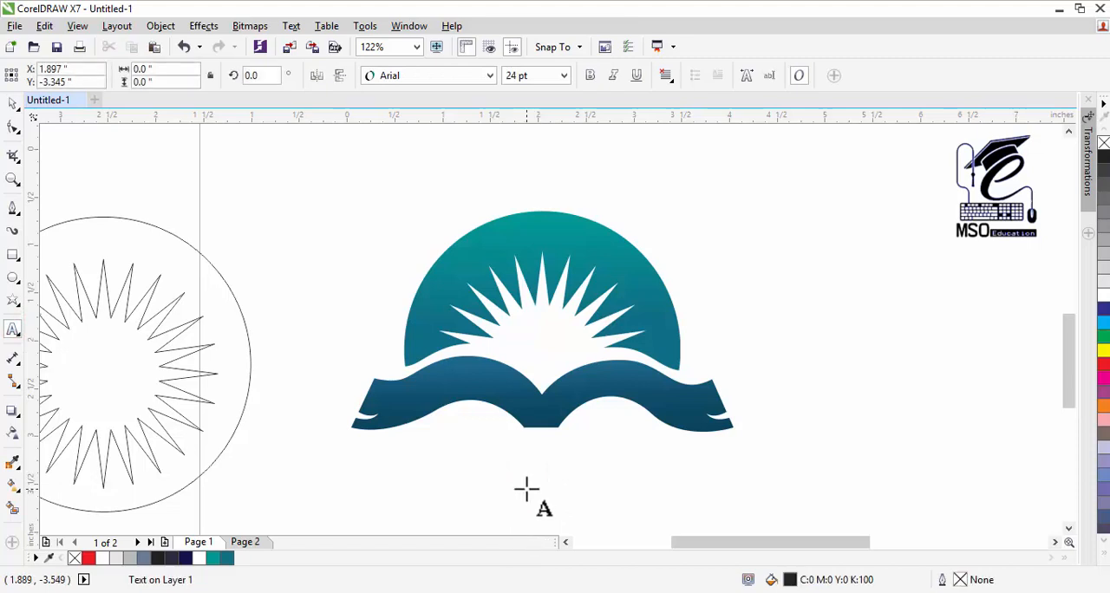
key("alt+shift")
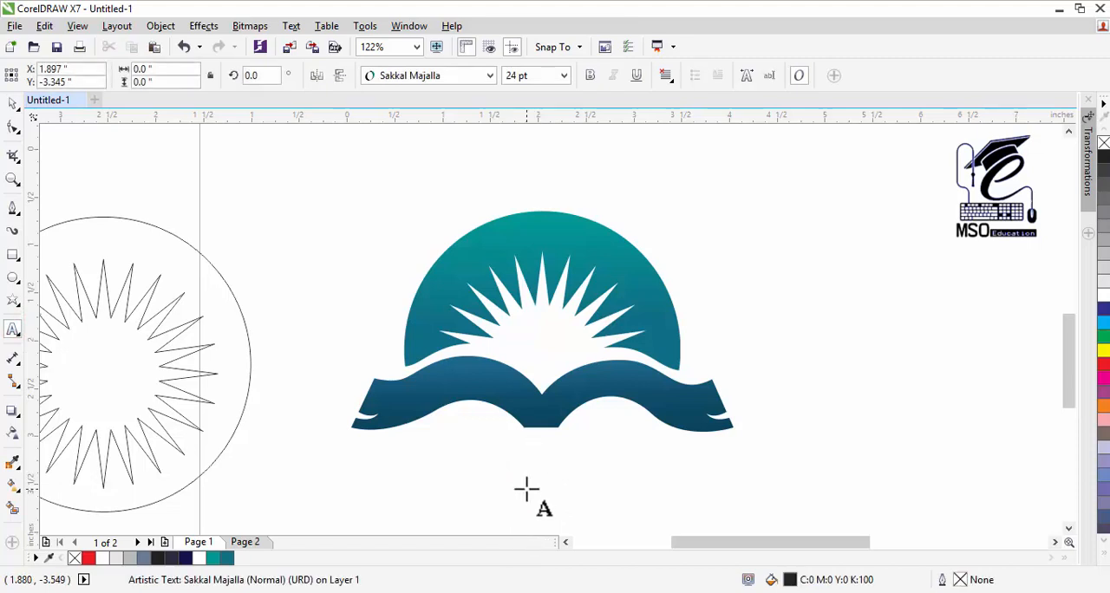
type("آپ کے")
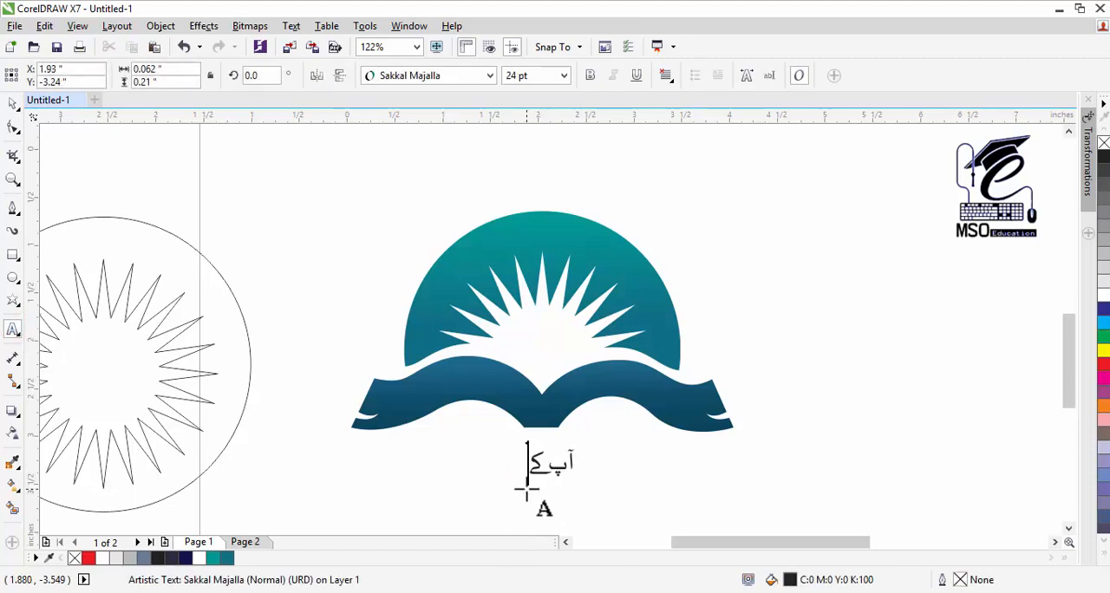
type(" اسکول کا نام یہا")
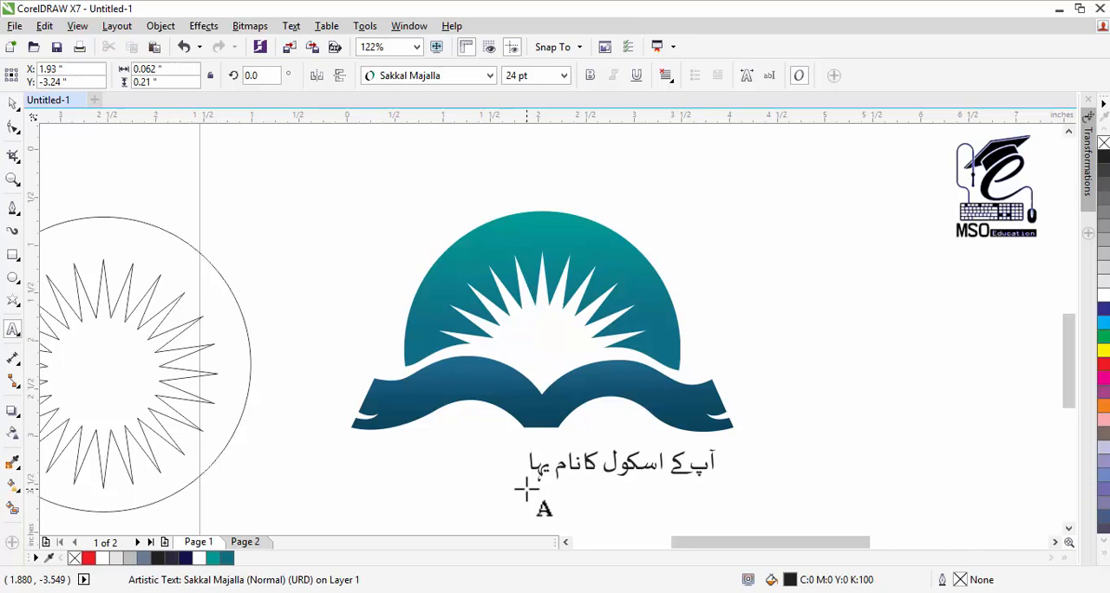
type("ں لکھیں")
Step: Enlarge the Urdu text to about 4.1 inches wide (36.341 pt) and centre it beneath the book
left_click(12, 104)
left_click_drag(599, 469, 471, 469)
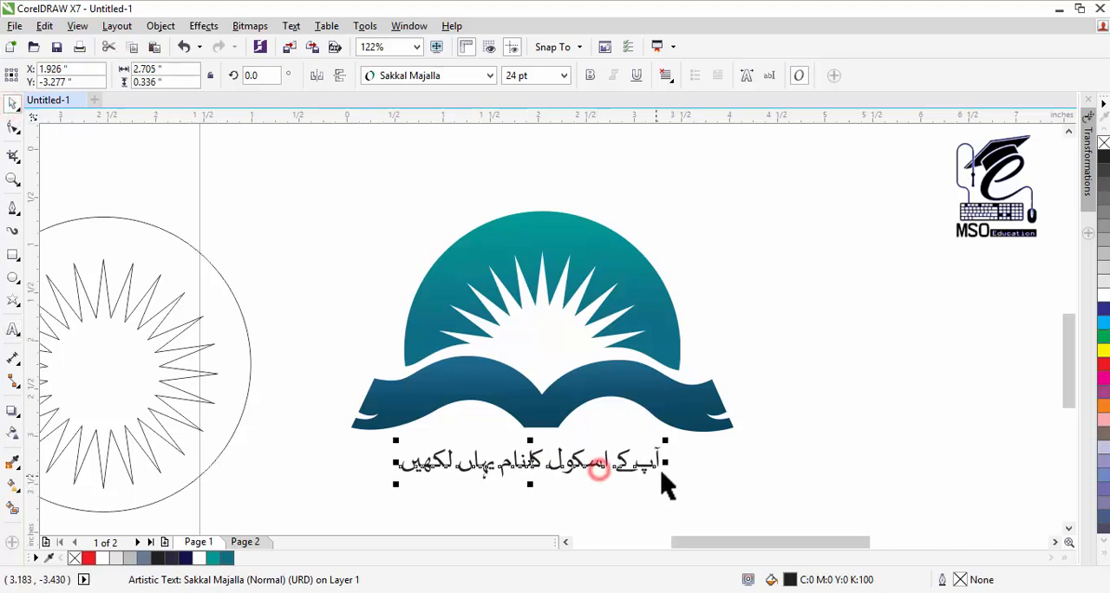
left_click_drag(667, 463, 732, 504)
key("ctrl+z")
left_click_drag(590, 469, 600, 471)
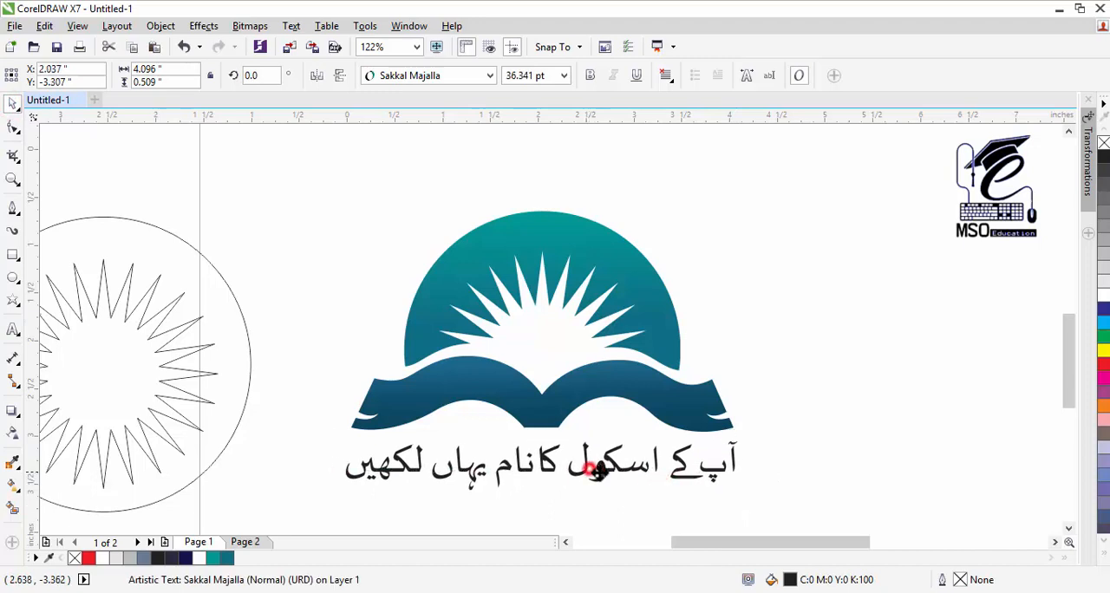
left_click(589, 469)
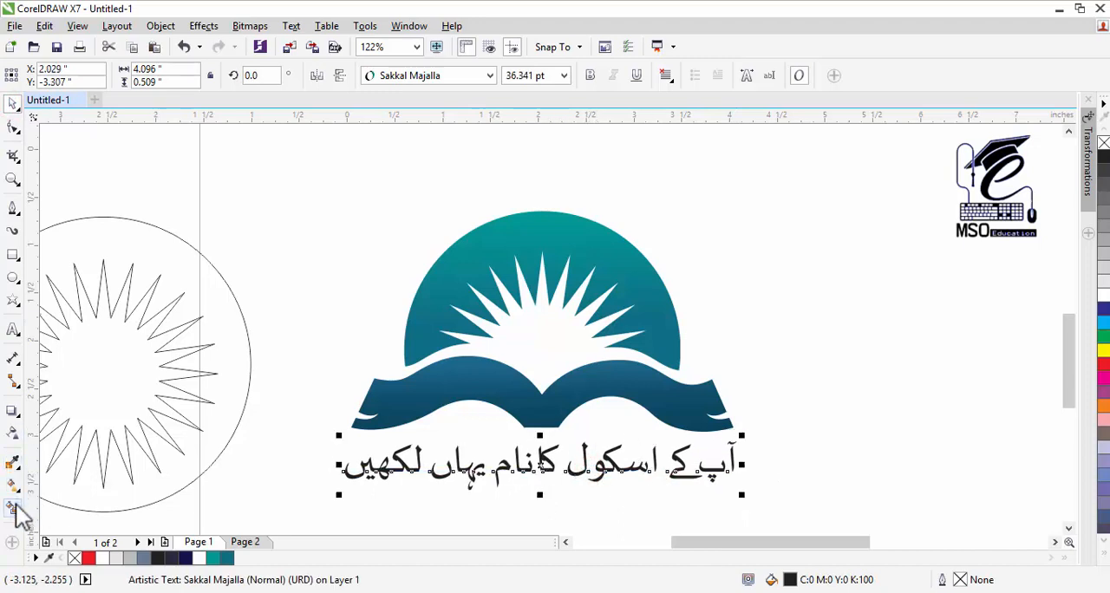
Step: Try the palette's navy and dark fills on the Urdu text, settle on teal blue #0F7085, and deselect it
left_click(227, 560)
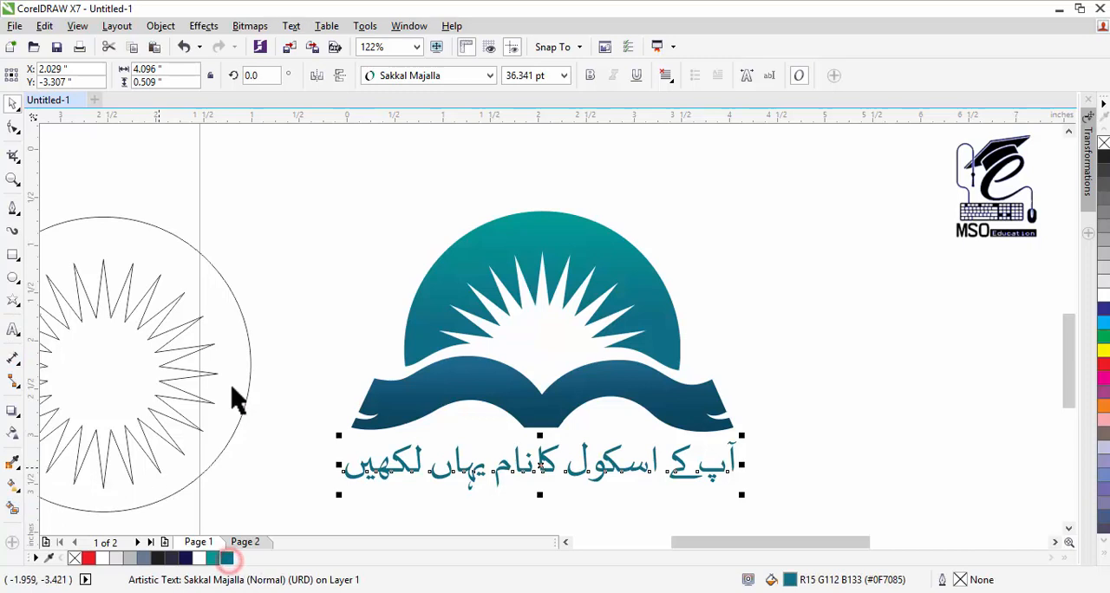
left_click(185, 559)
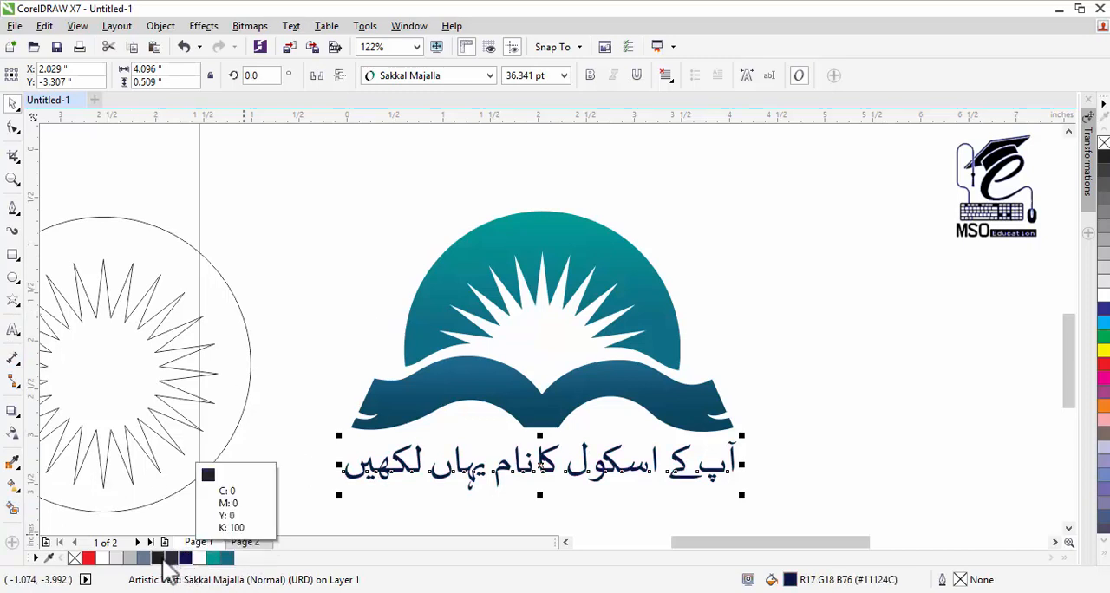
left_click(162, 559)
left_click(227, 559)
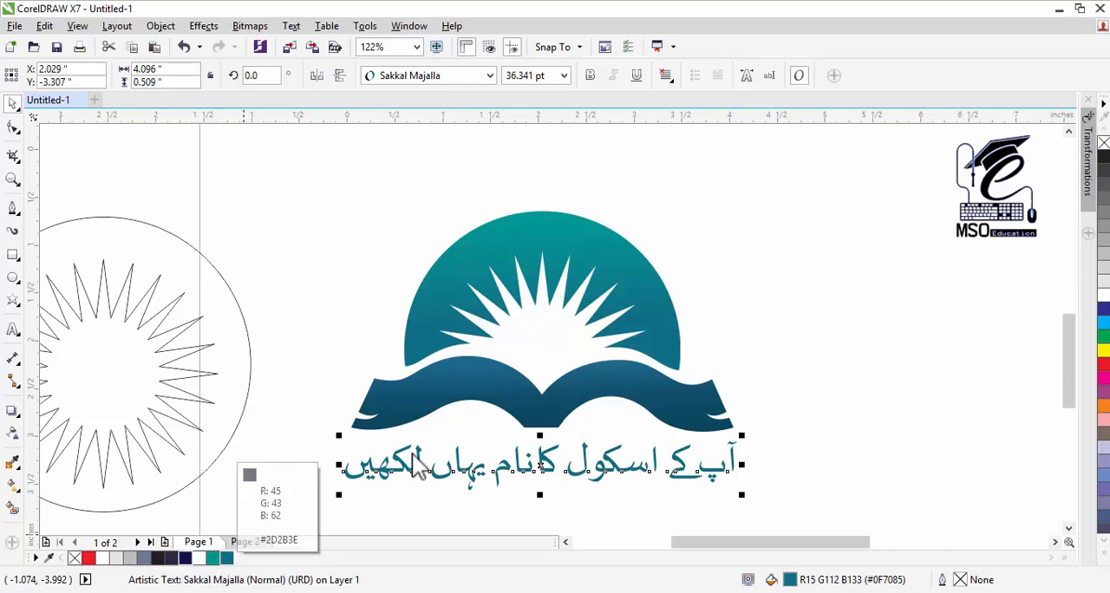
left_click(332, 208)
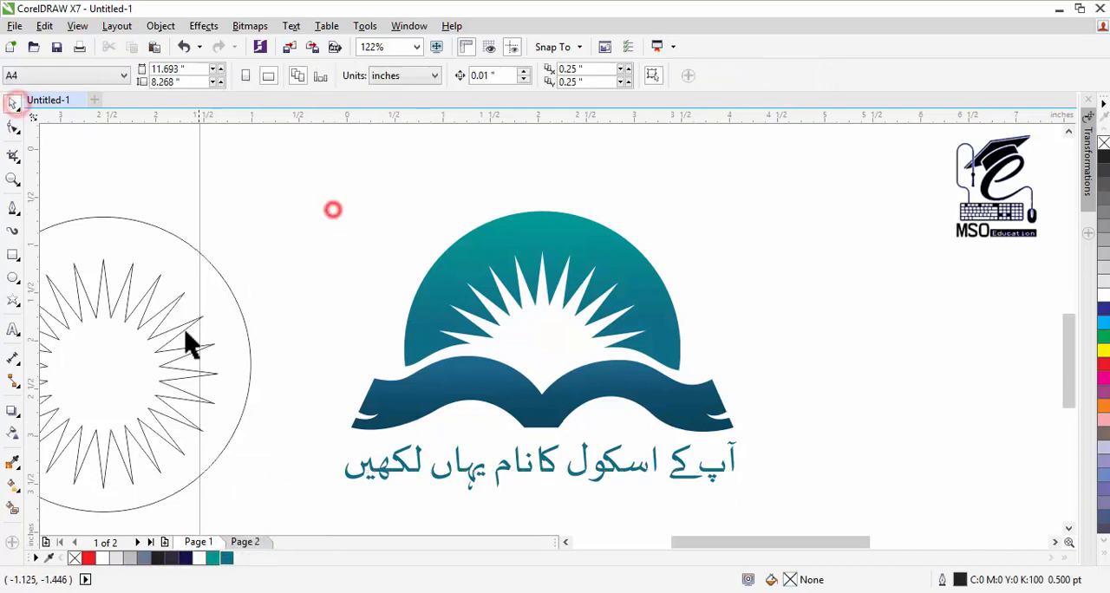
Step: Examine the finished logo and its Urdu caption both from a distance and close up
left_click(406, 186)
left_click(13, 179)
right_click(423, 334)
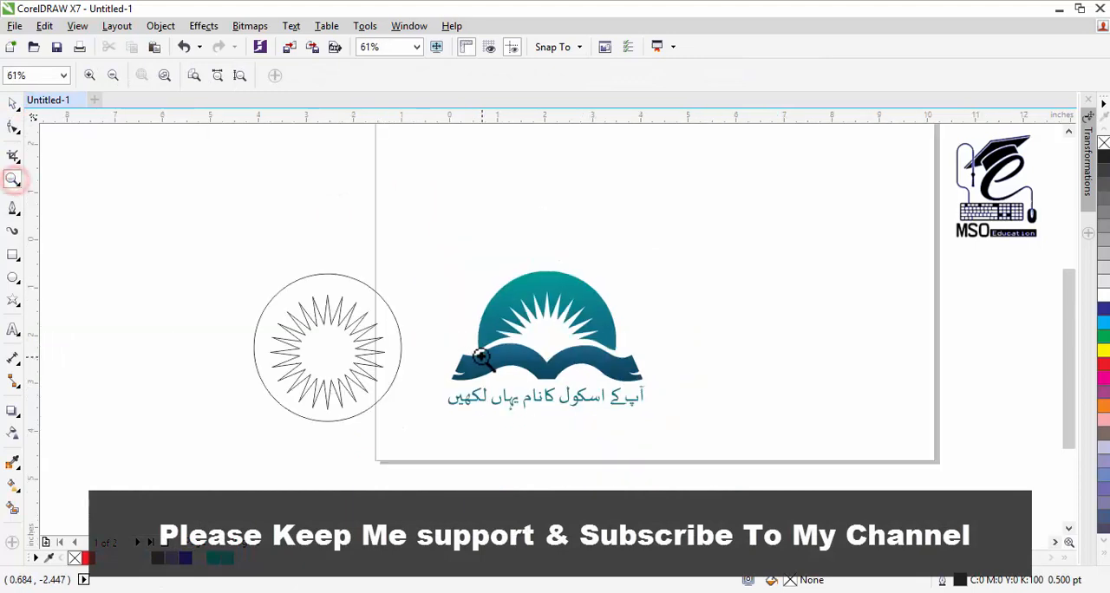
left_click(13, 103)
left_click(495, 209)
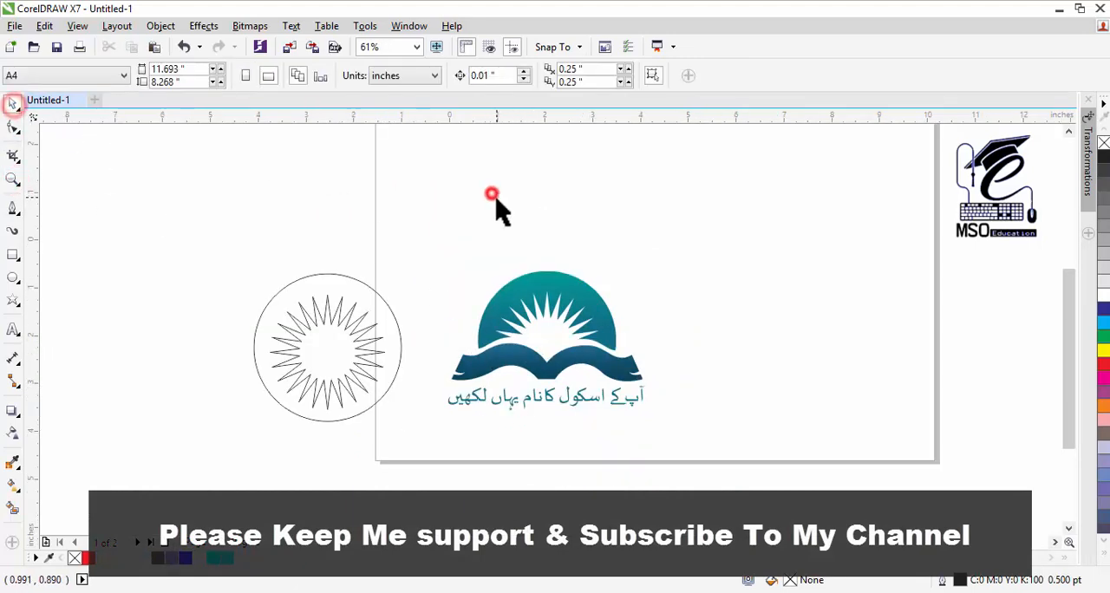
left_click(13, 180)
left_click_drag(713, 239, 430, 436)
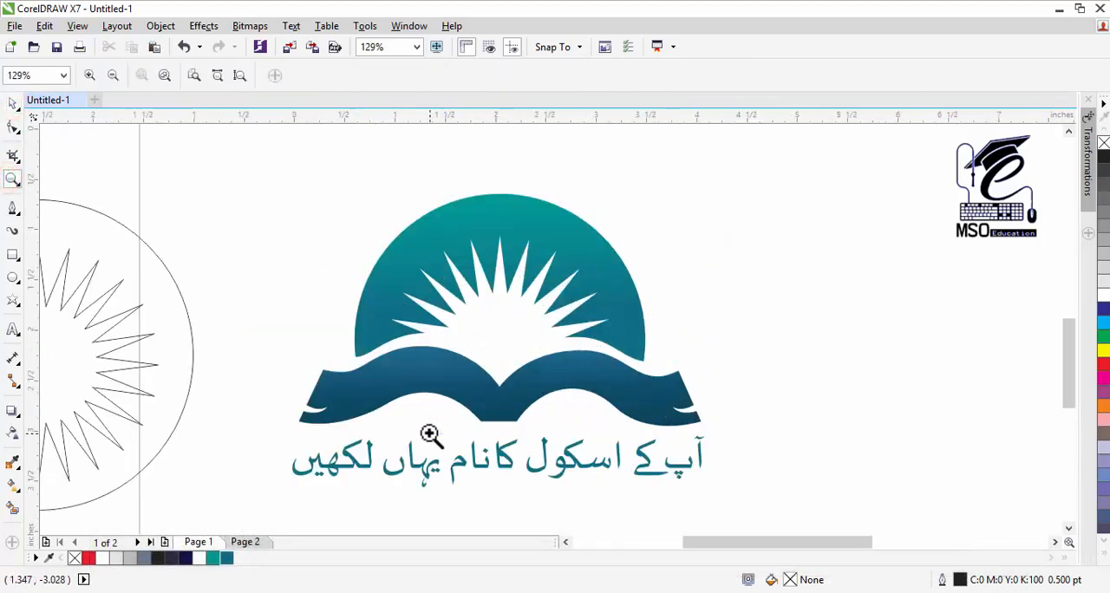
left_click(13, 103)
left_click(166, 179)
left_click(1067, 526)
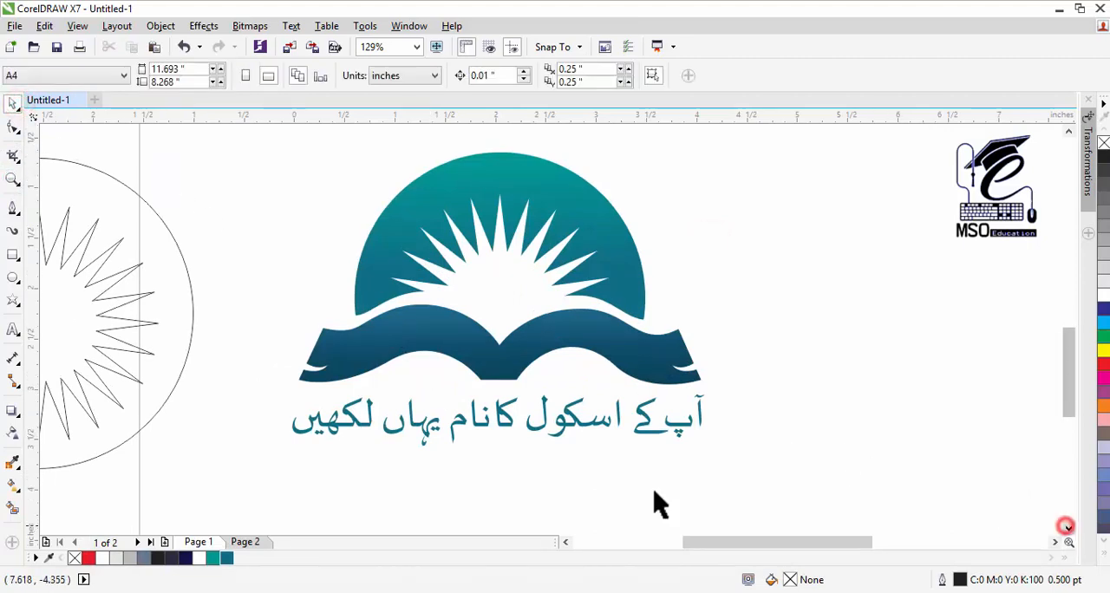
left_click(565, 542)
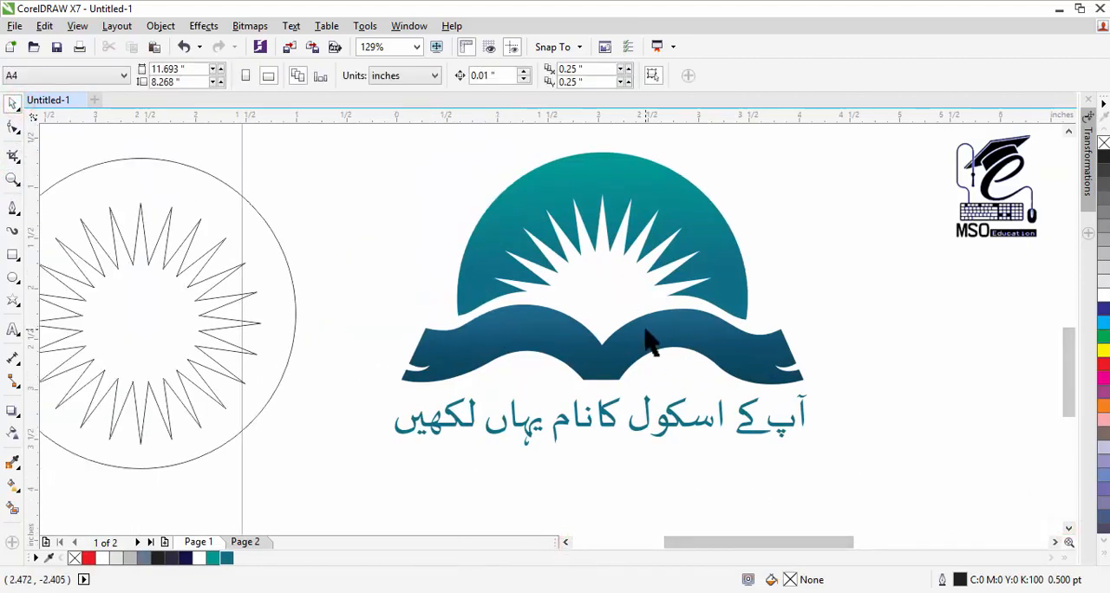